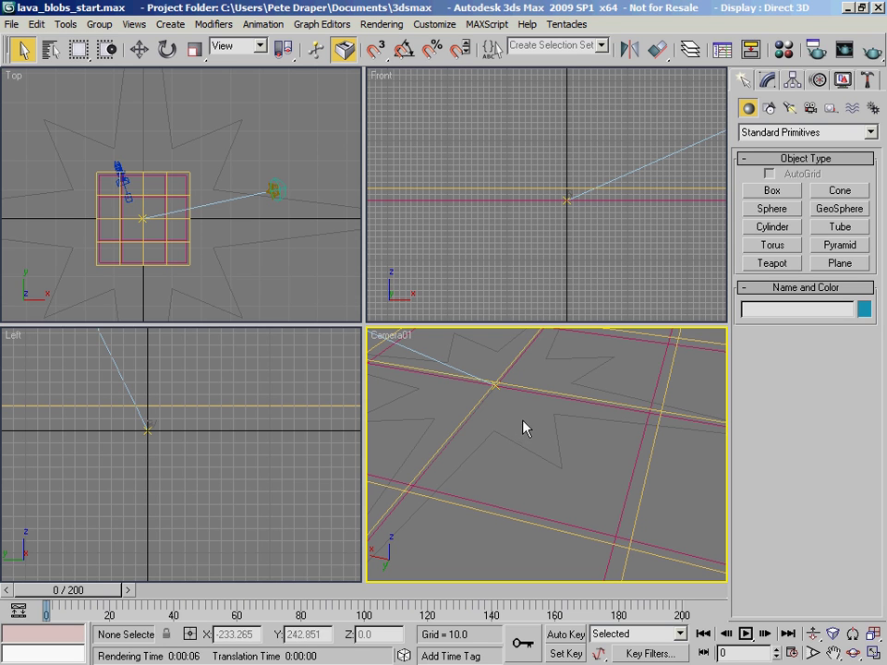
Step: Examine the two overlapping ground planes in the top, camera and left views, and display the lower plane's parameters
{"action": "mouse_move", "coordinate": [229, 240]}
{"action": "middle_mouse_down"}
{"action": "mouse_move", "coordinate": [218, 248]}
{"action": "mouse_move", "coordinate": [229, 235]}
{"action": "middle_mouse_up"}
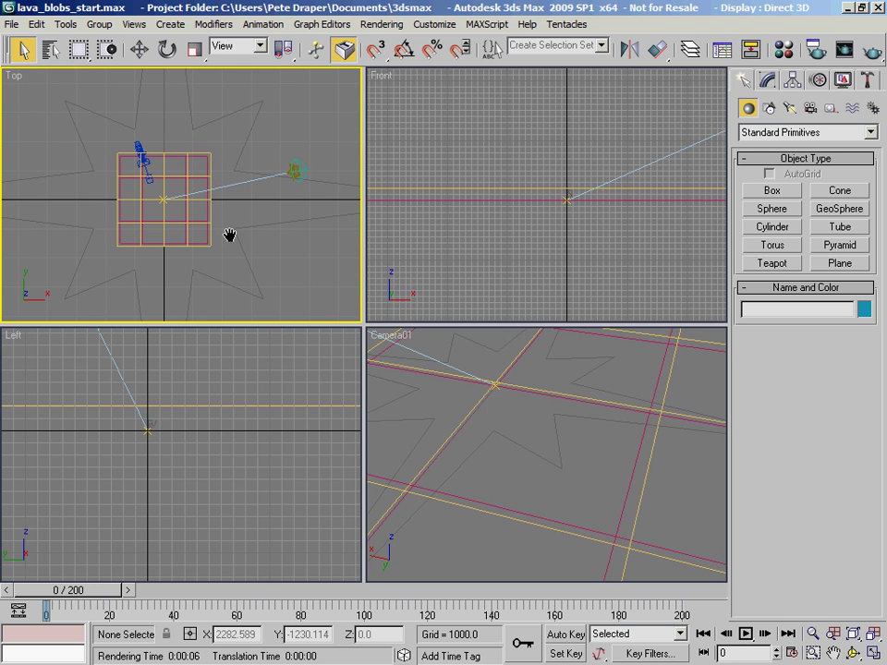
{"action": "scroll", "coordinate": [213, 233], "scroll_direction": "up", "scroll_amount": 4}
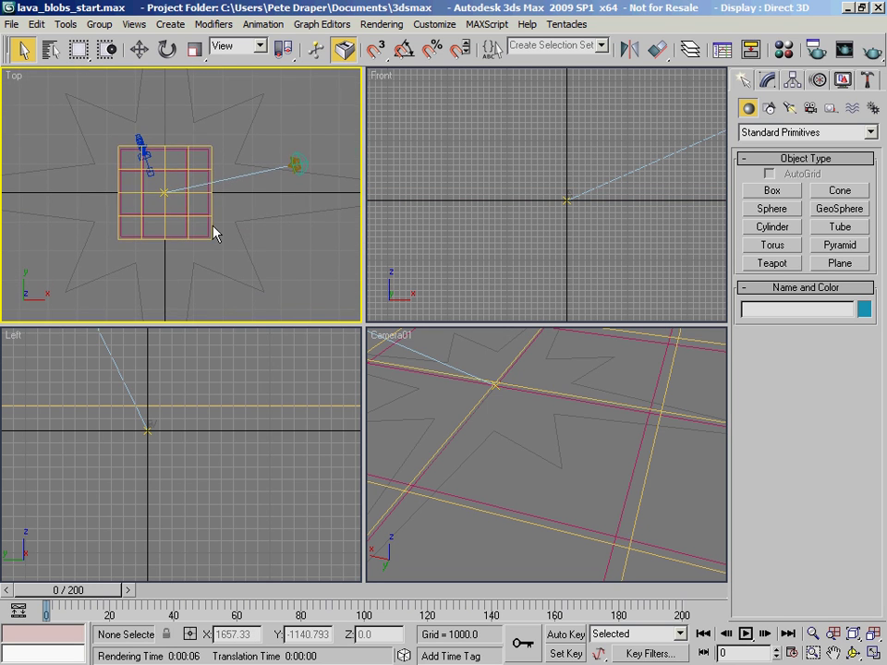
{"action": "scroll", "coordinate": [212, 233], "scroll_direction": "up", "scroll_amount": 2}
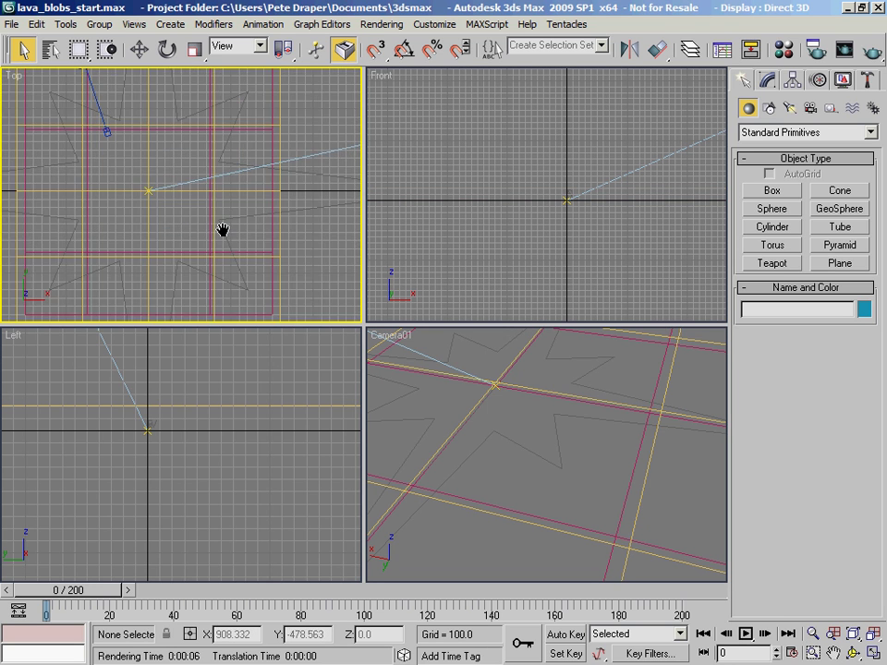
{"action": "left_click", "coordinate": [538, 394]}
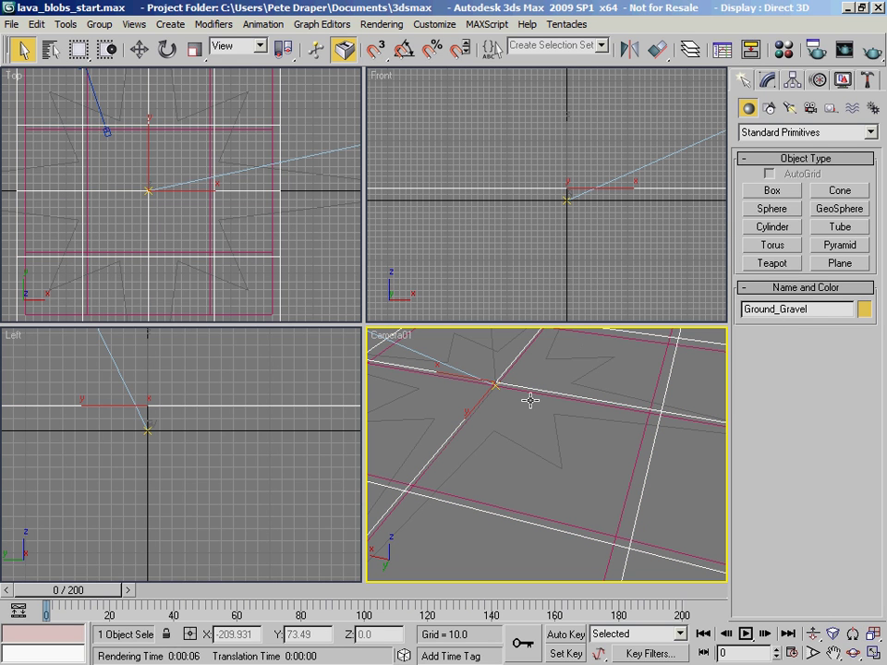
{"action": "left_click", "coordinate": [536, 395]}
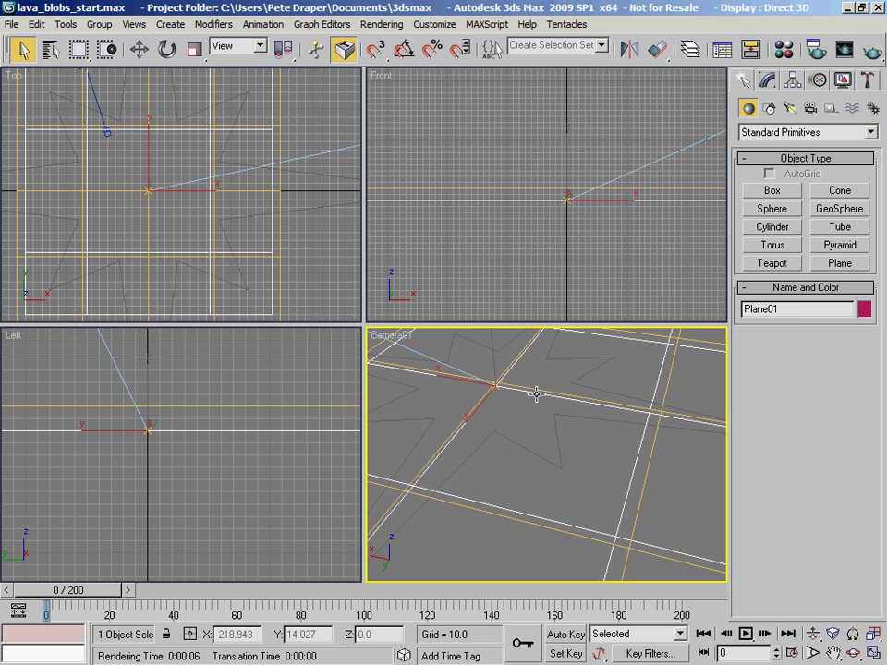
{"action": "left_click", "coordinate": [533, 392]}
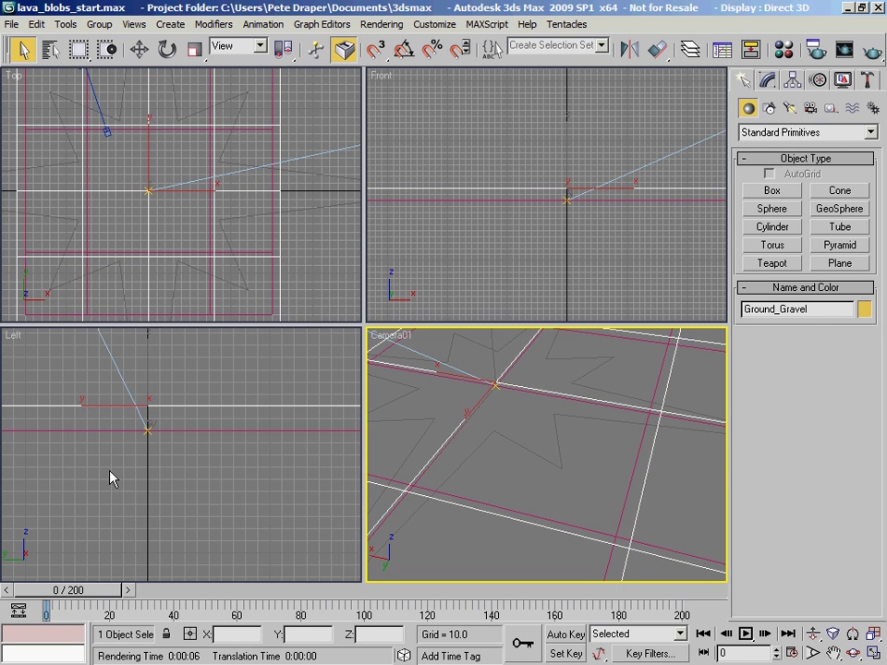
{"action": "middle_click_drag", "start_coordinate": [149, 417], "coordinate": [176, 398]}
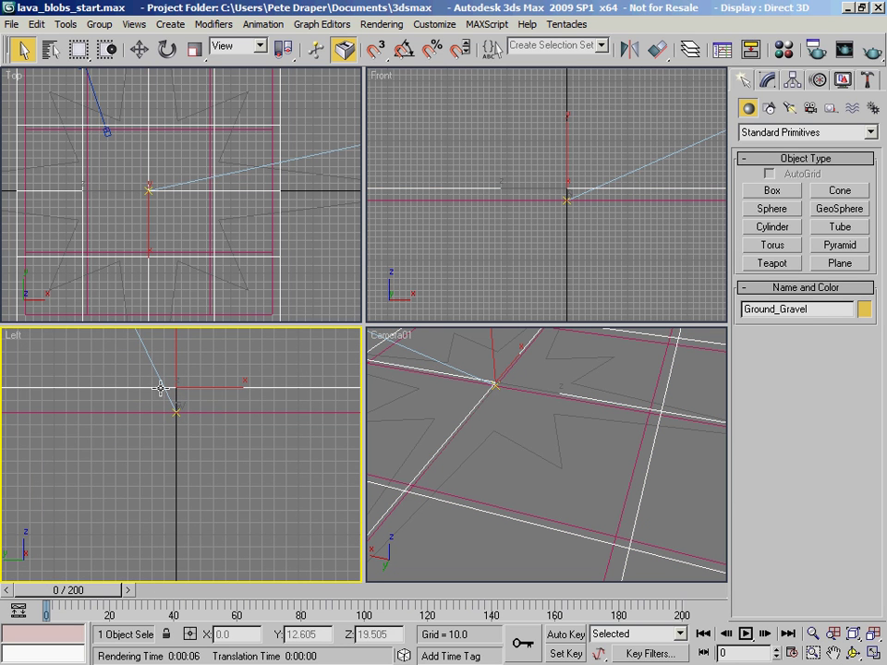
{"action": "left_click", "coordinate": [204, 412]}
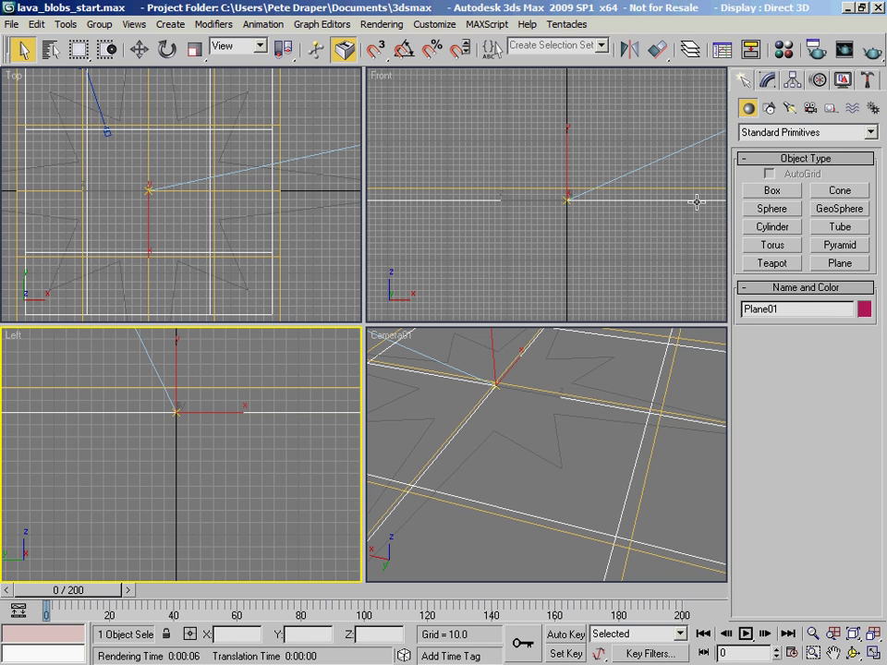
{"action": "right_click", "coordinate": [615, 459]}
{"action": "left_click", "coordinate": [767, 79]}
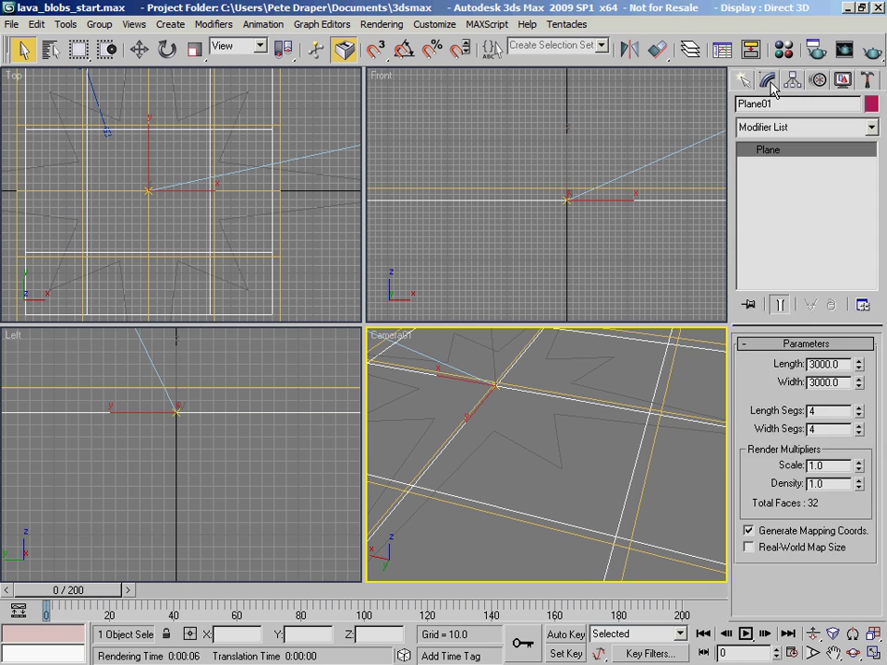
Step: Lock the Material Editor's renderer to the production mental ray renderer and inspect the Gravel Loose and rock materials
{"action": "key", "text": "m"}
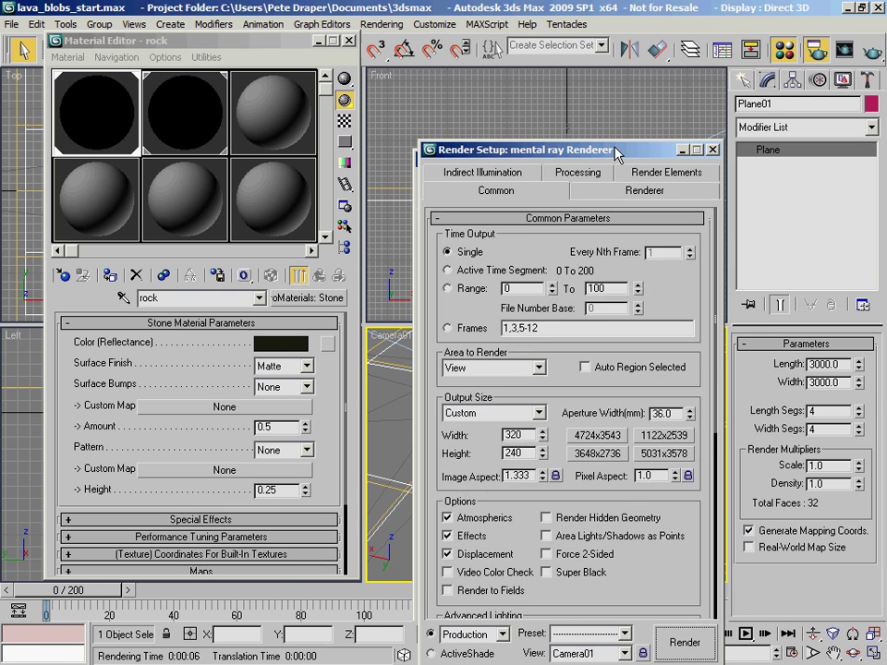
{"action": "scroll", "coordinate": [693, 253], "scroll_direction": "down", "scroll_amount": 10}
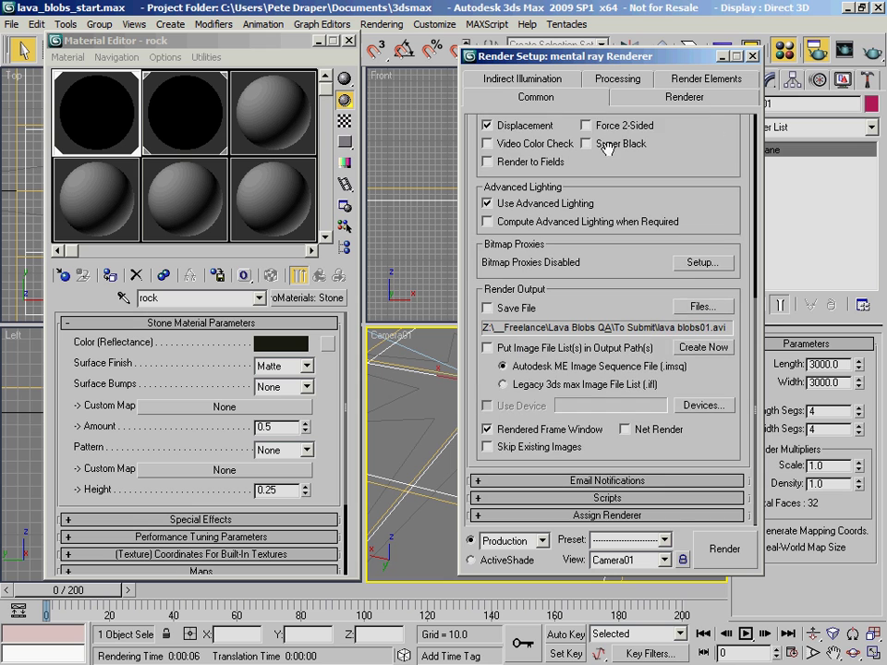
{"action": "left_click", "coordinate": [672, 515]}
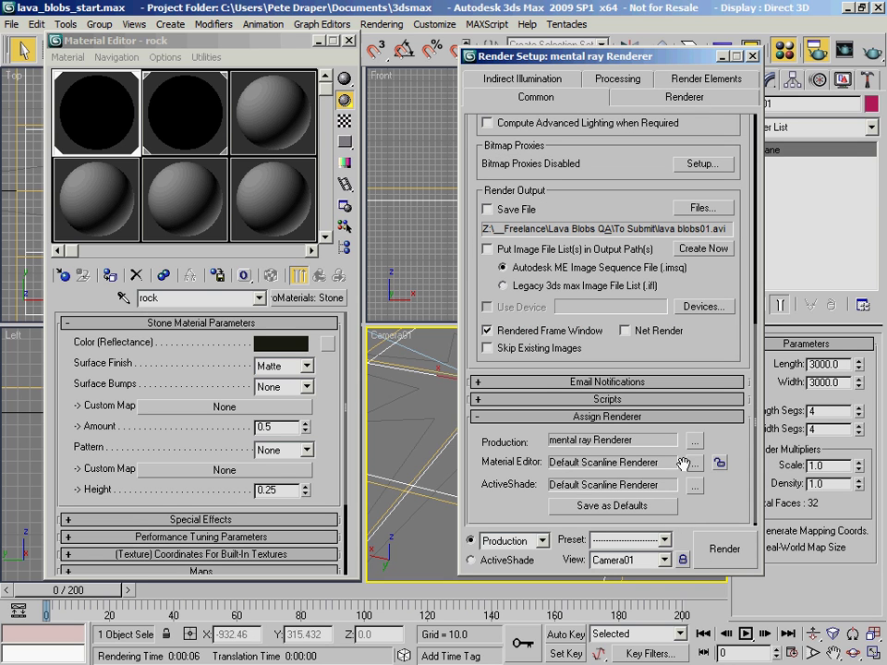
{"action": "left_click", "coordinate": [720, 462]}
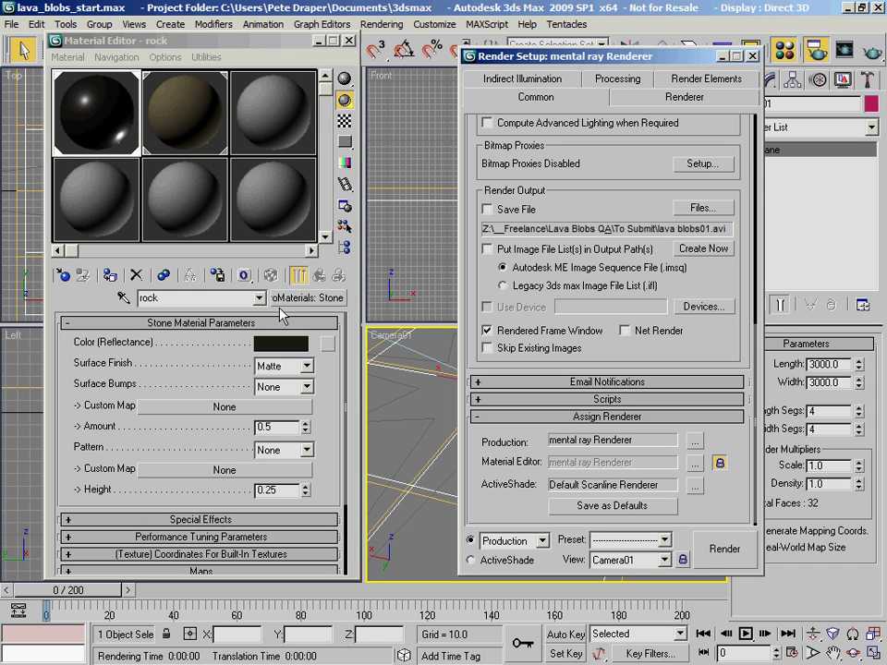
{"action": "left_click", "coordinate": [184, 134]}
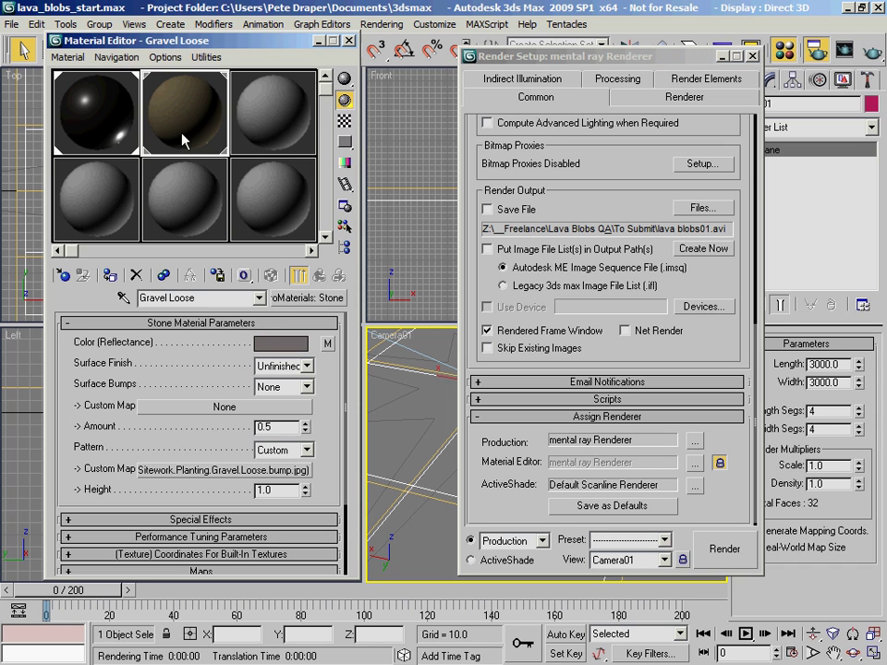
{"action": "left_click", "coordinate": [57, 78]}
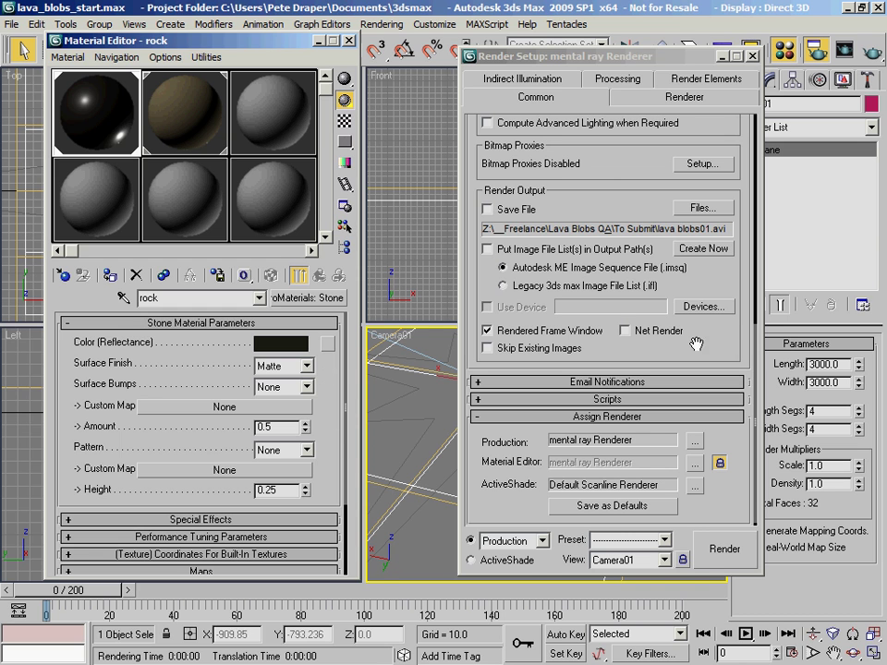
Step: Render the Camera01 view at frame 0 and examine the gravel ground in the rendered frame
{"action": "left_click", "coordinate": [723, 554]}
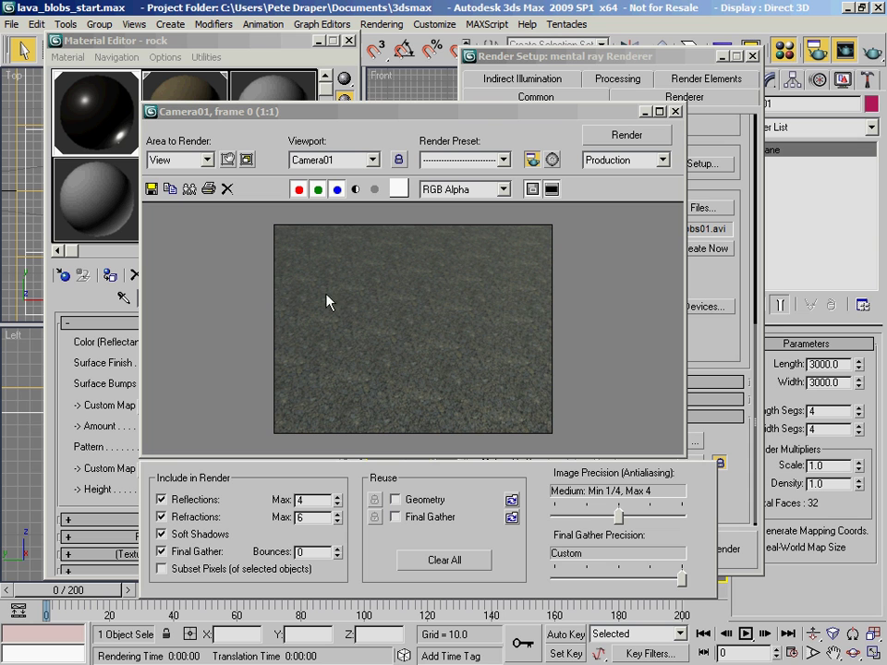
{"action": "left_click_drag", "start_coordinate": [475, 119], "coordinate": [555, 119]}
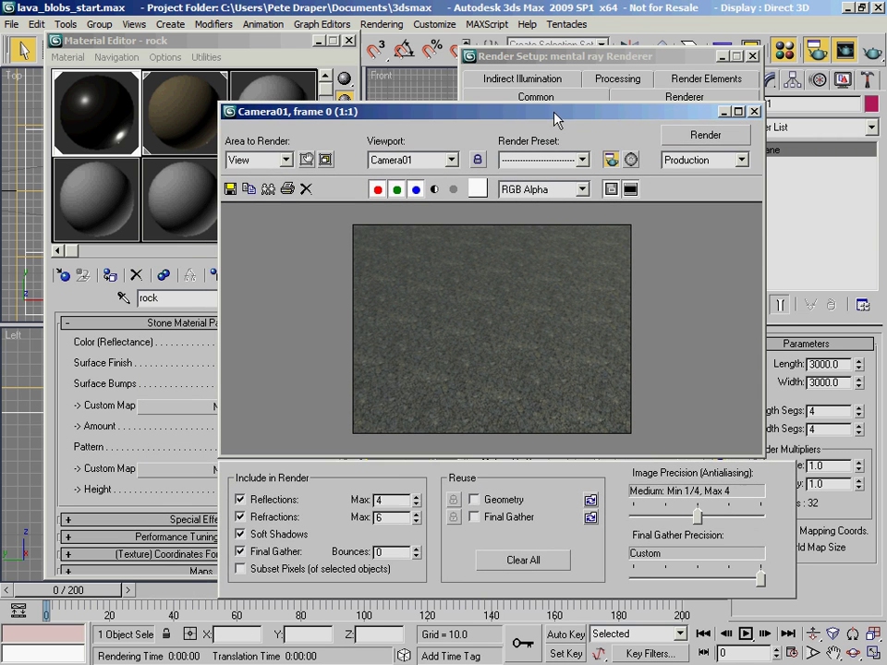
{"action": "left_click_drag", "start_coordinate": [616, 120], "coordinate": [709, 46]}
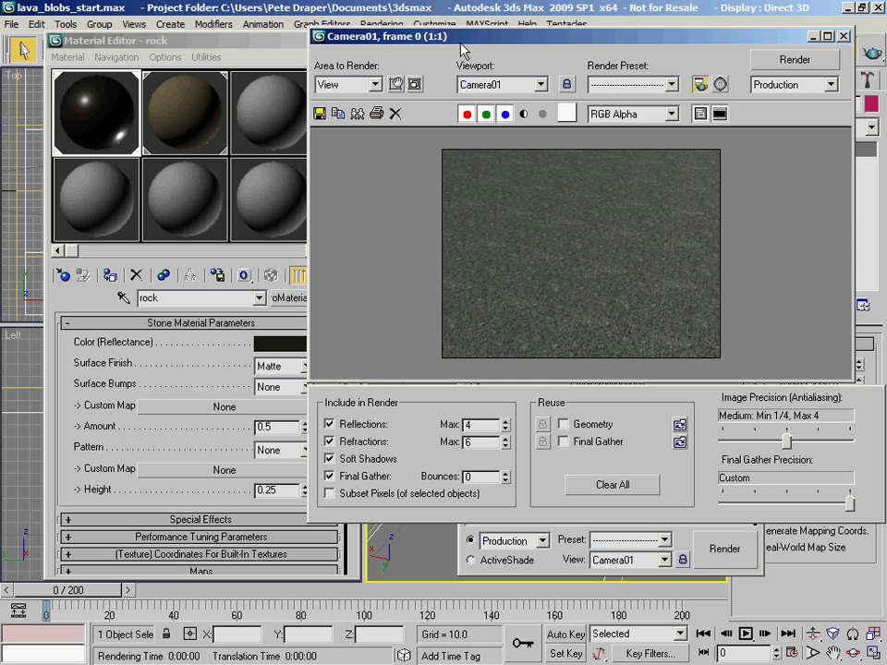
{"action": "left_click", "coordinate": [388, 27]}
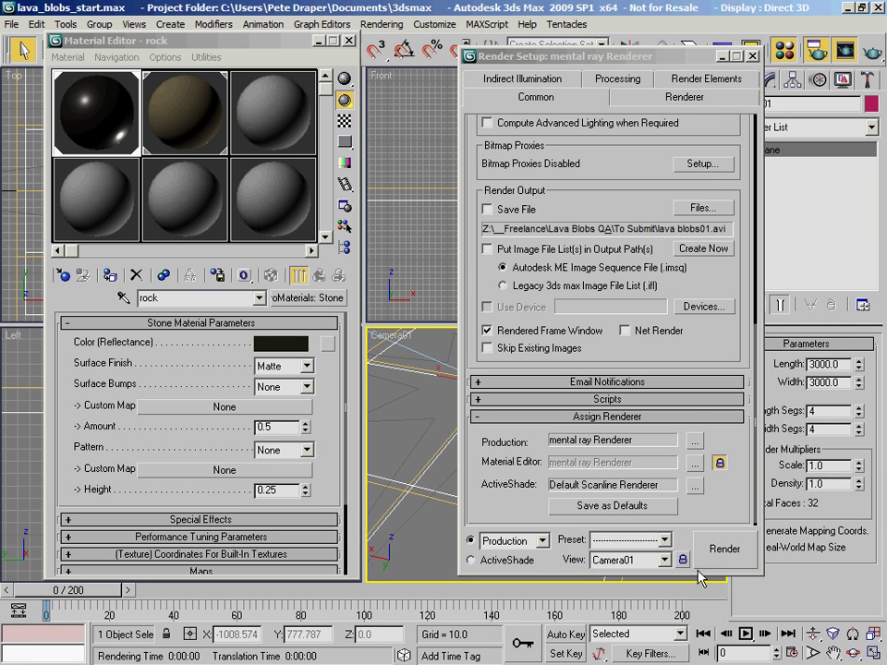
Step: Unlock the Material Editor's renderer from the production renderer and close the render setup, keeping the Material Editor open
{"action": "left_click", "coordinate": [694, 442]}
{"action": "key", "text": "Escape"}
{"action": "left_click", "coordinate": [720, 462]}
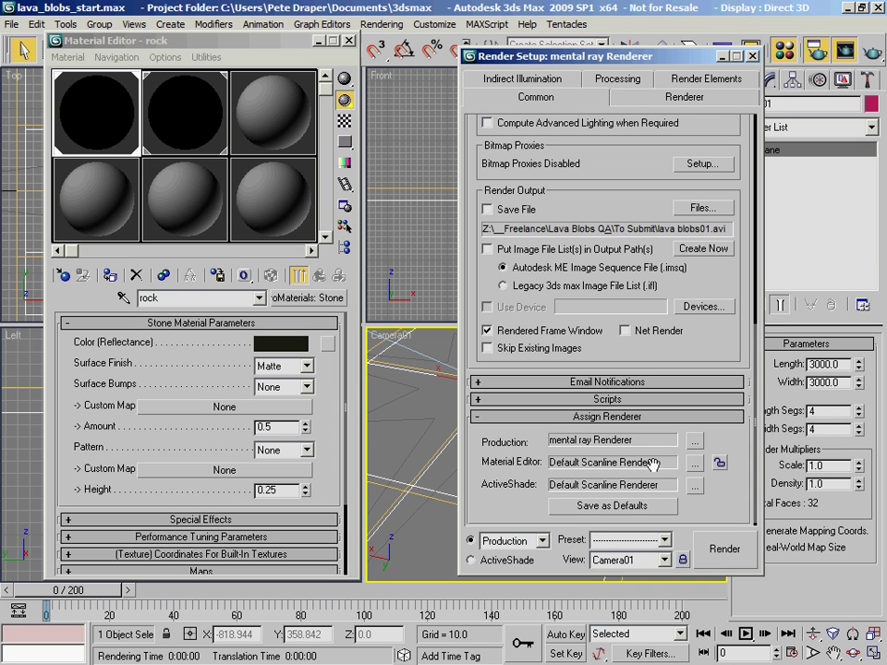
{"action": "left_click_drag", "start_coordinate": [165, 42], "coordinate": [189, 35]}
{"action": "left_click_drag", "start_coordinate": [653, 58], "coordinate": [674, 51]}
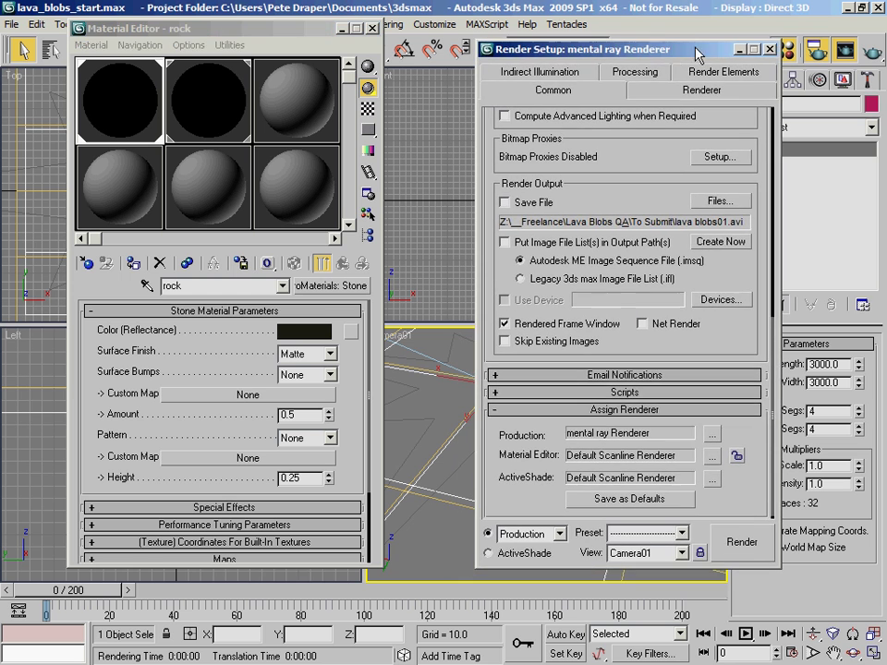
{"action": "key", "text": "F10"}
{"action": "left_click_drag", "start_coordinate": [194, 34], "coordinate": [185, 43]}
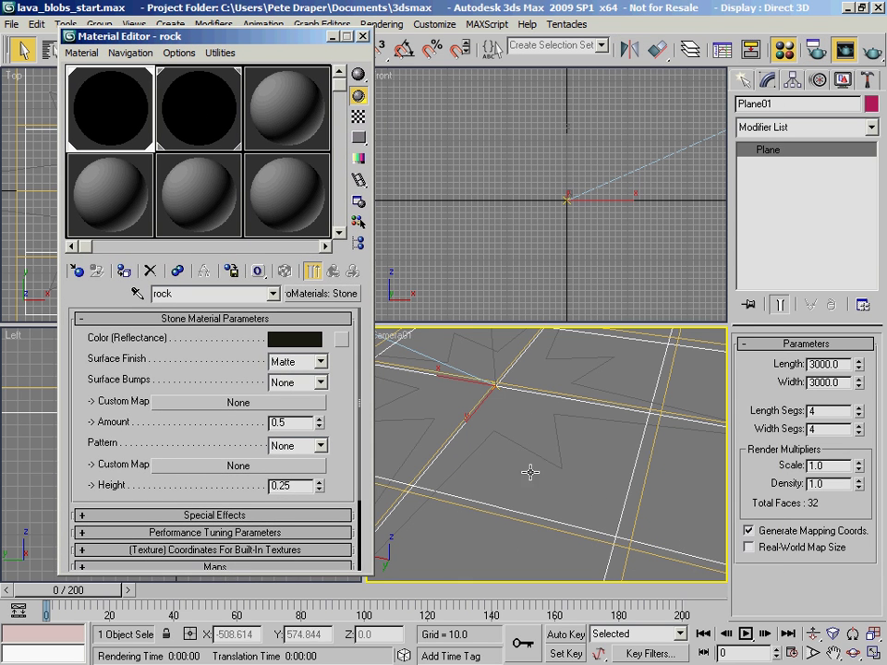
Step: Check the names and parameters of the two ground planes, minimizing the Material Editor for a clear view, and clear the selection
{"action": "left_click", "coordinate": [608, 400]}
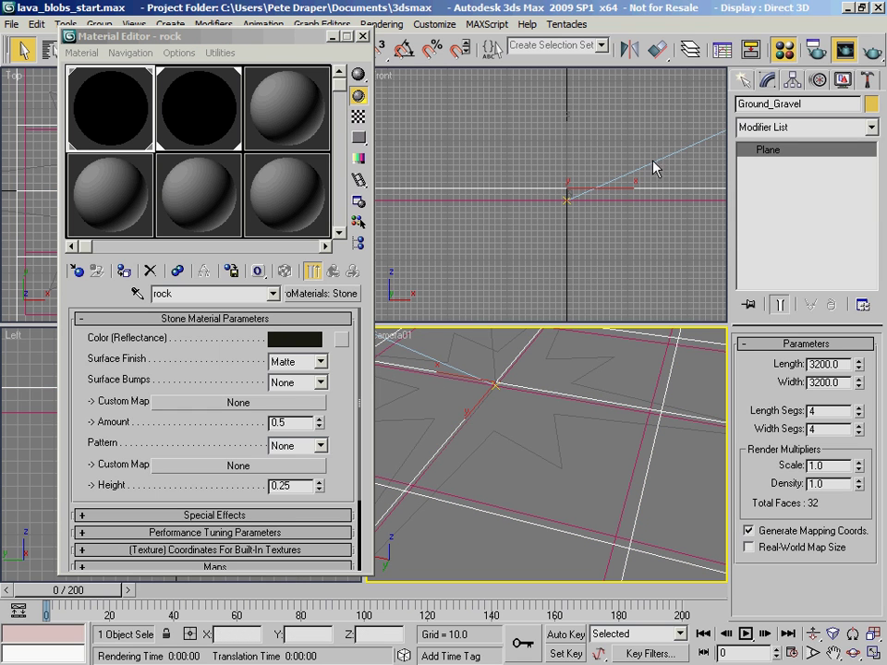
{"action": "left_click", "coordinate": [544, 204]}
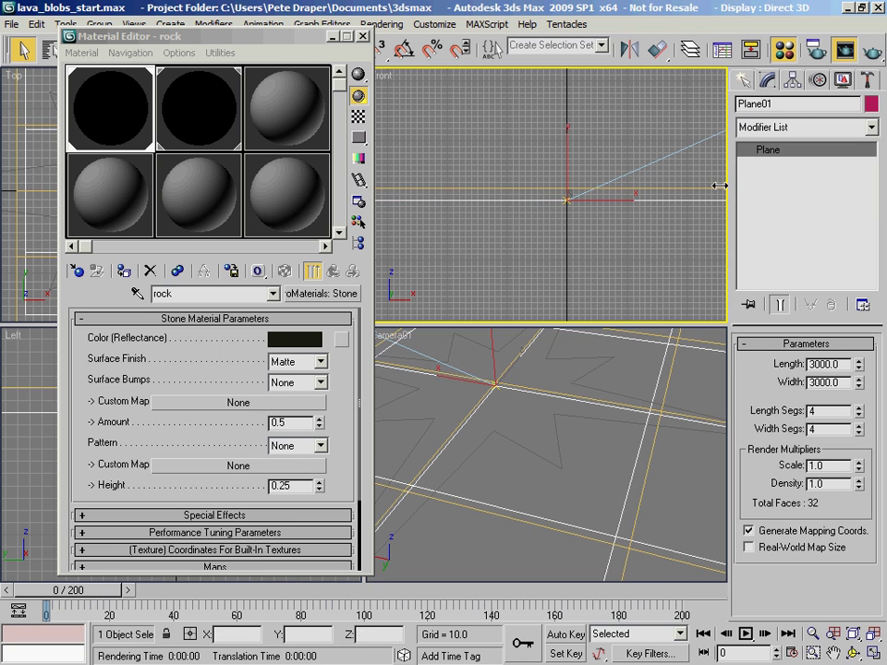
{"action": "double_click", "coordinate": [778, 104]}
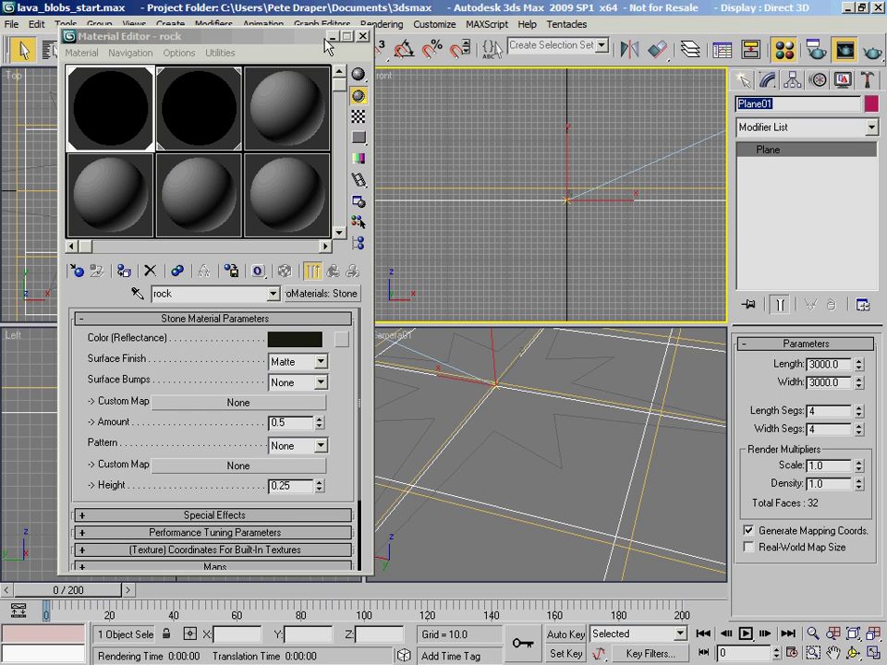
{"action": "left_click", "coordinate": [256, 35]}
{"action": "left_click", "coordinate": [332, 38]}
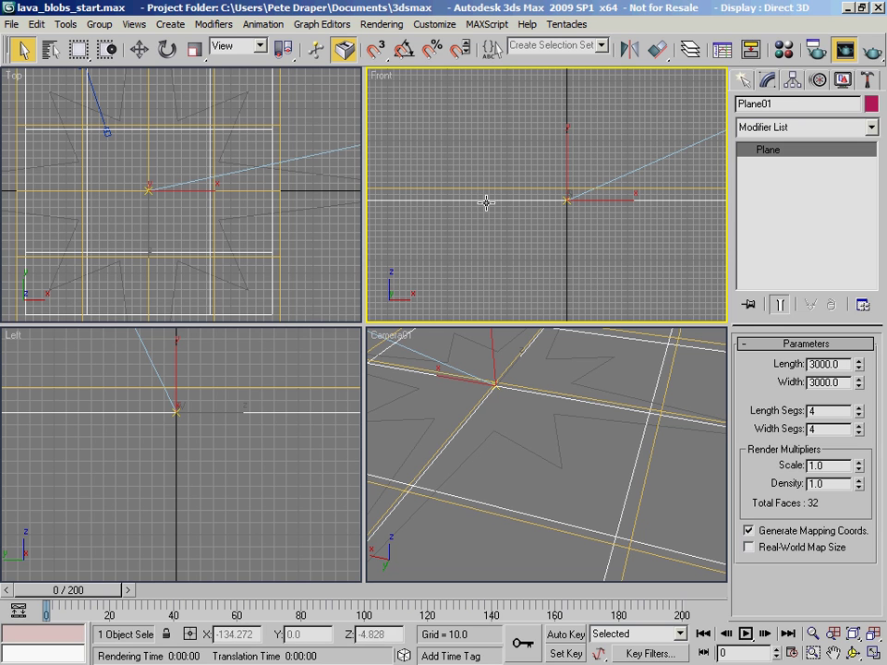
{"action": "left_click", "coordinate": [447, 191]}
{"action": "left_click", "coordinate": [454, 198]}
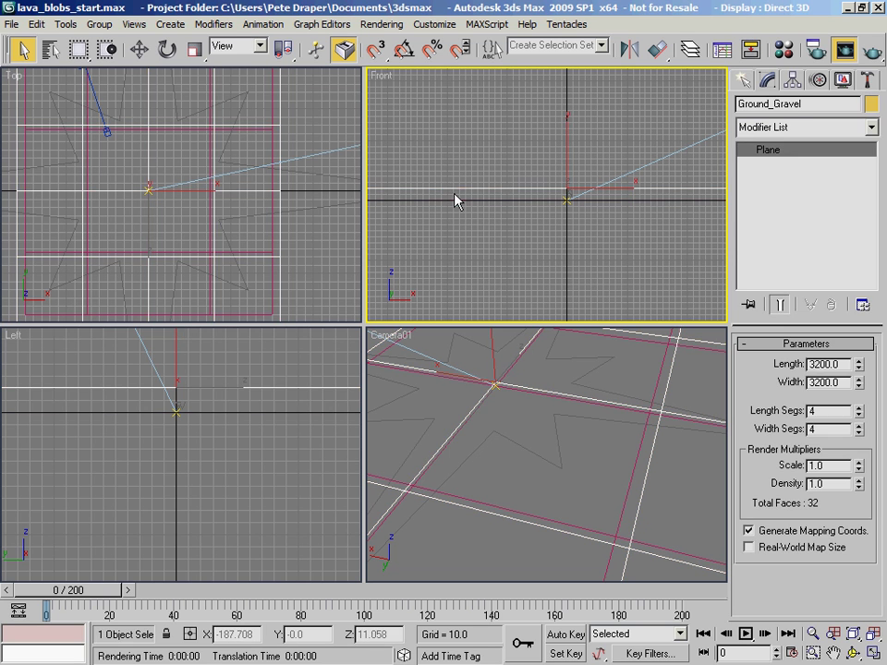
{"action": "left_click", "coordinate": [801, 107]}
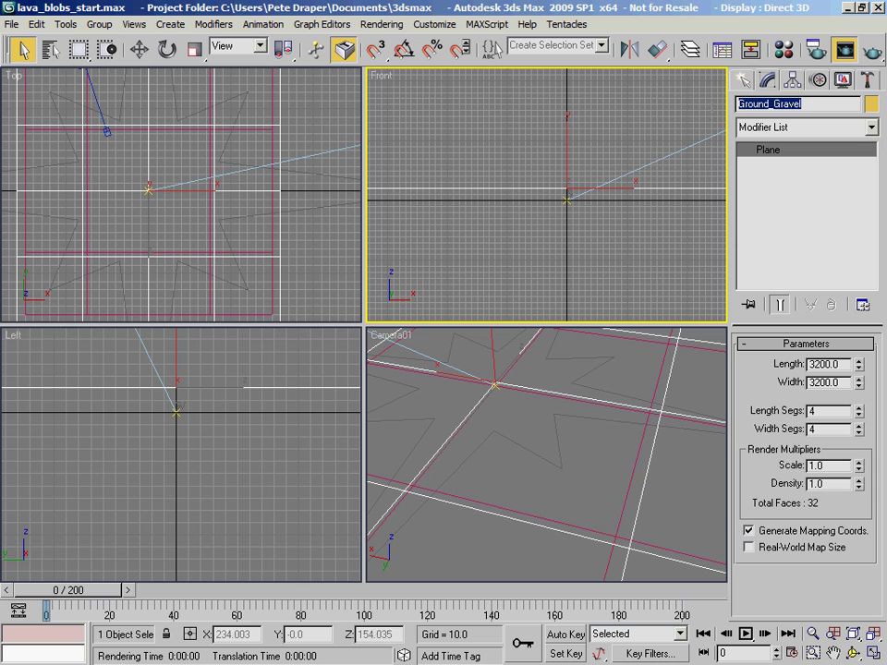
{"action": "left_click", "coordinate": [440, 199]}
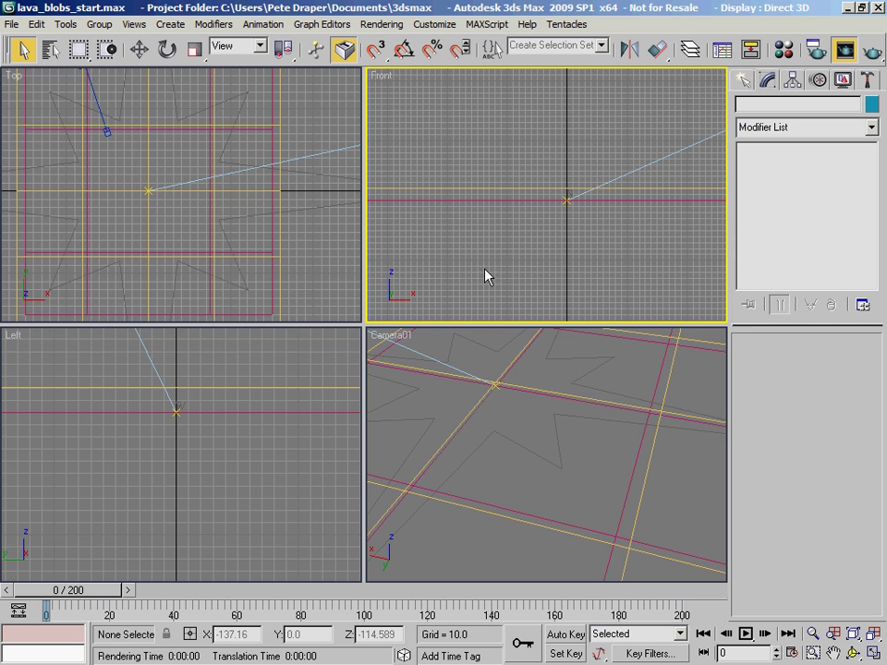
Step: Add a Displace modifier to Plane01, widening the command area and enlarging the space for the modifier's parameters
{"action": "left_click", "coordinate": [509, 412]}
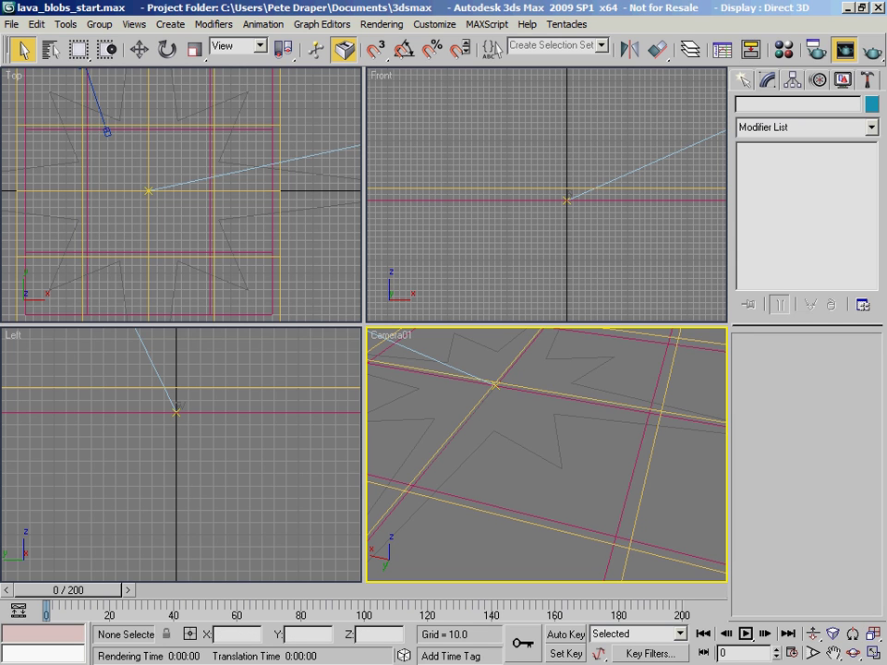
{"action": "left_click", "coordinate": [561, 398]}
{"action": "left_click", "coordinate": [560, 398]}
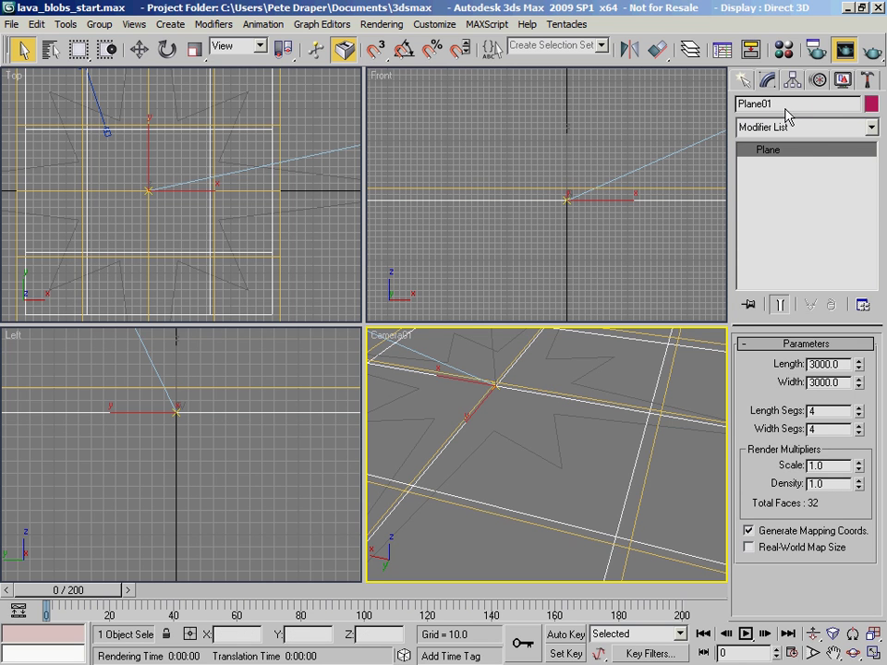
{"action": "left_click_drag", "start_coordinate": [727, 148], "coordinate": [675, 148]}
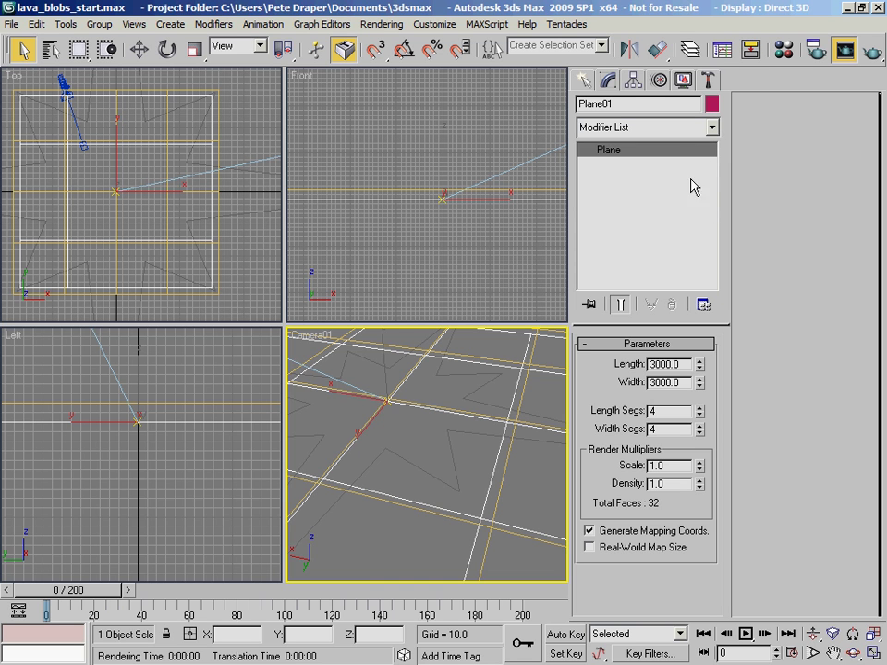
{"action": "left_click", "coordinate": [710, 129]}
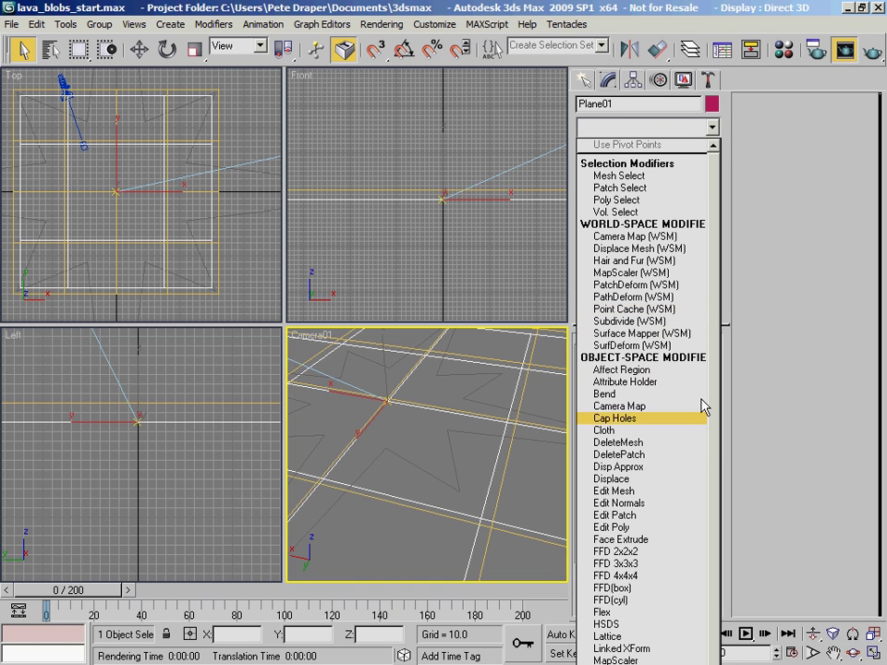
{"action": "left_click", "coordinate": [649, 481]}
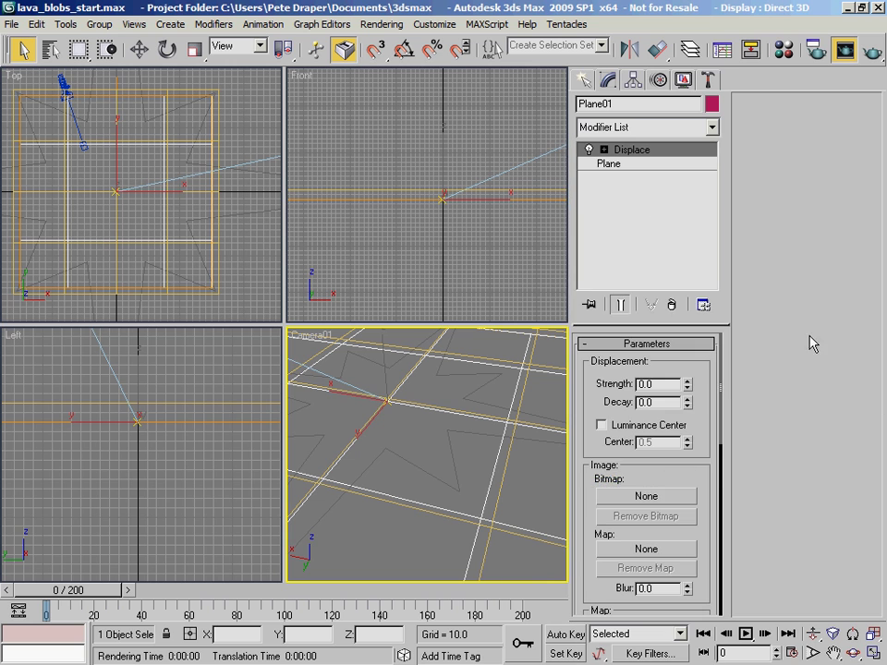
{"action": "left_click_drag", "start_coordinate": [650, 327], "coordinate": [657, 237]}
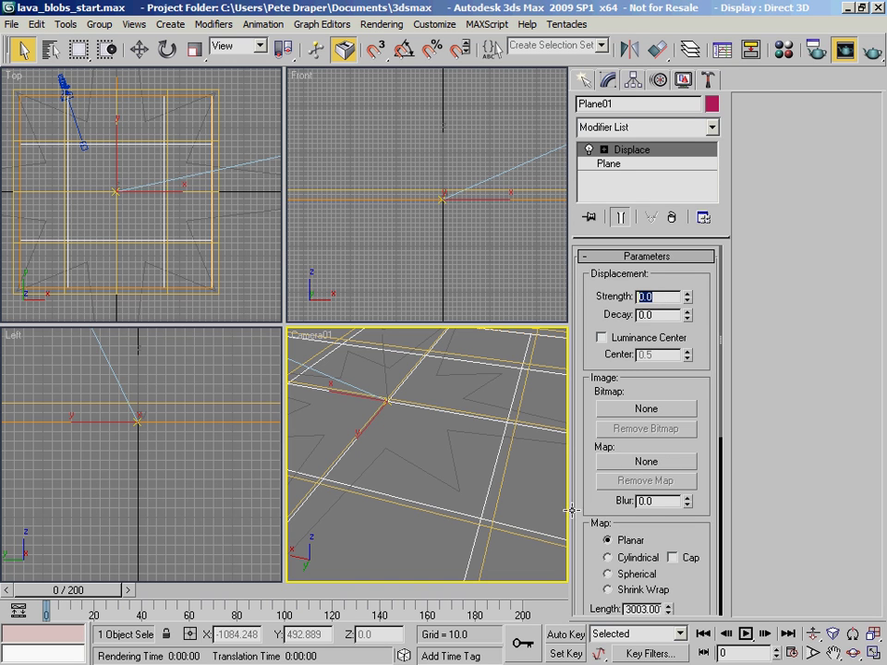
Step: Reopen the Material Editor and load an Output map into the third sample slot, closing the map browser
{"action": "key", "text": "m"}
{"action": "mouse_move", "coordinate": [168, 36]}
{"action": "left_mouse_down"}
{"action": "mouse_move", "coordinate": [380, 47]}
{"action": "mouse_move", "coordinate": [159, 29]}
{"action": "left_mouse_up"}
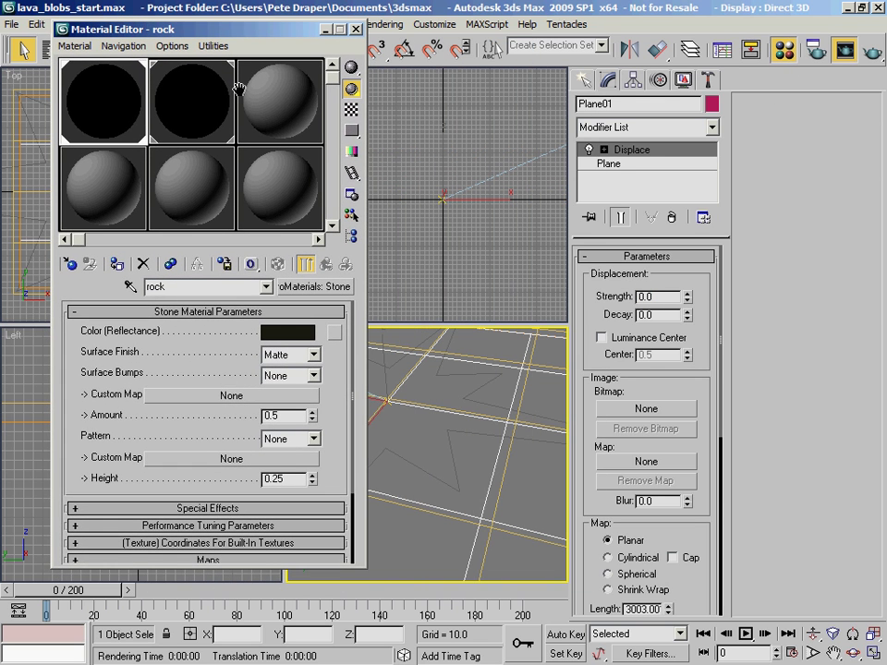
{"action": "left_click", "coordinate": [274, 100]}
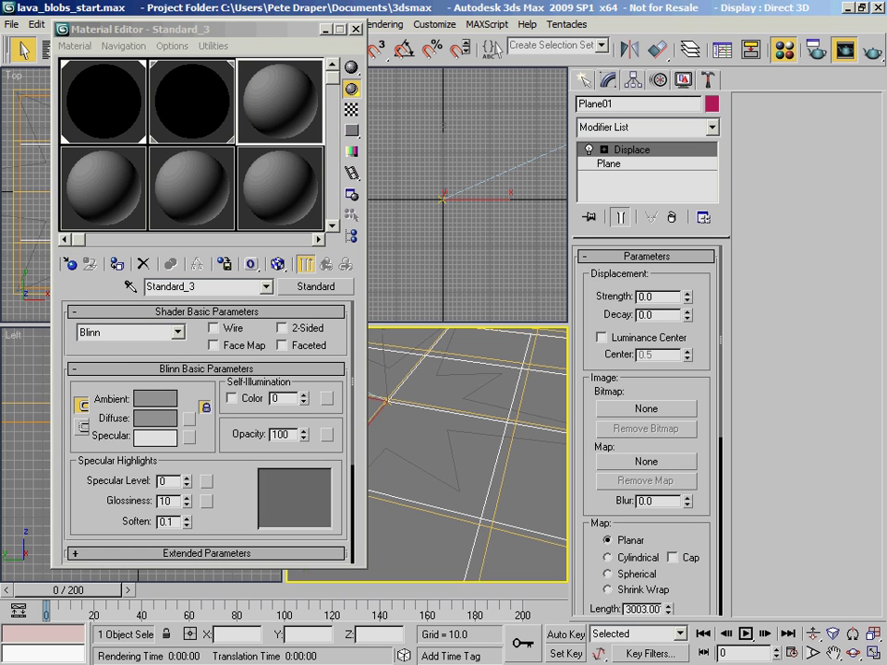
{"action": "left_click", "coordinate": [69, 264]}
{"action": "left_click_drag", "start_coordinate": [348, 269], "coordinate": [481, 26]}
{"action": "scroll", "coordinate": [689, 369], "scroll_direction": "down", "scroll_amount": 7}
{"action": "scroll", "coordinate": [676, 296], "scroll_direction": "down", "scroll_amount": 20}
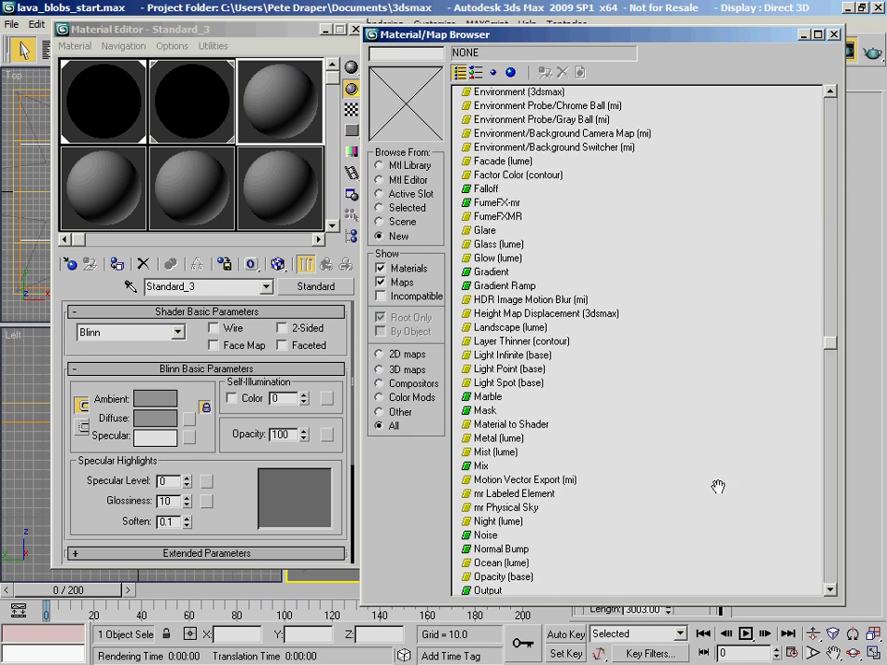
{"action": "double_click", "coordinate": [488, 373]}
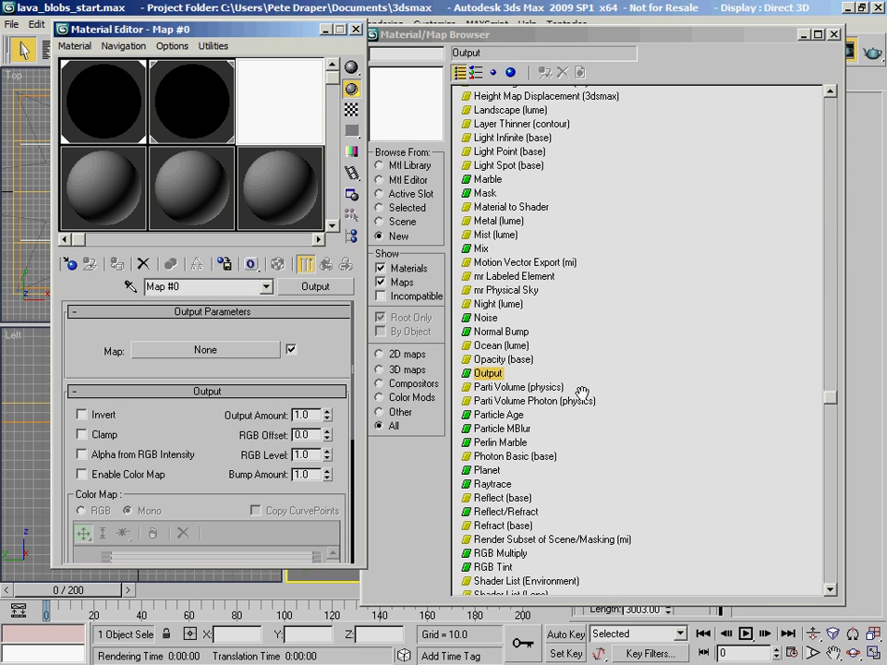
{"action": "left_click", "coordinate": [834, 35]}
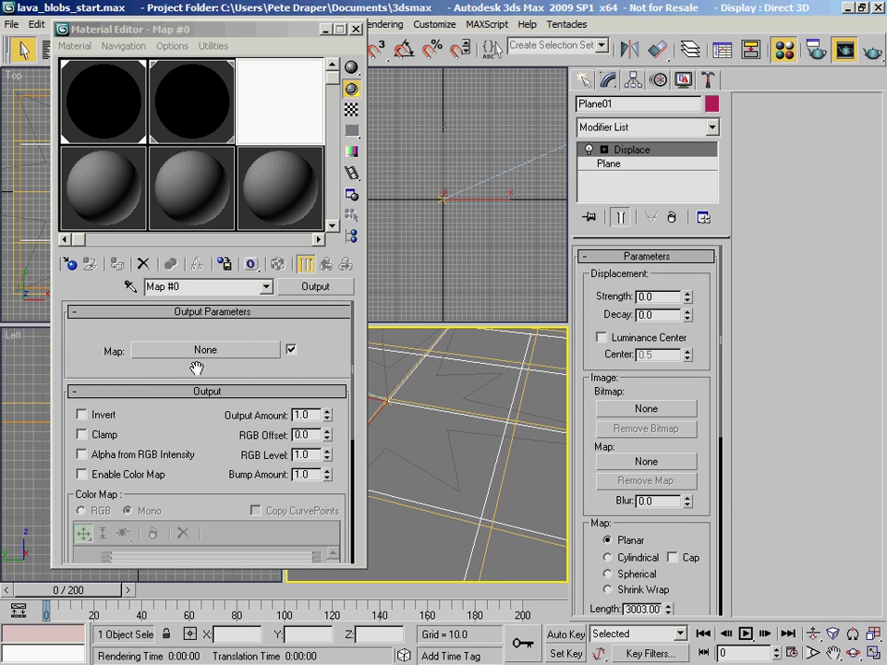
Step: Review the Output map's settings and colour curve, and load a Planet map as its sub-map
{"action": "scroll", "coordinate": [327, 334], "scroll_direction": "down", "scroll_amount": 2}
{"action": "left_click_drag", "start_coordinate": [158, 459], "coordinate": [225, 412]}
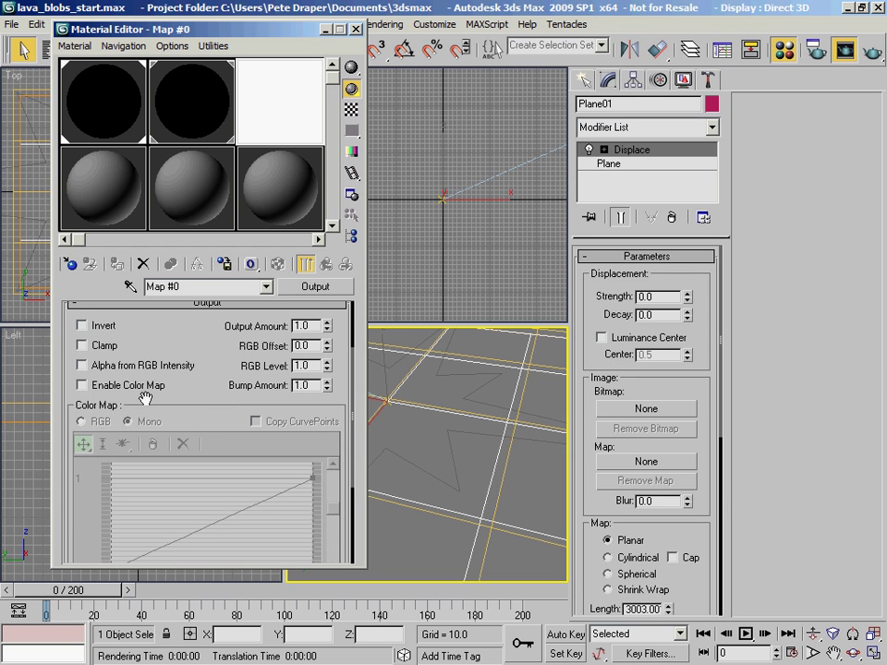
{"action": "scroll", "coordinate": [227, 358], "scroll_direction": "down", "scroll_amount": 3}
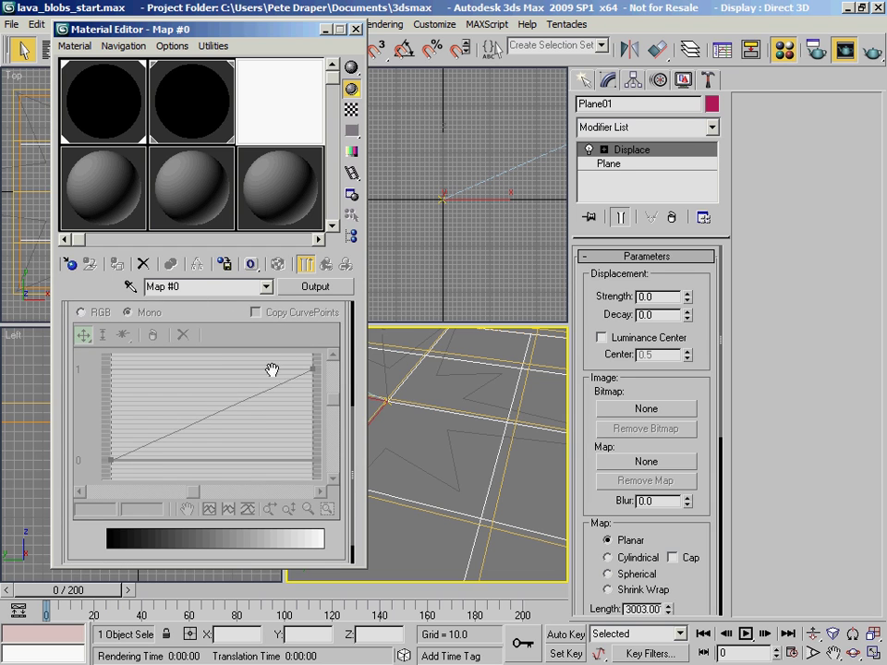
{"action": "scroll", "coordinate": [202, 337], "scroll_direction": "up", "scroll_amount": 5}
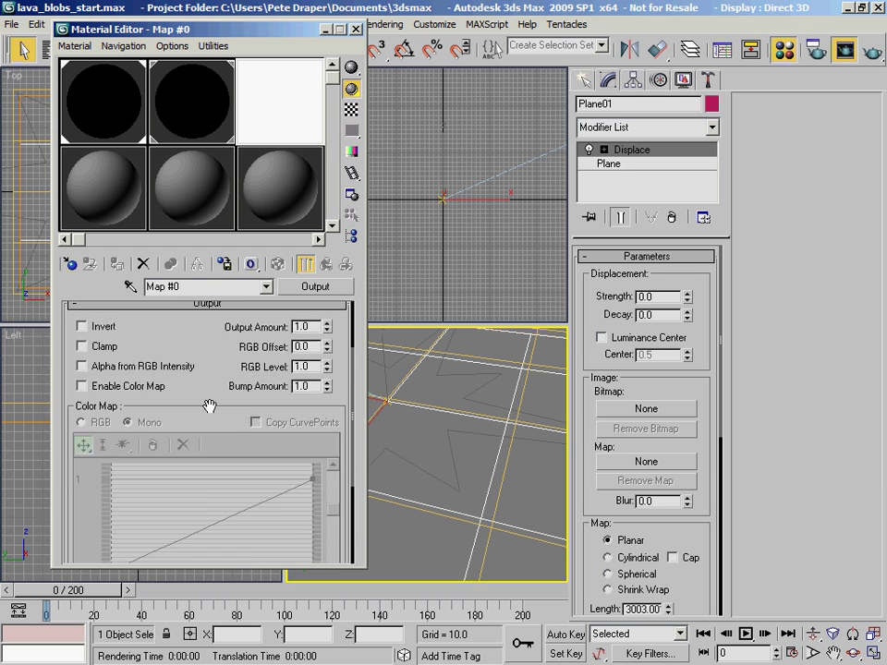
{"action": "scroll", "coordinate": [194, 475], "scroll_direction": "up", "scroll_amount": 1}
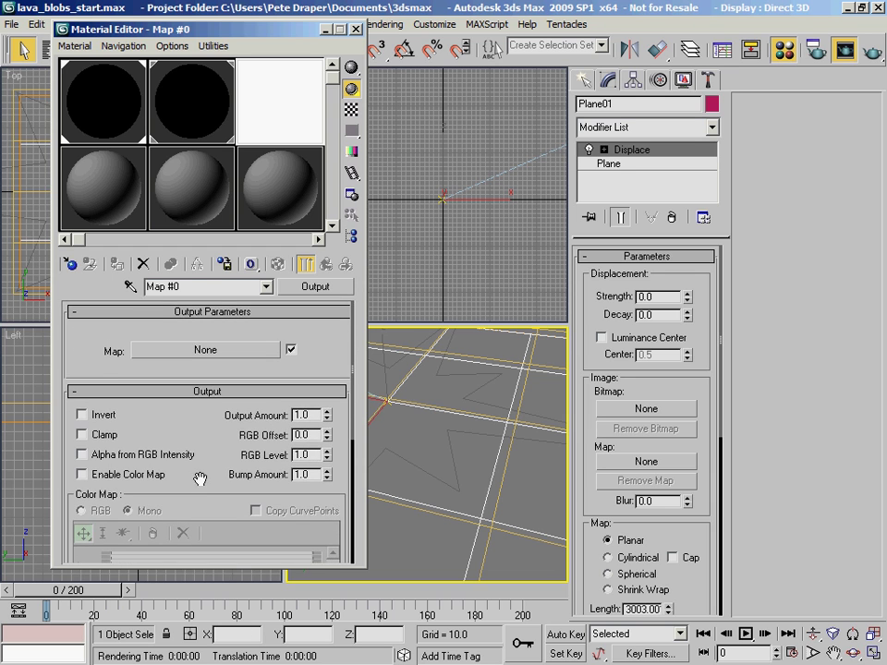
{"action": "left_click", "coordinate": [205, 350]}
{"action": "left_click_drag", "start_coordinate": [409, 148], "coordinate": [413, 15]}
{"action": "left_click_drag", "start_coordinate": [610, 360], "coordinate": [647, 153]}
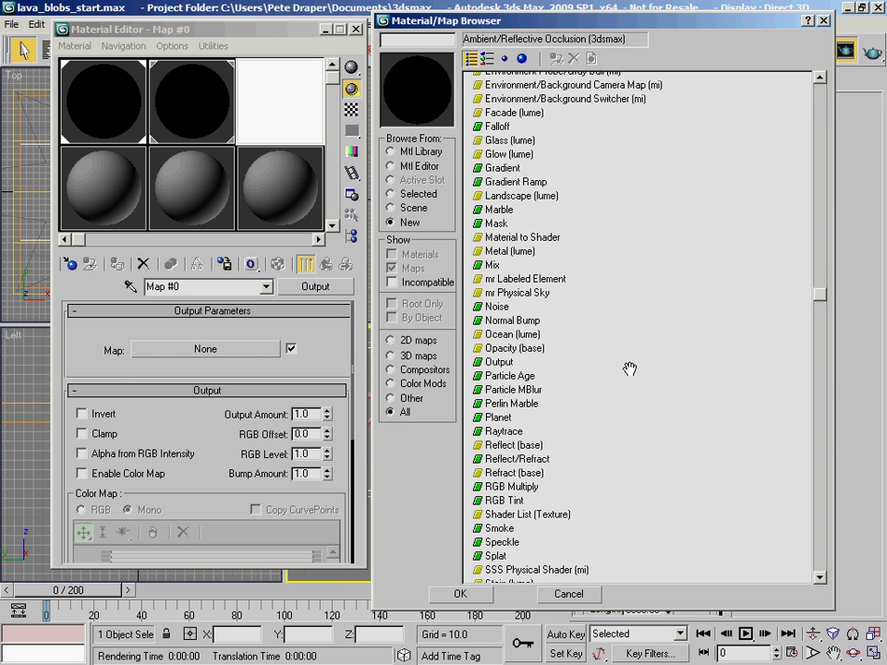
{"action": "left_click", "coordinate": [496, 418]}
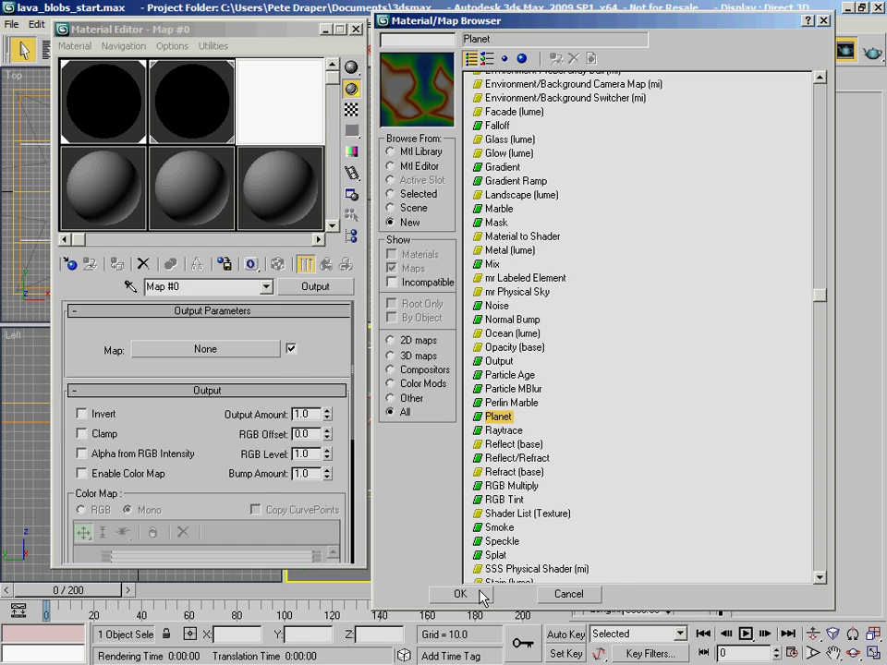
{"action": "left_click", "coordinate": [481, 595]}
Step: Look through the Planet map's coordinates and colour parameters, and return to the parent Output map
{"action": "scroll", "coordinate": [331, 427], "scroll_direction": "down", "scroll_amount": 4}
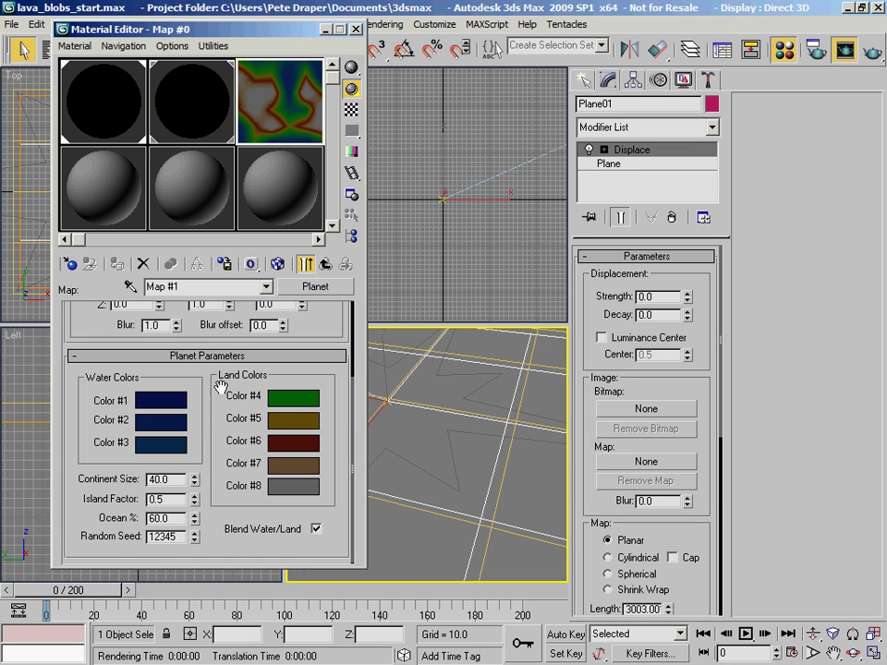
{"action": "scroll", "coordinate": [354, 560], "scroll_direction": "up", "scroll_amount": 3}
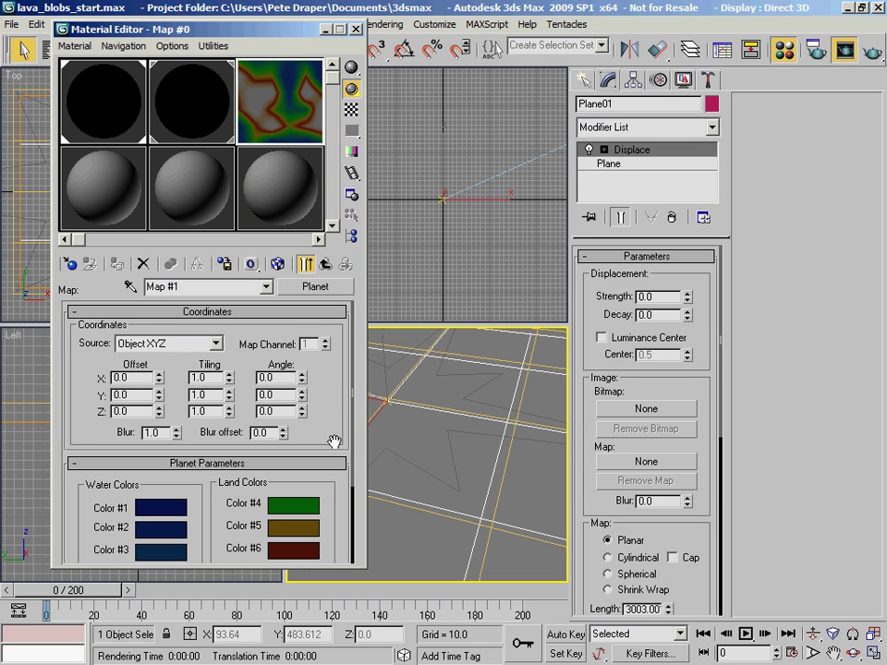
{"action": "mouse_move", "coordinate": [329, 449]}
{"action": "left_mouse_down"}
{"action": "mouse_move", "coordinate": [330, 338]}
{"action": "mouse_move", "coordinate": [328, 451]}
{"action": "left_mouse_up"}
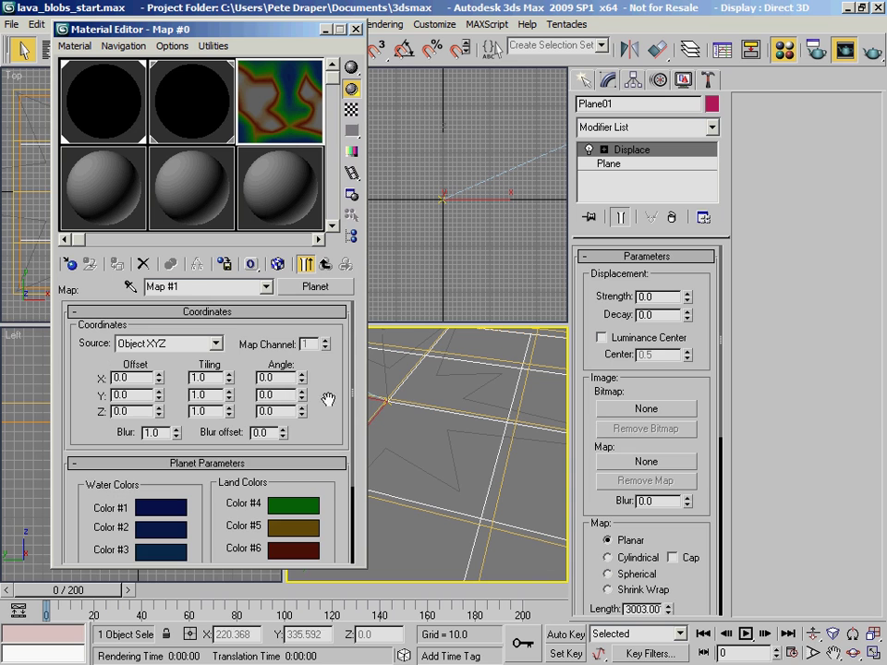
{"action": "left_click", "coordinate": [328, 266]}
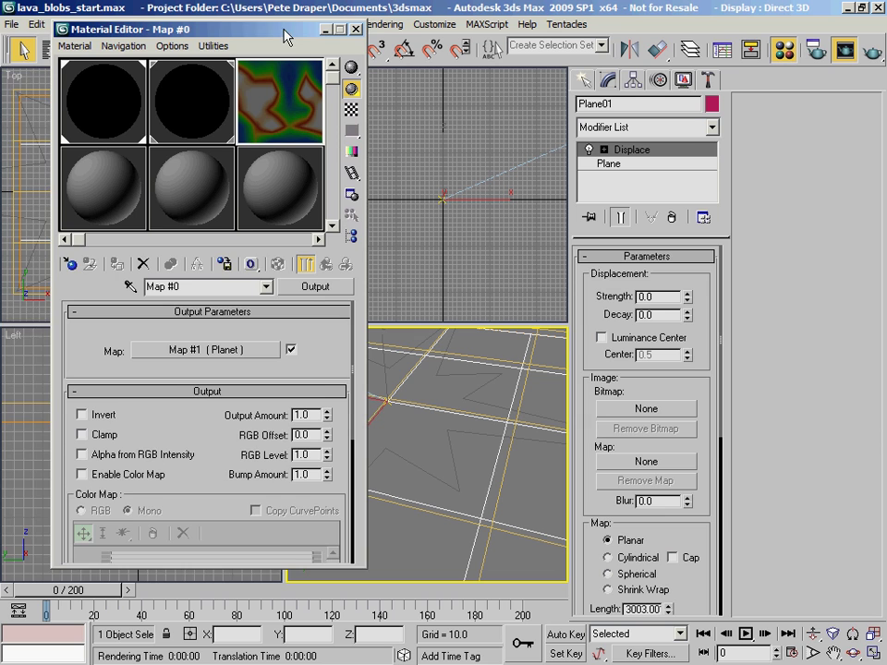
Step: Assign the Output map as an instance to the Displace modifier's Map and set the displacement Strength to 125
{"action": "left_click_drag", "start_coordinate": [283, 33], "coordinate": [228, 28]}
{"action": "left_click_drag", "start_coordinate": [222, 101], "coordinate": [646, 461]}
{"action": "left_click", "coordinate": [407, 388]}
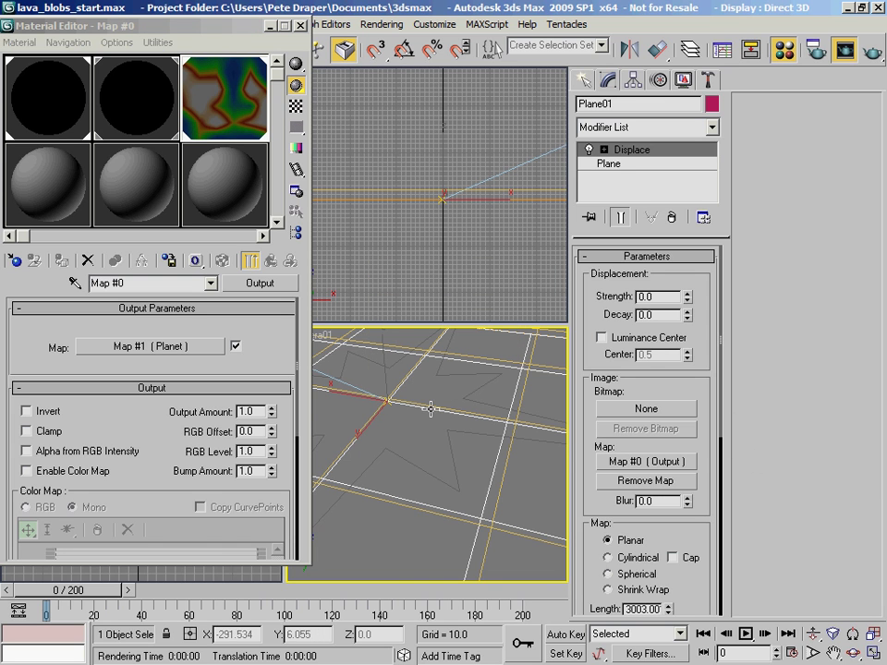
{"action": "double_click", "coordinate": [668, 297]}
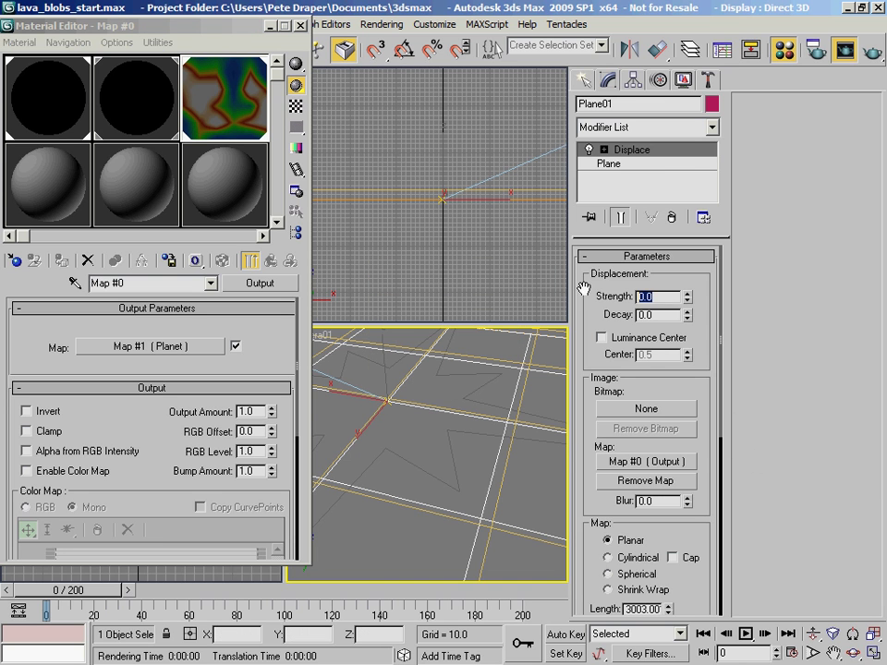
{"action": "type", "text": "125"}
{"action": "key", "text": "Return"}
Step: Maximize the Camera01 viewport and widen it by narrowing the command area, repositioning the Material Editor
{"action": "left_click_drag", "start_coordinate": [148, 25], "coordinate": [839, 196]}
{"action": "key", "text": "alt+w"}
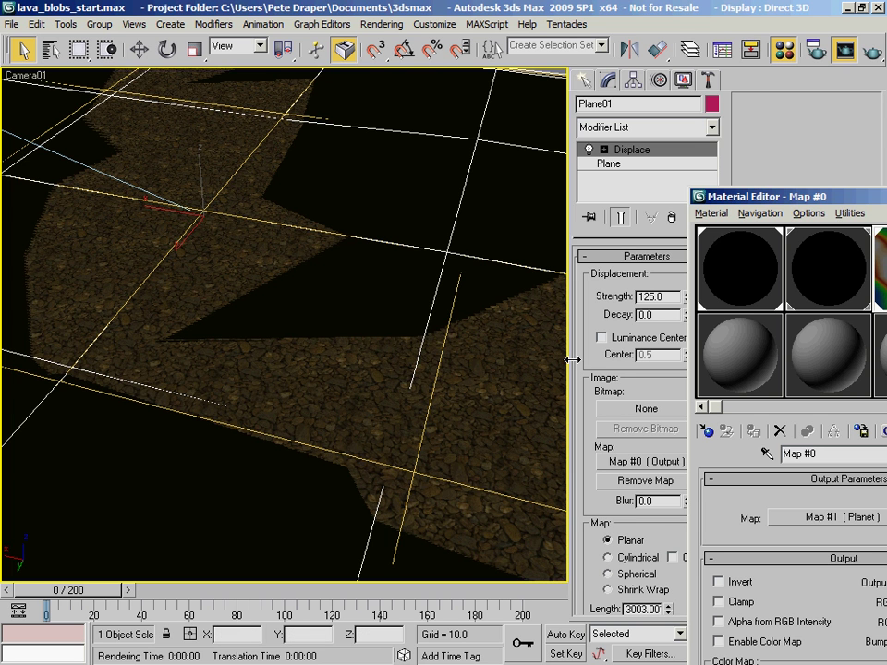
{"action": "left_click_drag", "start_coordinate": [570, 358], "coordinate": [785, 358]}
{"action": "left_click_drag", "start_coordinate": [763, 196], "coordinate": [763, 172]}
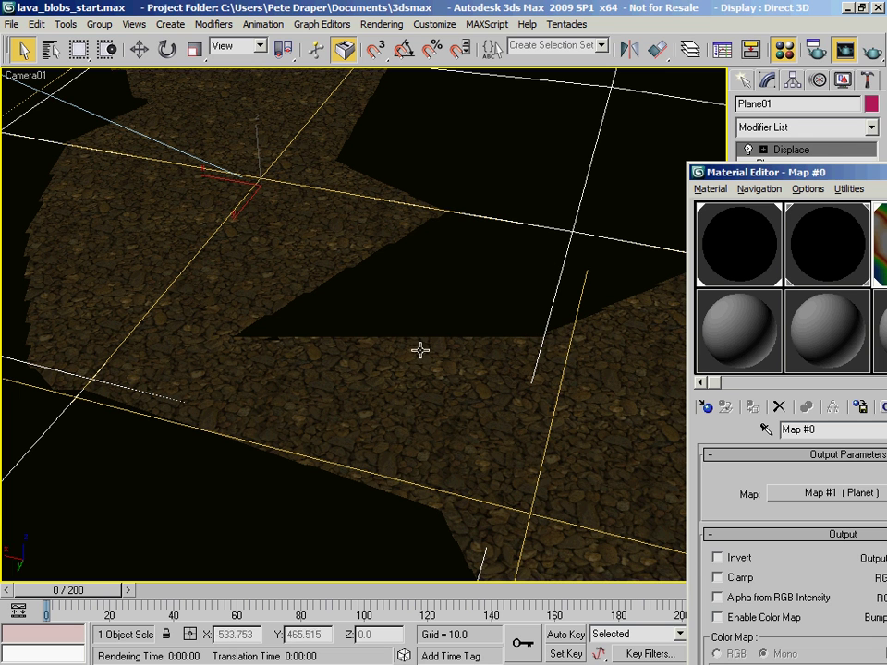
{"action": "left_click_drag", "start_coordinate": [811, 172], "coordinate": [647, 150]}
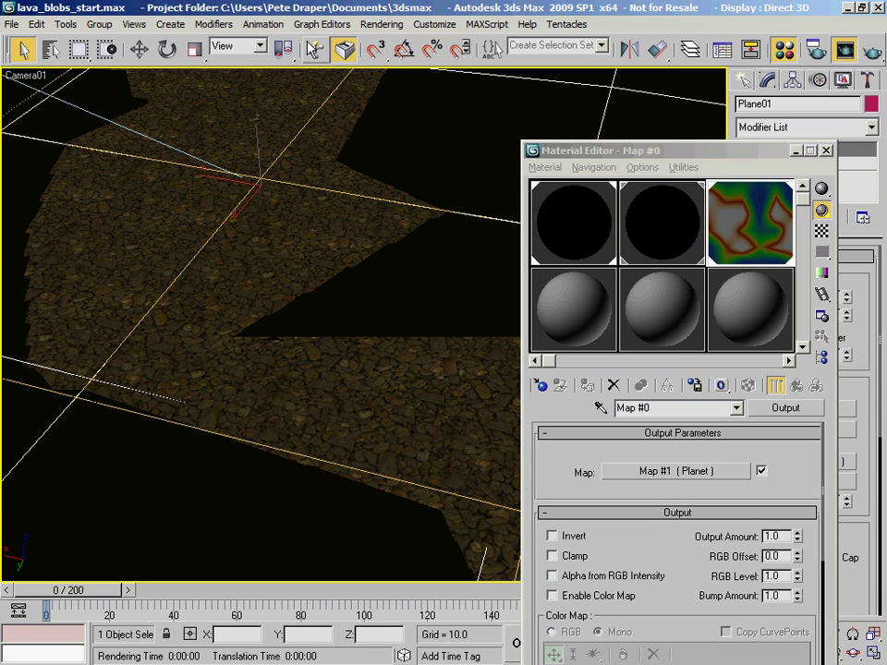
Step: Examine the displaced rock plane in the Top view and compare its pattern with the Planet map's preview
{"action": "key", "text": "t"}
{"action": "scroll", "coordinate": [328, 259], "scroll_direction": "down", "scroll_amount": 3}
{"action": "middle_click_drag", "start_coordinate": [319, 261], "coordinate": [272, 234]}
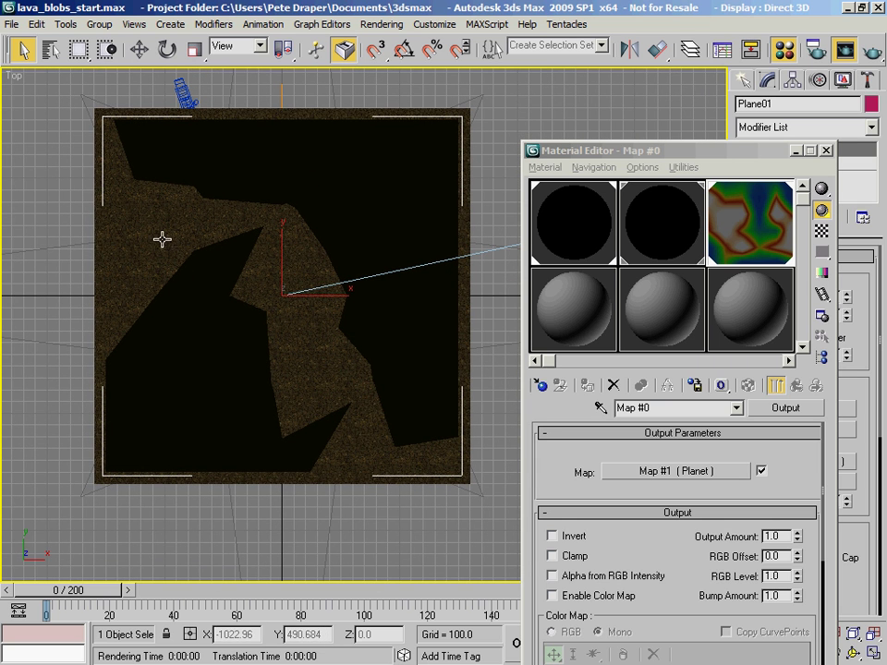
{"action": "mouse_move", "coordinate": [341, 382]}
{"action": "middle_mouse_down"}
{"action": "mouse_move", "coordinate": [355, 371]}
{"action": "mouse_move", "coordinate": [380, 402]}
{"action": "mouse_move", "coordinate": [356, 390]}
{"action": "middle_mouse_up"}
{"action": "scroll", "coordinate": [372, 385], "scroll_direction": "up", "scroll_amount": 2}
{"action": "scroll", "coordinate": [380, 397], "scroll_direction": "down", "scroll_amount": 2}
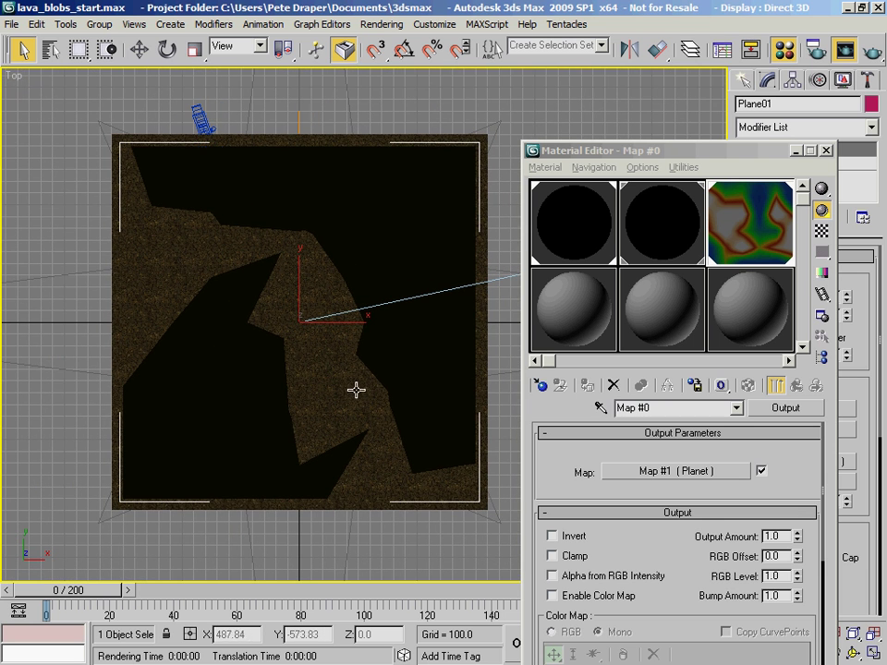
{"action": "left_click_drag", "start_coordinate": [675, 146], "coordinate": [675, 65]}
{"action": "middle_click_drag", "start_coordinate": [362, 326], "coordinate": [343, 323]}
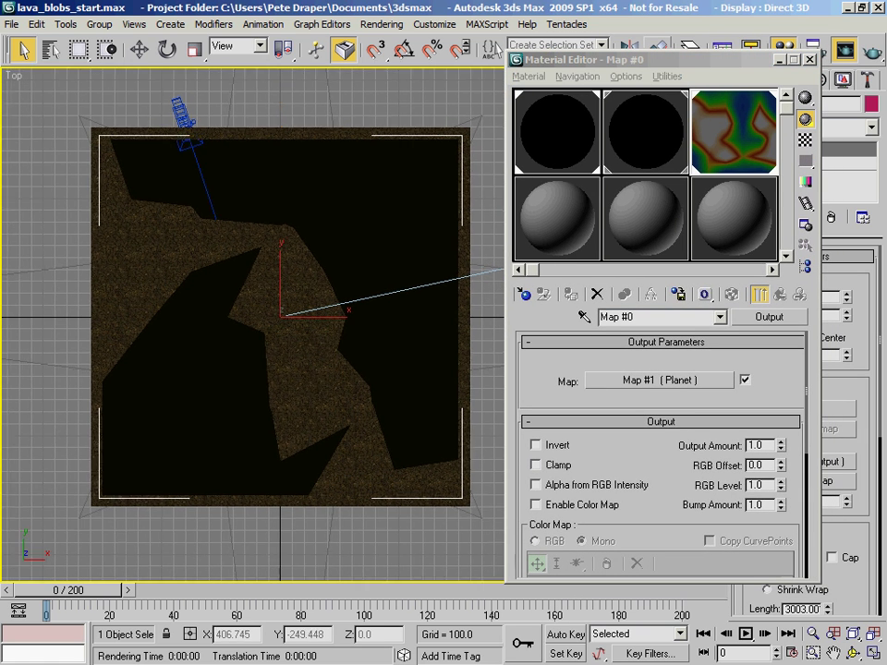
{"action": "scroll", "coordinate": [329, 342], "scroll_direction": "up", "scroll_amount": 3}
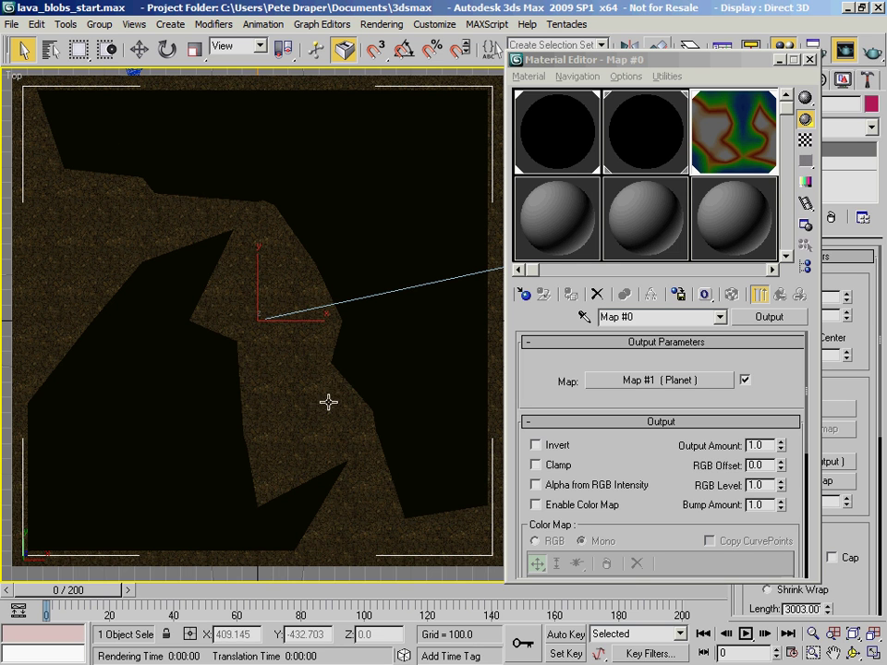
{"action": "left_click", "coordinate": [303, 308]}
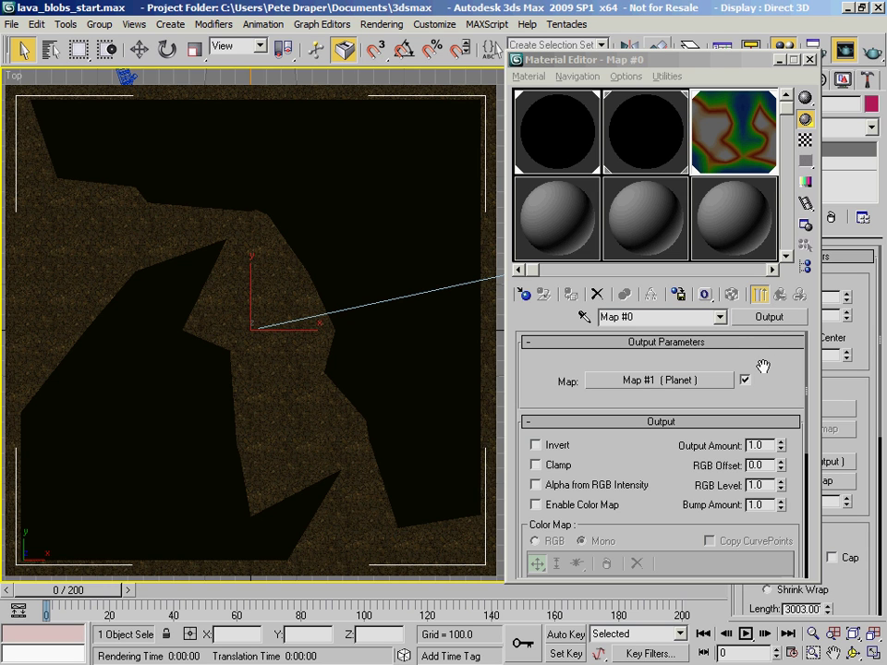
{"action": "scroll", "coordinate": [774, 371], "scroll_direction": "down", "scroll_amount": 2}
{"action": "scroll", "coordinate": [774, 372], "scroll_direction": "up", "scroll_amount": 2}
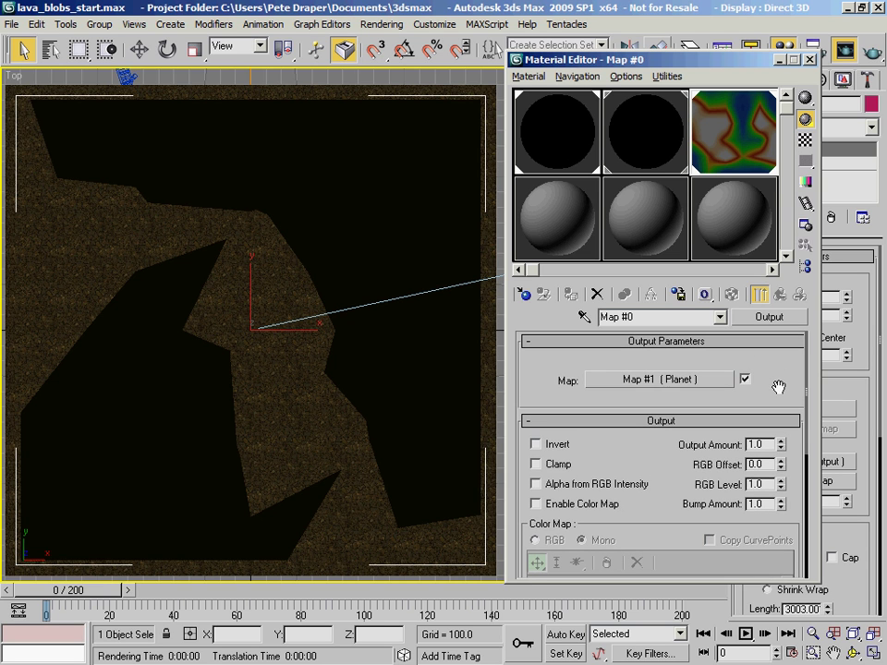
Step: Return to the Camera01 view and open the Planet map's parameters, extending the Material Editor to show the complete colour and continent settings
{"action": "left_click_drag", "start_coordinate": [586, 63], "coordinate": [538, 57]}
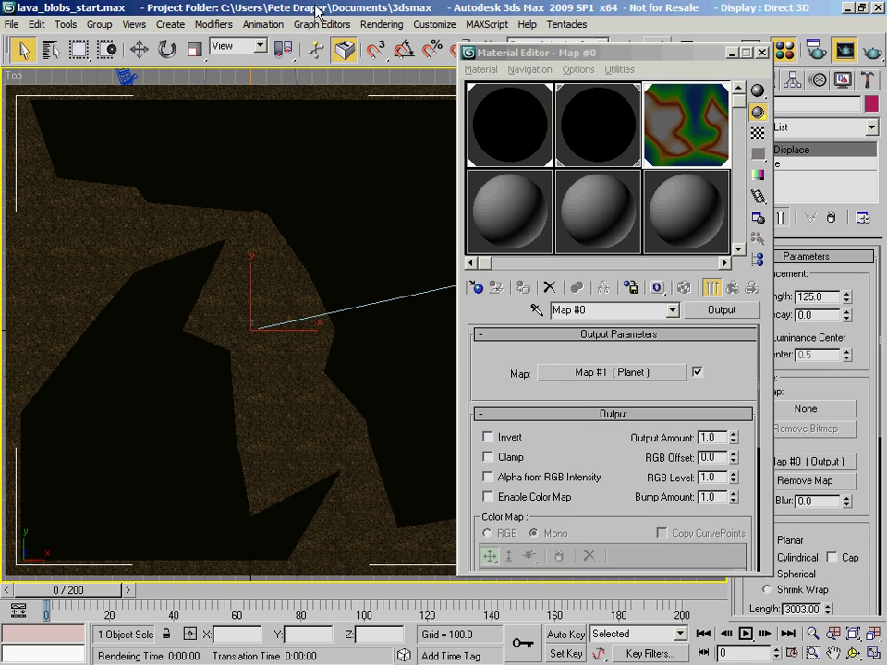
{"action": "key", "text": "c"}
{"action": "left_click_drag", "start_coordinate": [628, 52], "coordinate": [493, 56]}
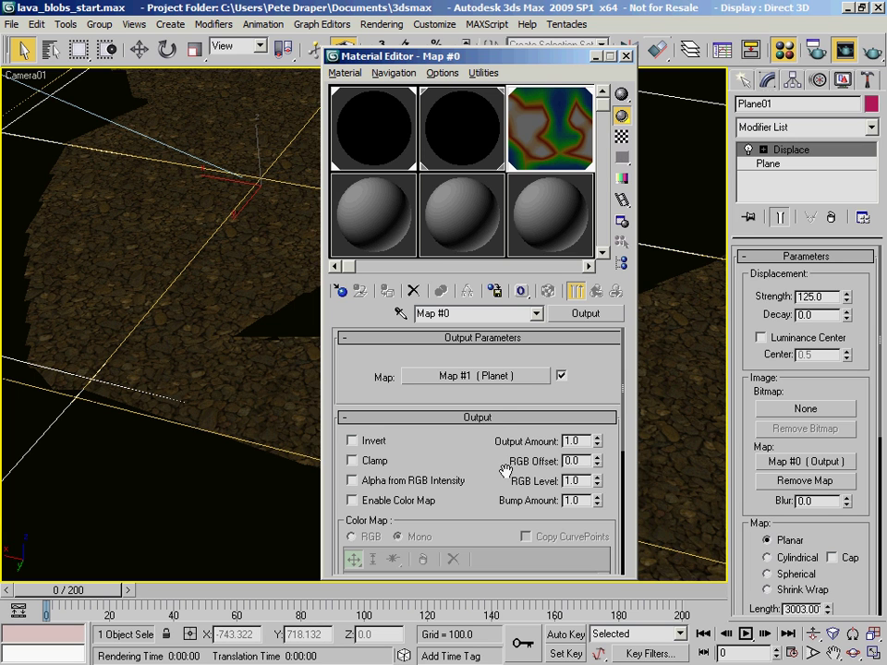
{"action": "left_click", "coordinate": [529, 375]}
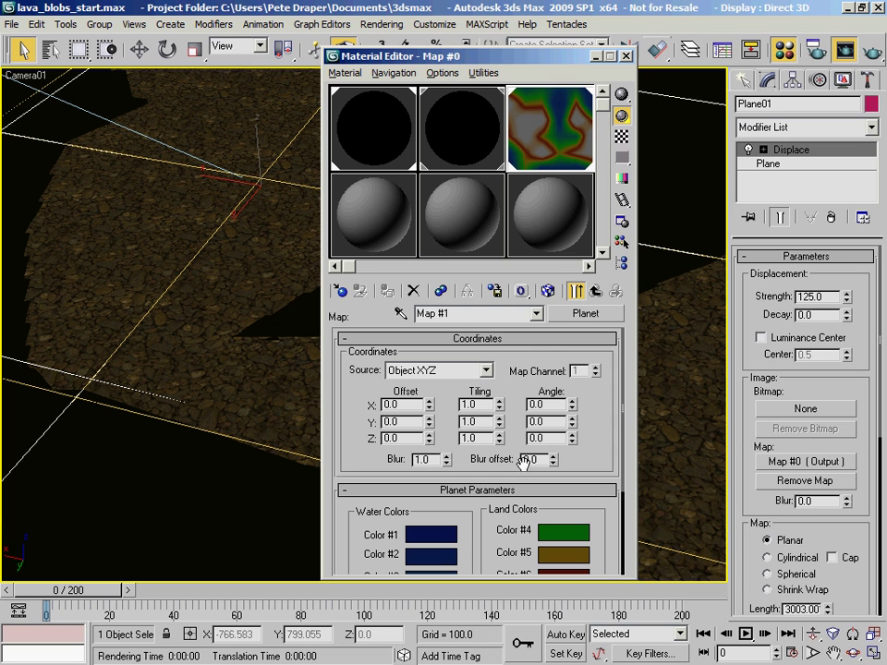
{"action": "left_click_drag", "start_coordinate": [486, 579], "coordinate": [486, 662]}
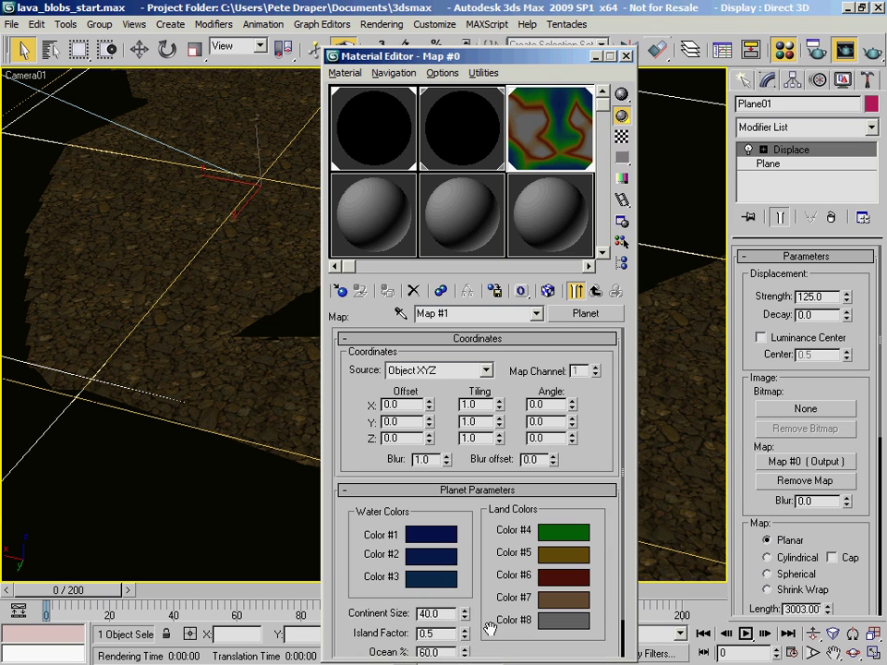
{"action": "left_click_drag", "start_coordinate": [444, 61], "coordinate": [384, 11]}
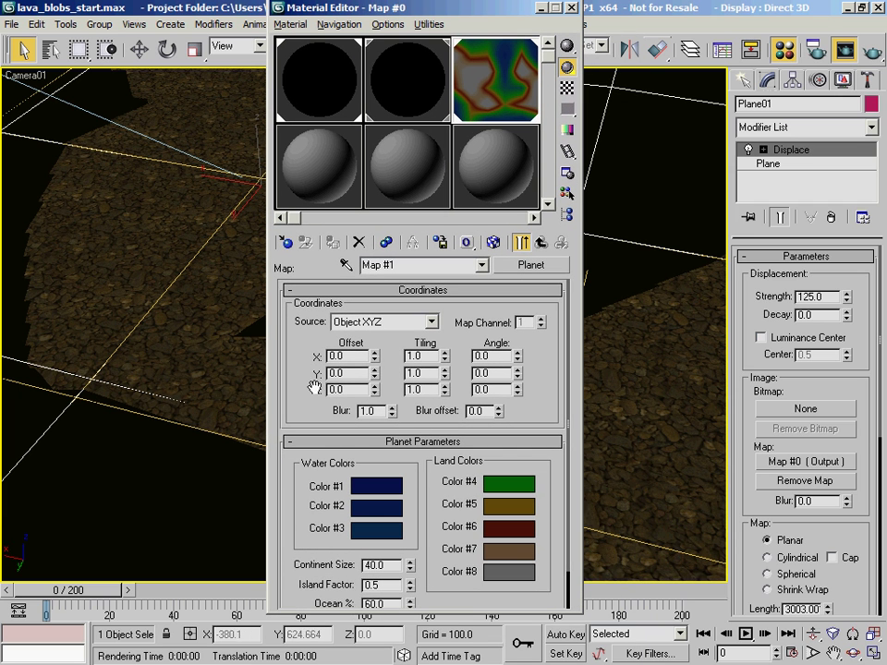
{"action": "left_click_drag", "start_coordinate": [314, 377], "coordinate": [305, 259]}
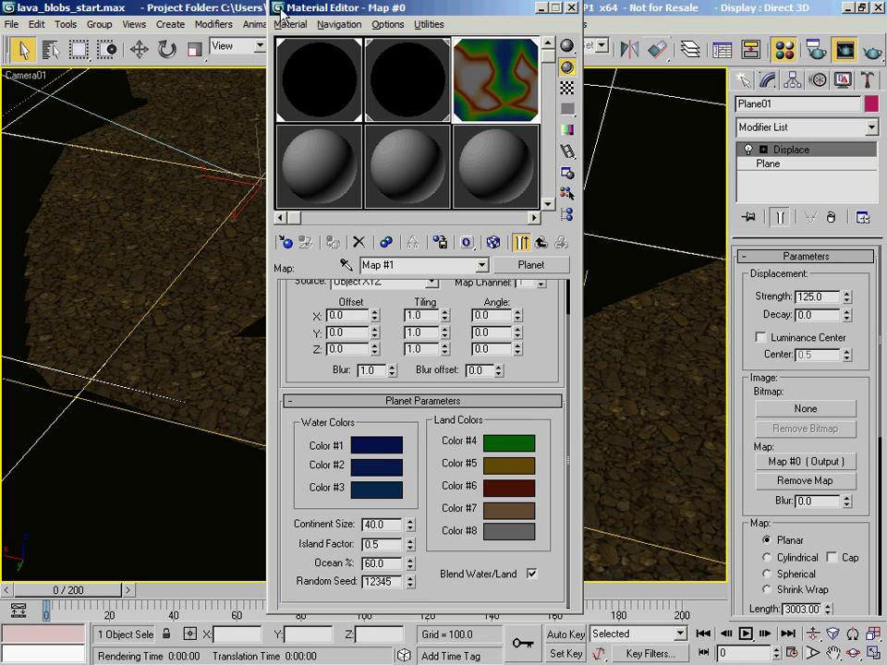
{"action": "left_click_drag", "start_coordinate": [305, 11], "coordinate": [306, 16]}
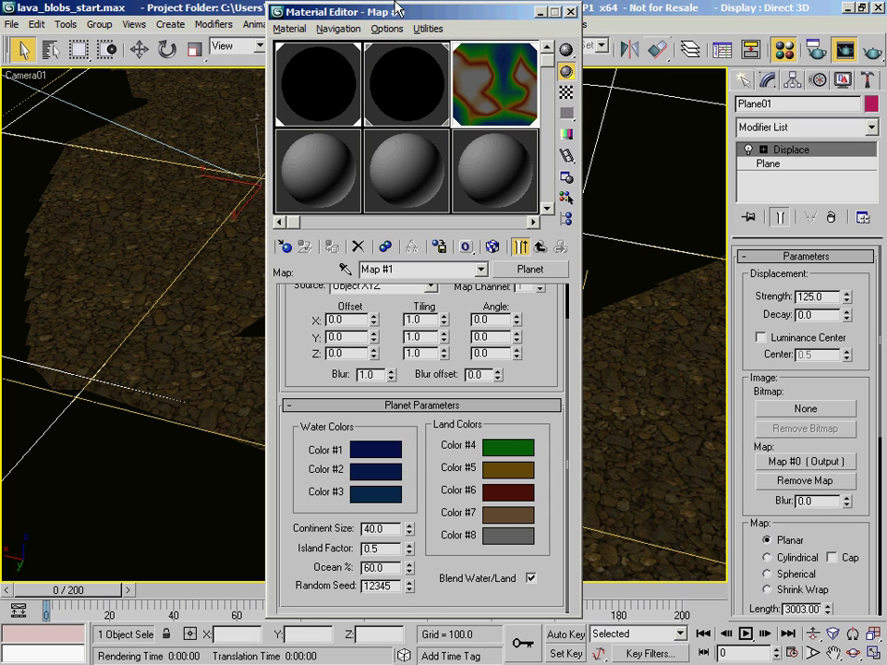
{"action": "left_click_drag", "start_coordinate": [395, 8], "coordinate": [398, 15]}
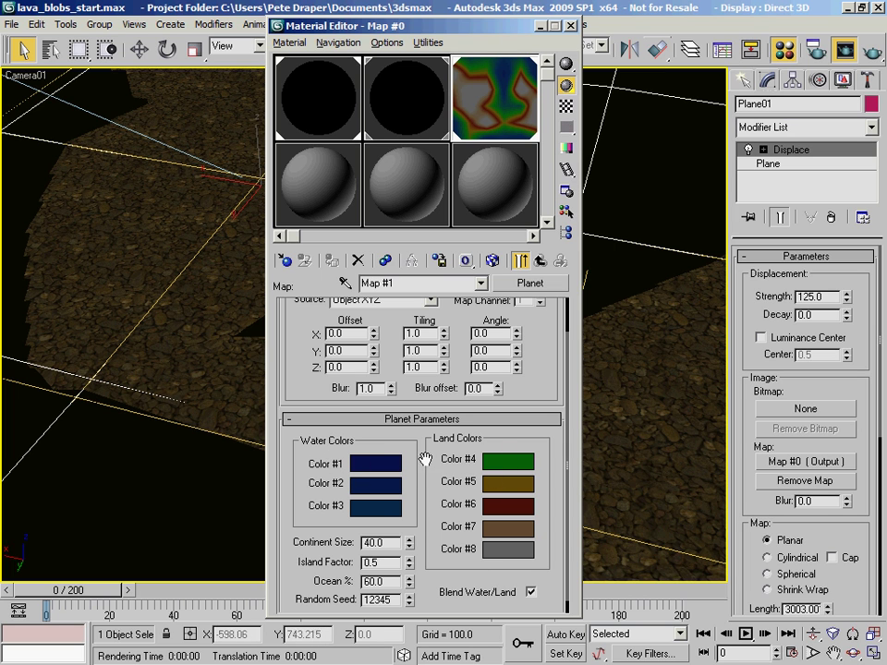
{"action": "left_click_drag", "start_coordinate": [321, 460], "coordinate": [322, 447]}
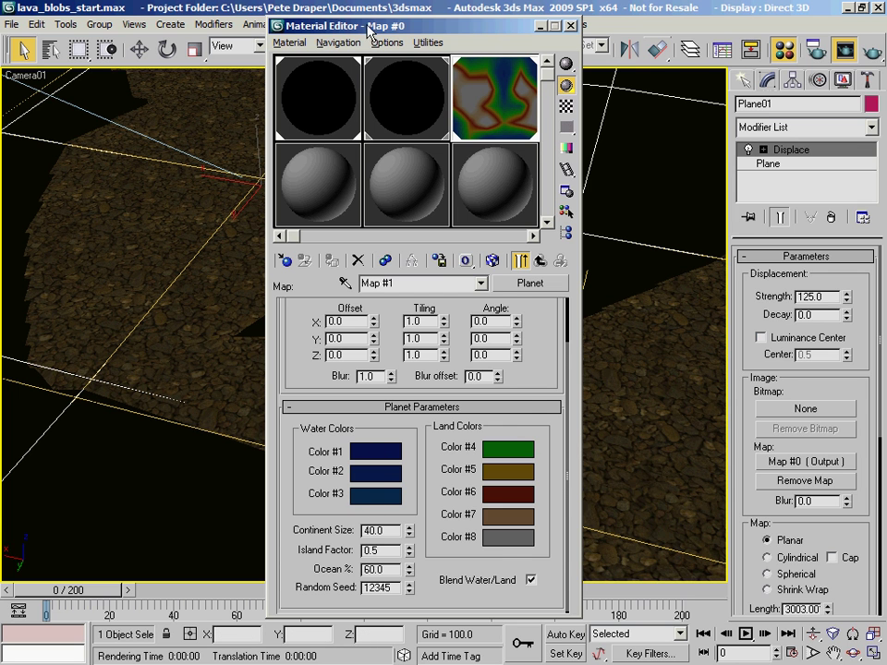
Step: Switch to the Front view and set the Planet map's Water Color #1 to pure black (RGB 0, 0, 0)
{"action": "left_click_drag", "start_coordinate": [370, 35], "coordinate": [607, 58]}
{"action": "key", "text": "f"}
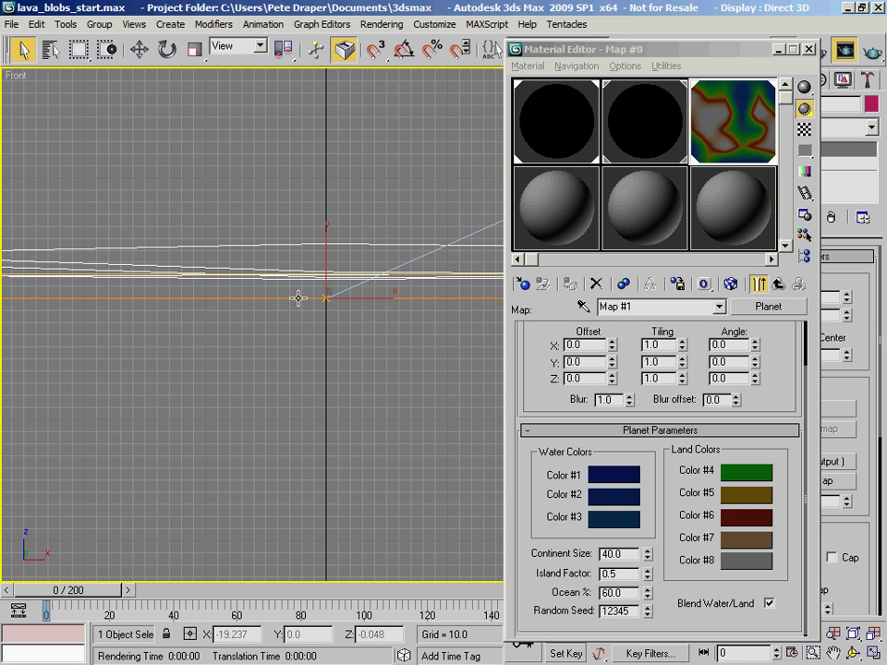
{"action": "middle_click_drag", "start_coordinate": [278, 298], "coordinate": [504, 320]}
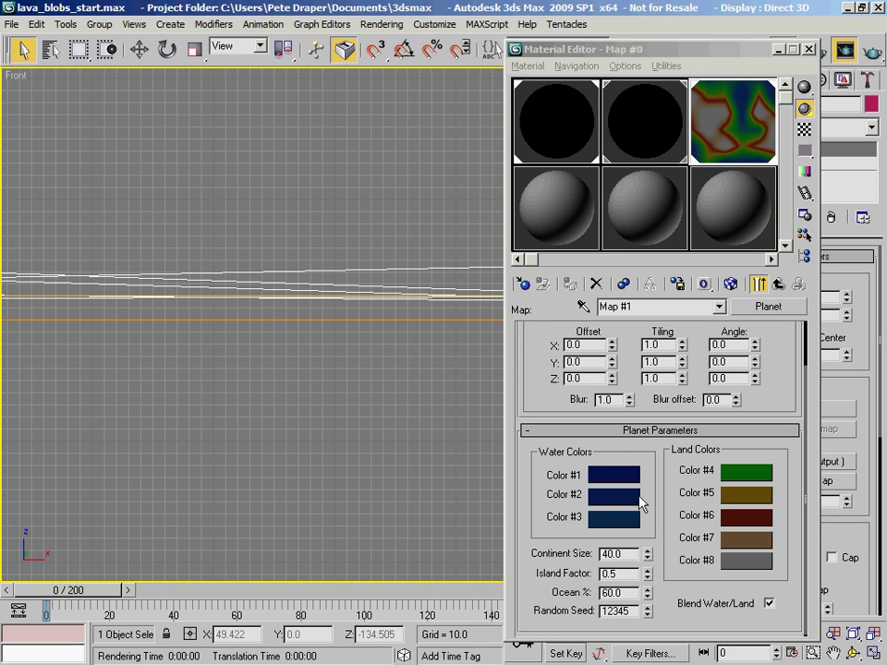
{"action": "left_click", "coordinate": [617, 471]}
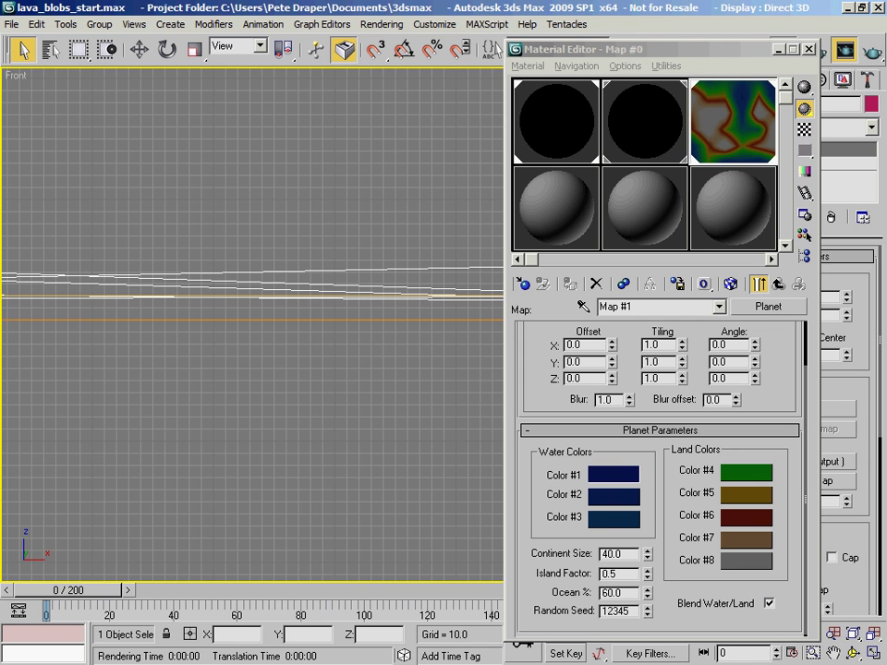
{"action": "left_click_drag", "start_coordinate": [416, 332], "coordinate": [335, 71]}
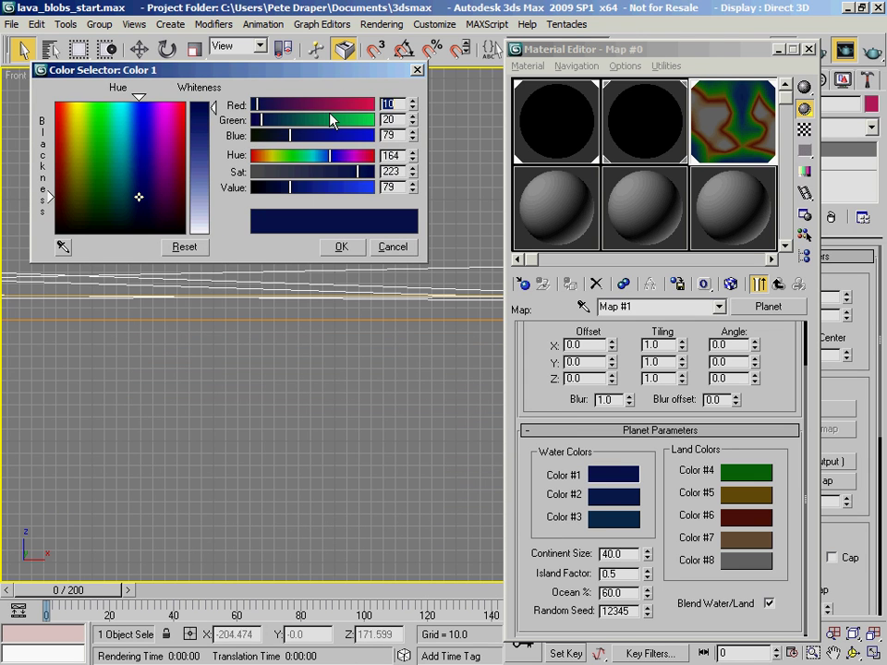
{"action": "left_click_drag", "start_coordinate": [290, 136], "coordinate": [211, 109]}
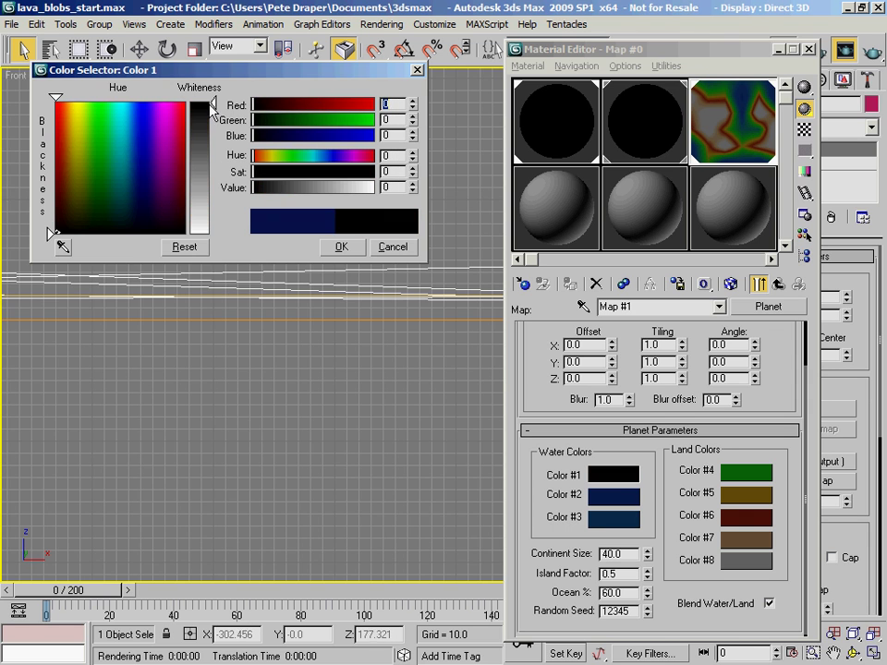
{"action": "left_click", "coordinate": [347, 251]}
Step: Copy the black of Water Color #1 to Water Colors #2 and #3, and open an enlarged preview of the map
{"action": "left_click_drag", "start_coordinate": [608, 477], "coordinate": [626, 523]}
{"action": "left_click", "coordinate": [655, 349]}
{"action": "left_click", "coordinate": [658, 354]}
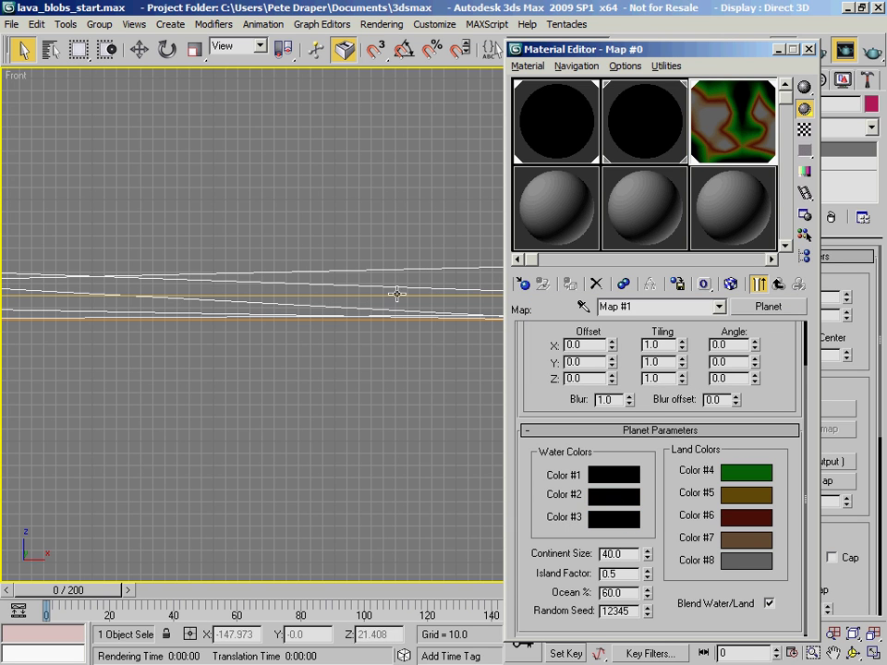
{"action": "double_click", "coordinate": [739, 115]}
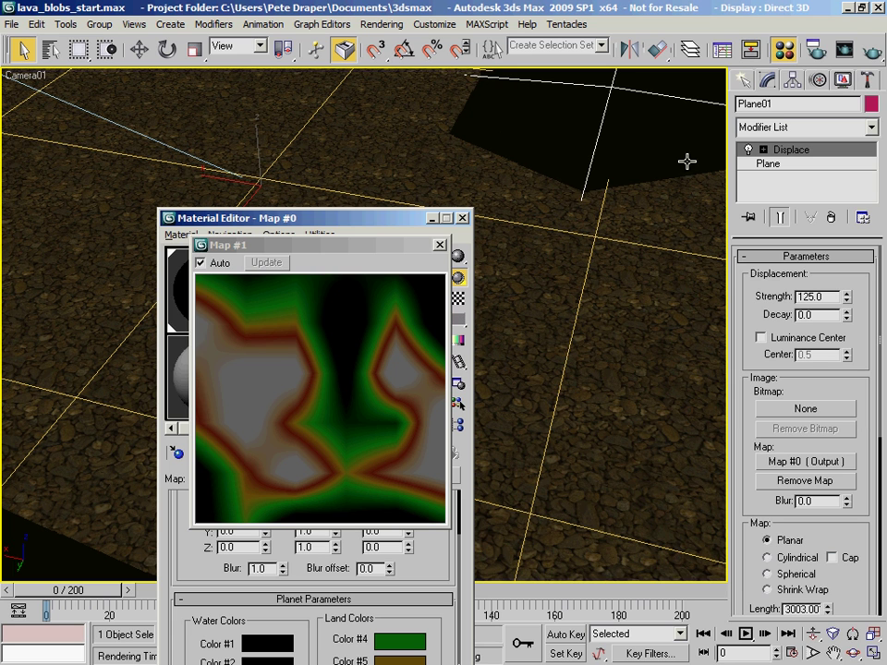
Step: Set the base Plane's Length Segs and Width Segs to 200 each, below the Displace modifier
{"action": "left_click", "coordinate": [790, 172]}
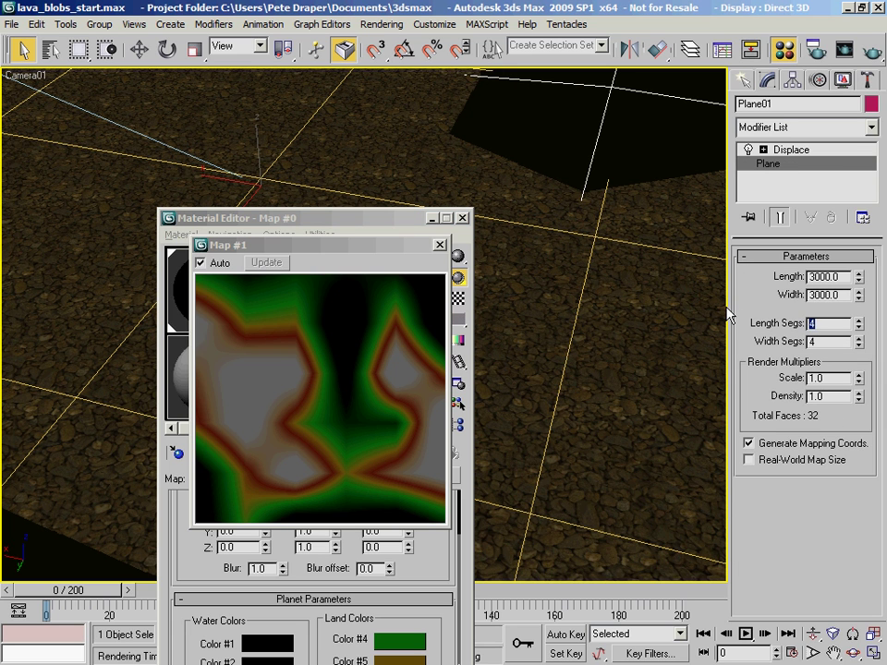
{"action": "type", "text": "200"}
{"action": "key", "text": "Tab"}
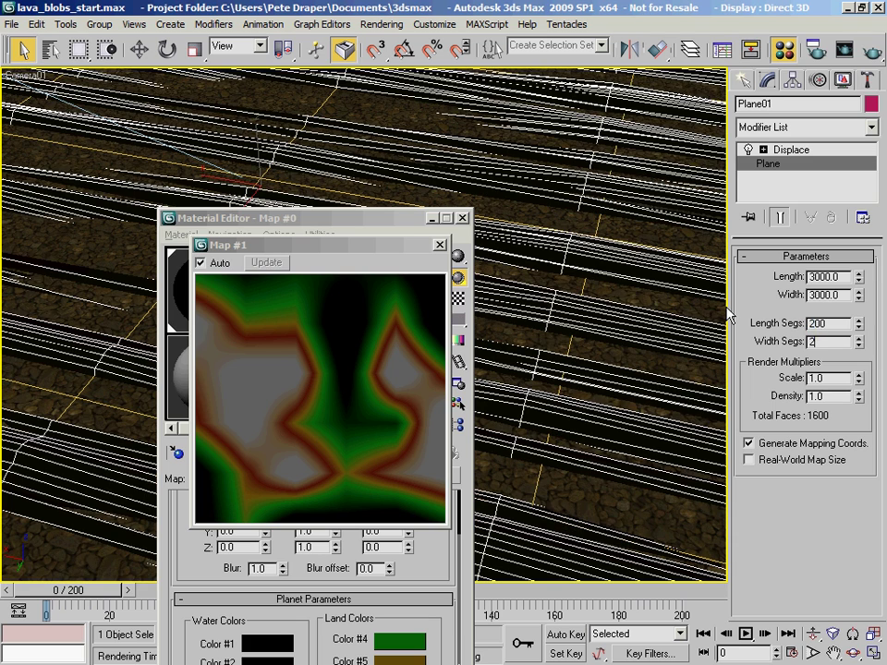
{"action": "key", "text": "Return"}
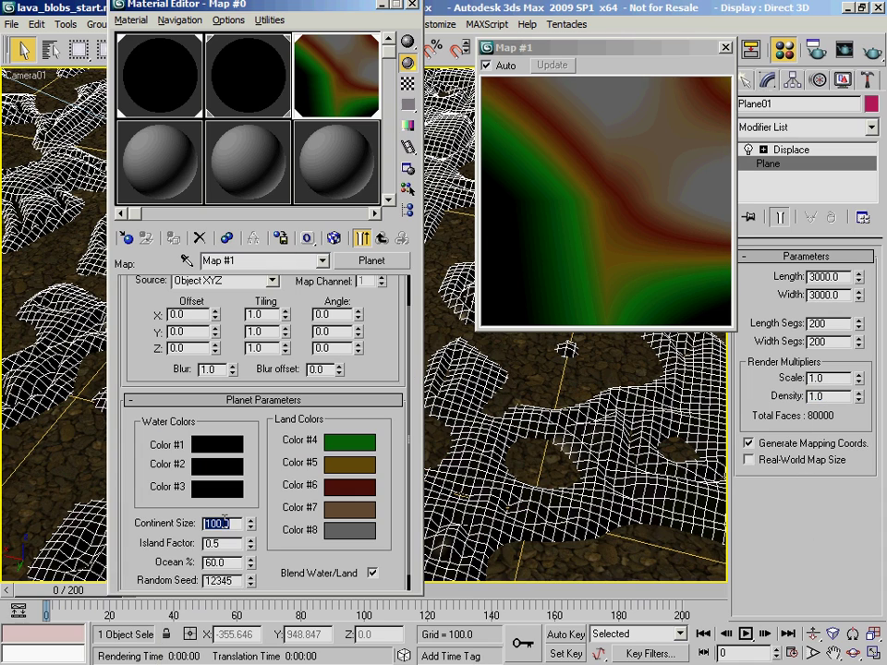
Step: Set the Planet map's Continent Size to 300
{"action": "type", "text": "300"}
{"action": "key", "text": "Return"}
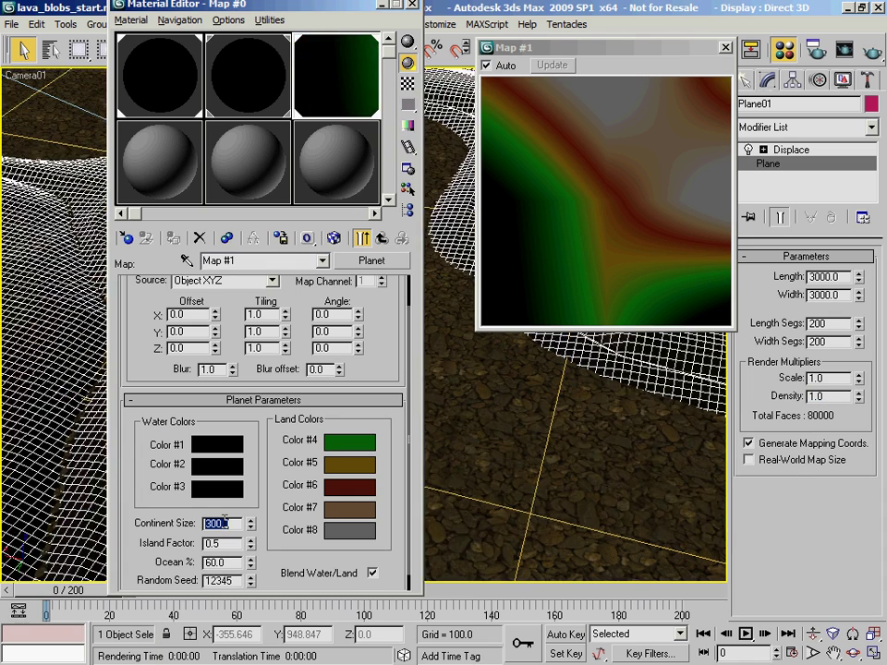
{"action": "left_click_drag", "start_coordinate": [300, 14], "coordinate": [272, 73]}
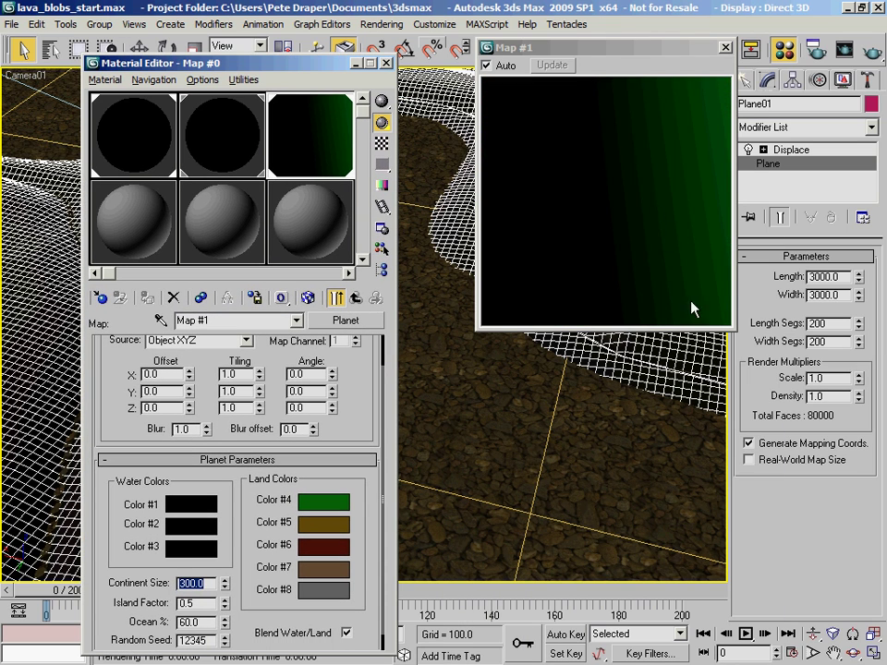
Step: Examine the displaced plane's edges in the Camera01 view with the mesh wireframe overlay turned off and on
{"action": "left_click_drag", "start_coordinate": [277, 72], "coordinate": [565, 90]}
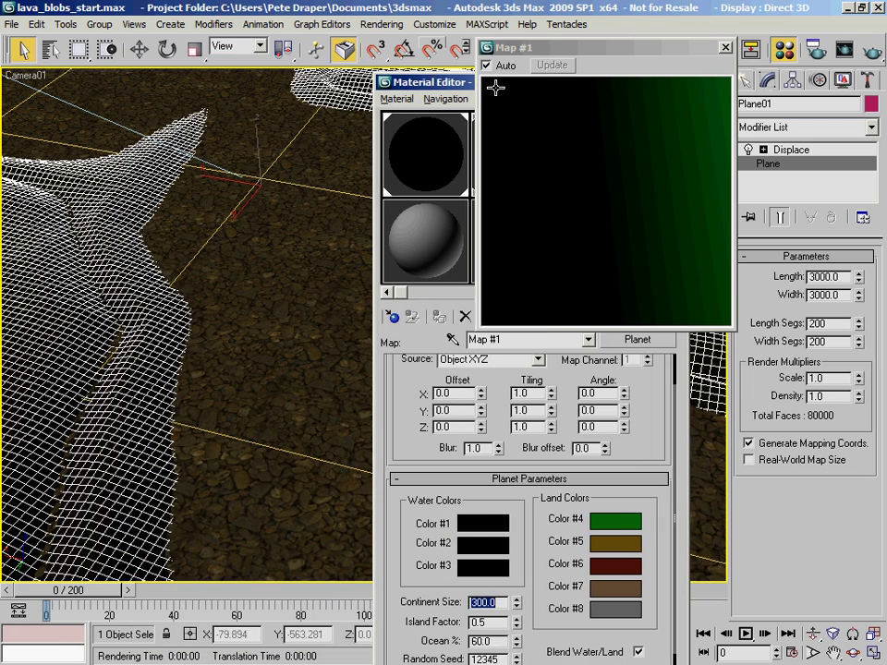
{"action": "left_click_drag", "start_coordinate": [432, 83], "coordinate": [196, 16]}
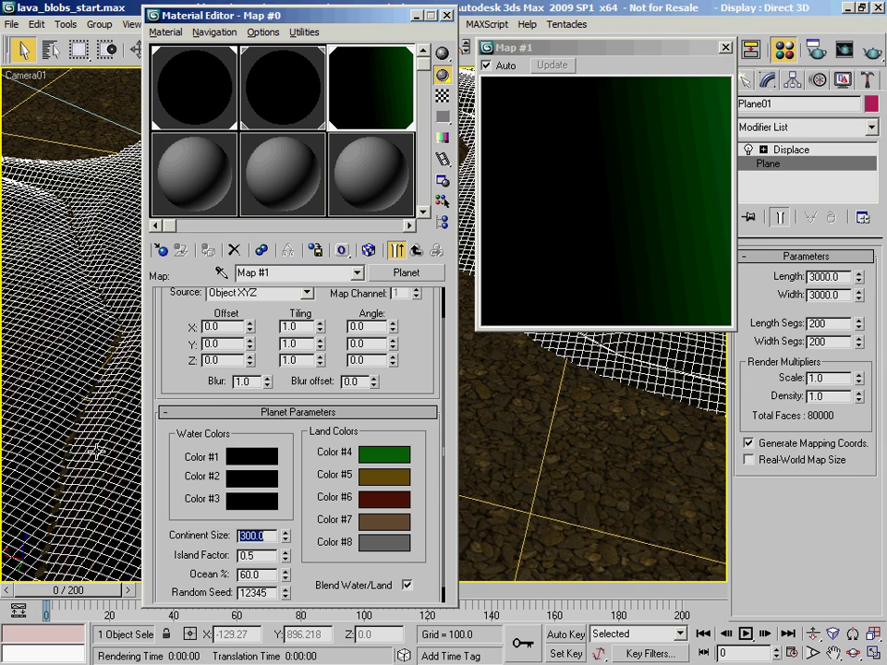
{"action": "left_click_drag", "start_coordinate": [256, 18], "coordinate": [369, 15]}
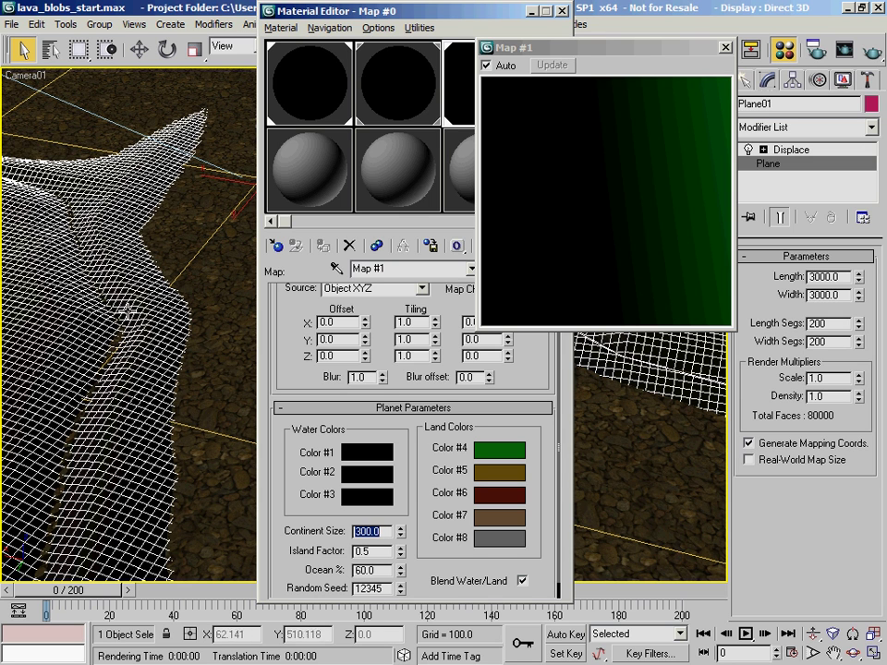
{"action": "left_click", "coordinate": [122, 8]}
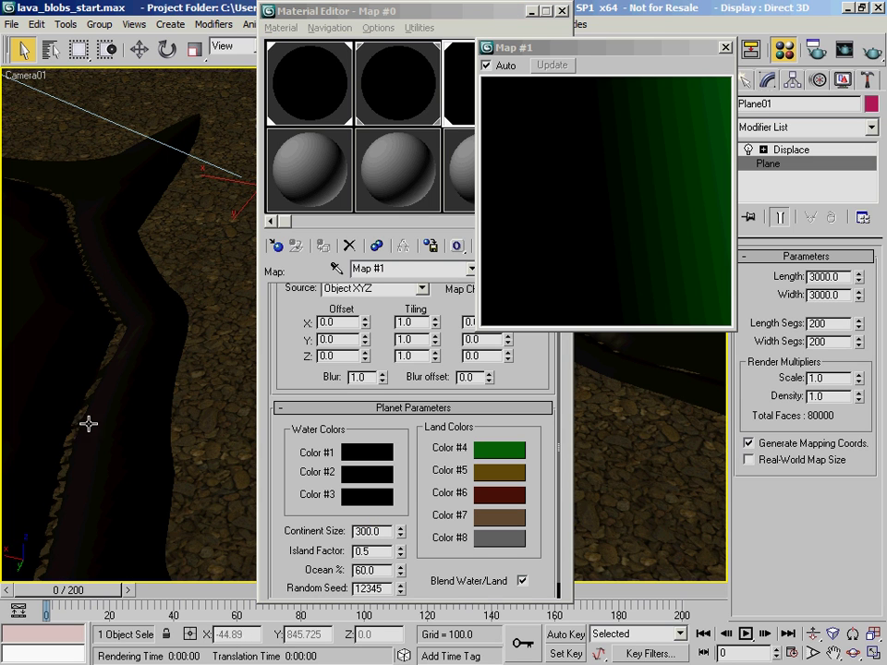
{"action": "key", "text": "F4"}
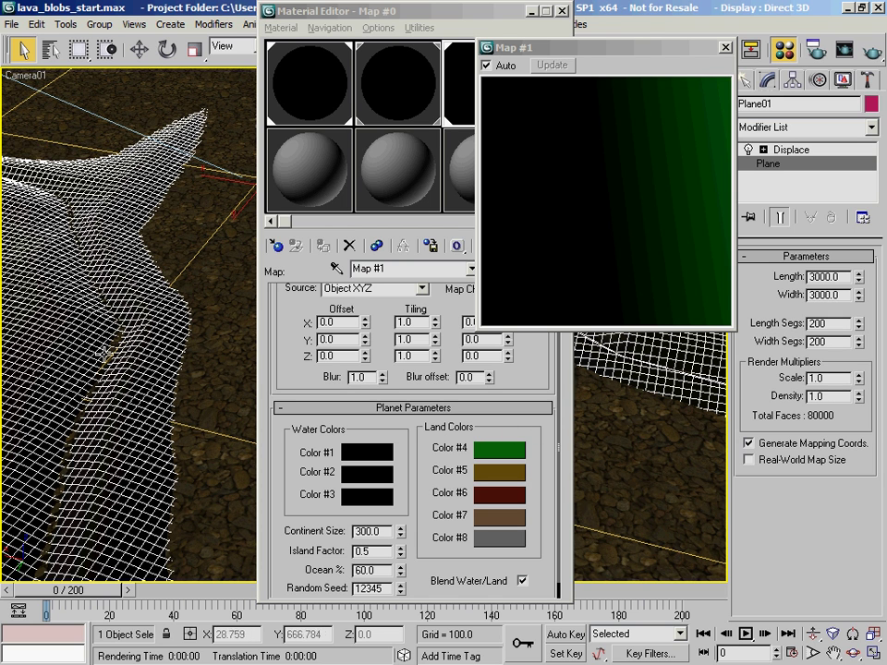
{"action": "left_click_drag", "start_coordinate": [460, 17], "coordinate": [346, 22]}
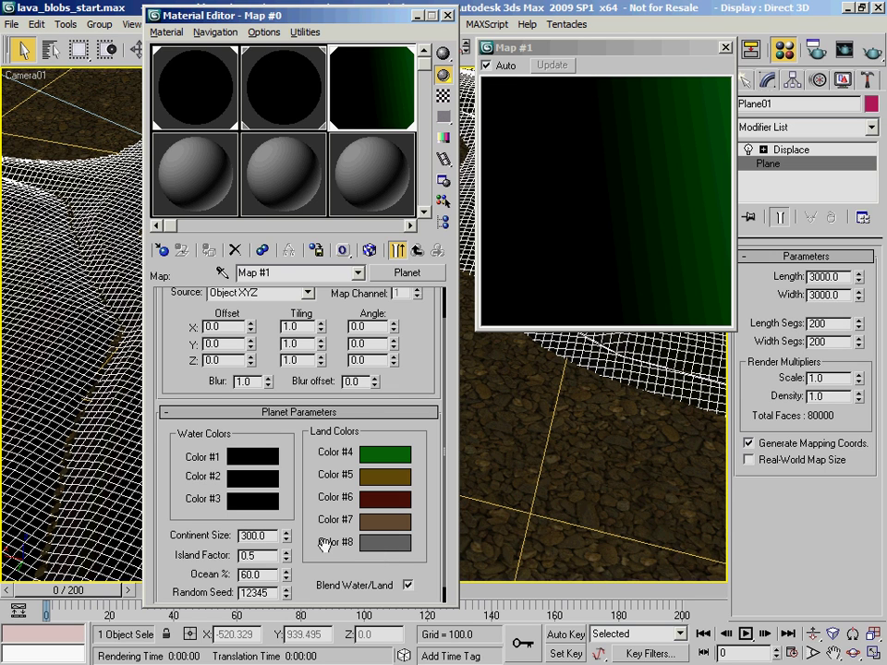
Step: Try an Island Factor of 3 and an Ocean % of 50 on the Planet map and inspect the displaced plane
{"action": "scroll", "coordinate": [309, 529], "scroll_direction": "down", "scroll_amount": 1}
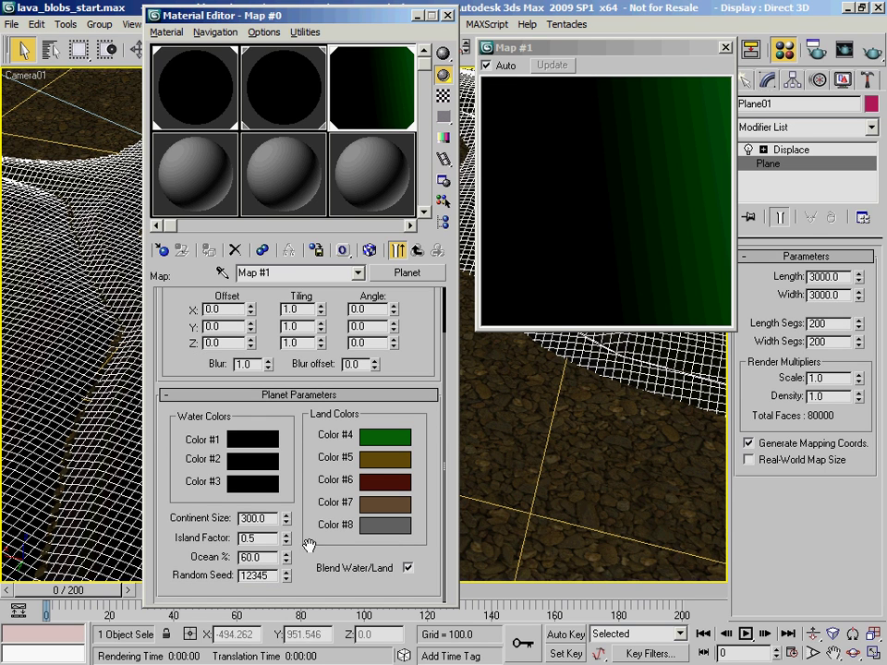
{"action": "double_click", "coordinate": [255, 539]}
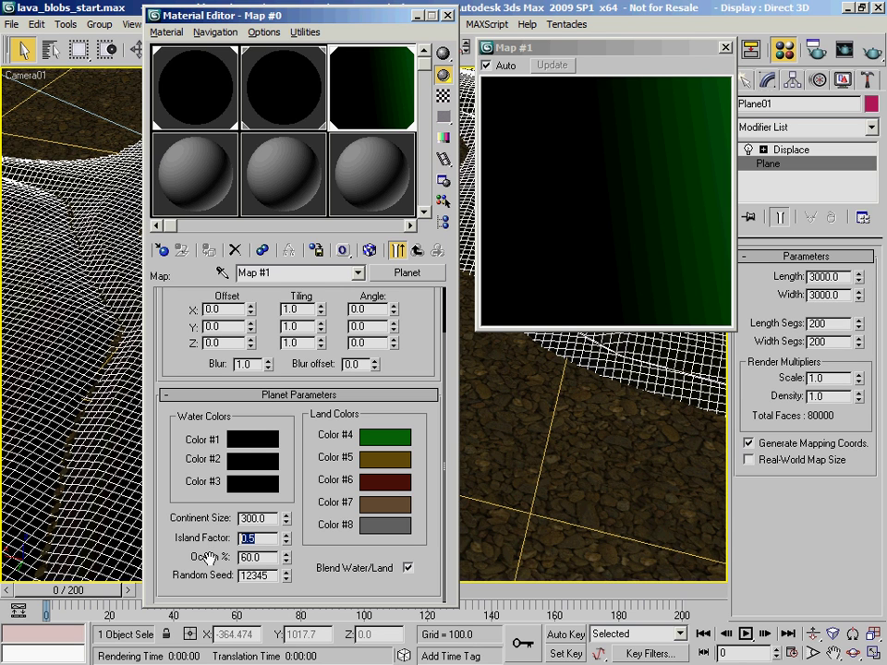
{"action": "left_click_drag", "start_coordinate": [258, 18], "coordinate": [358, 21]}
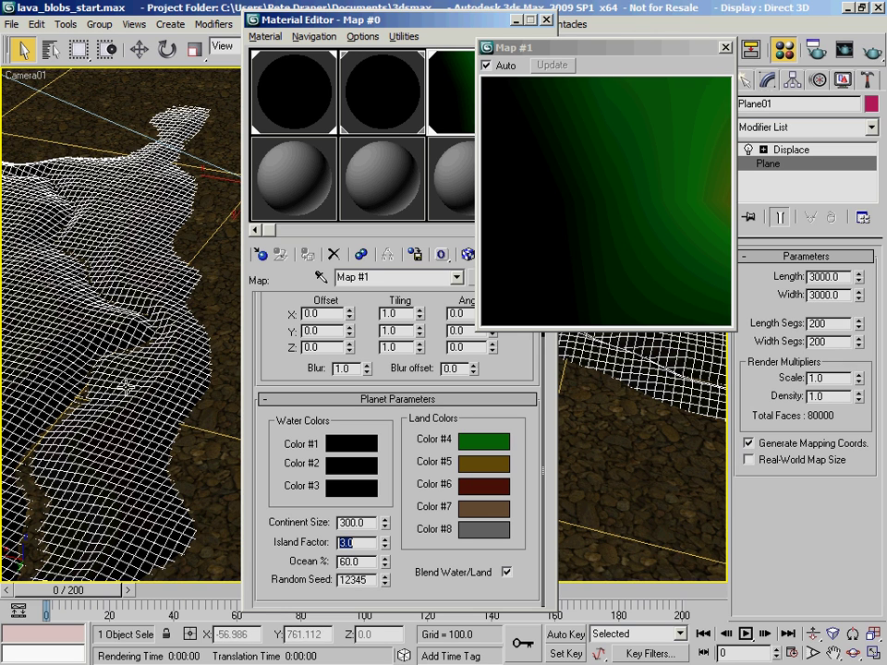
{"action": "key", "text": "Tab"}
{"action": "type", "text": "50"}
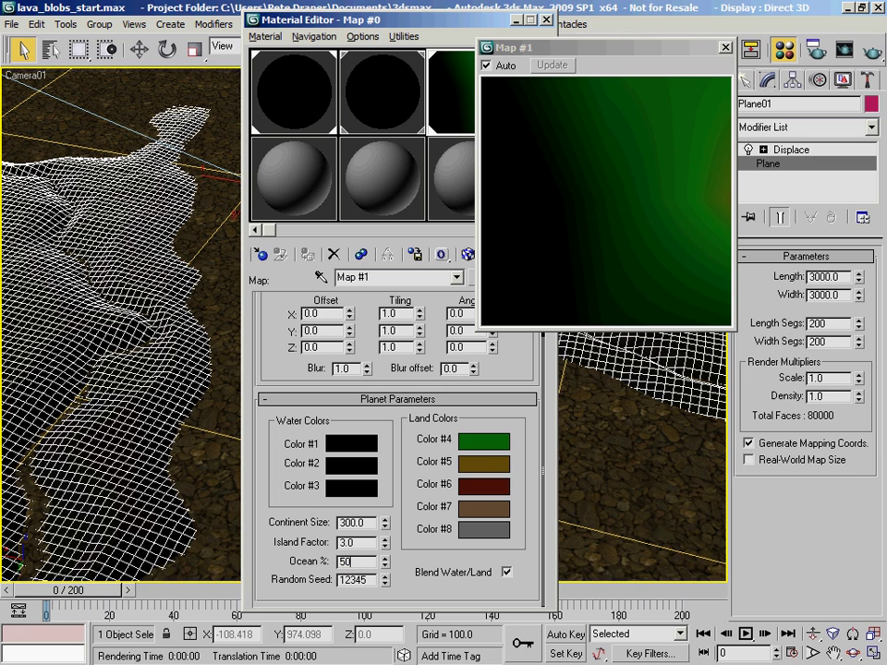
{"action": "key", "text": "Return"}
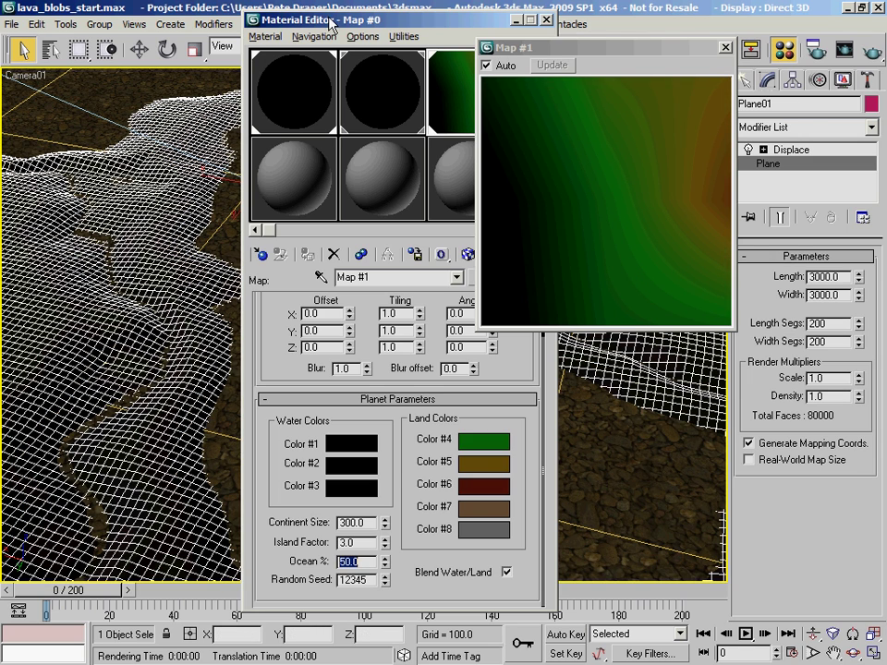
{"action": "left_click_drag", "start_coordinate": [255, 20], "coordinate": [470, 95]}
{"action": "left_click_drag", "start_coordinate": [543, 98], "coordinate": [565, 237]}
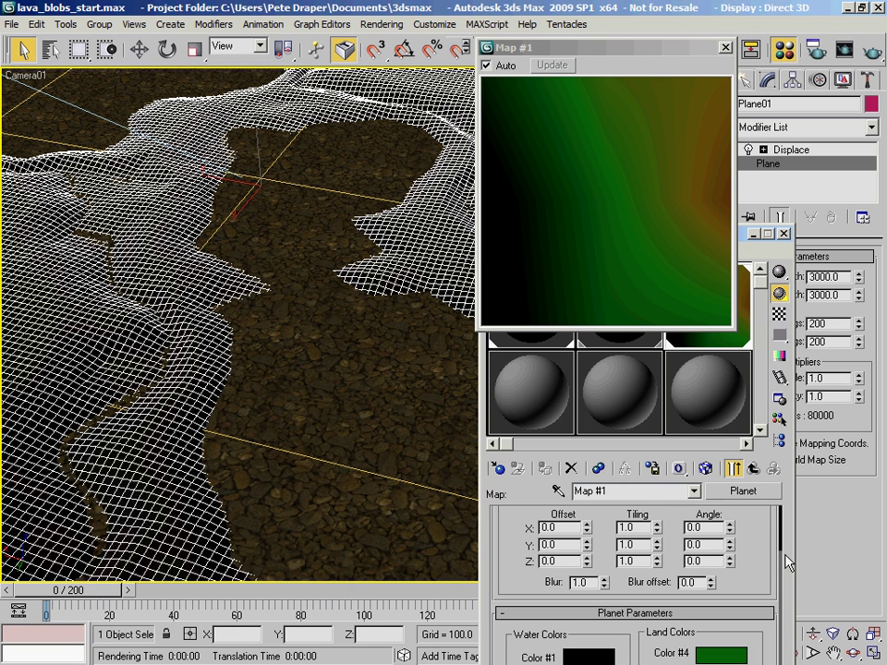
{"action": "left_click_drag", "start_coordinate": [746, 234], "coordinate": [395, 23]}
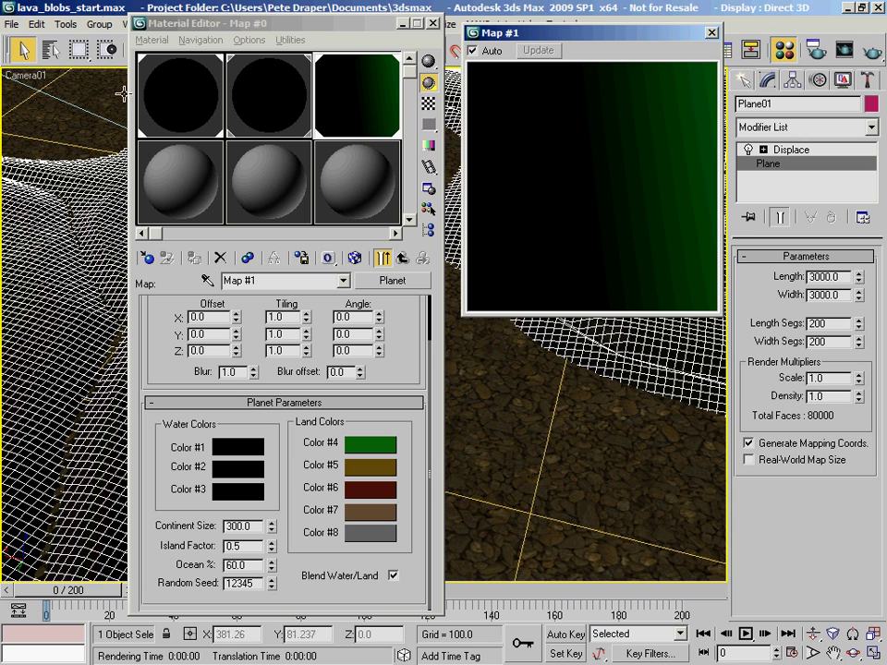
Step: Set the Planet map's Island Factor to 3 and Ocean % to 50, and check the displaced plane in the Camera01 view
{"action": "left_click", "coordinate": [189, 494]}
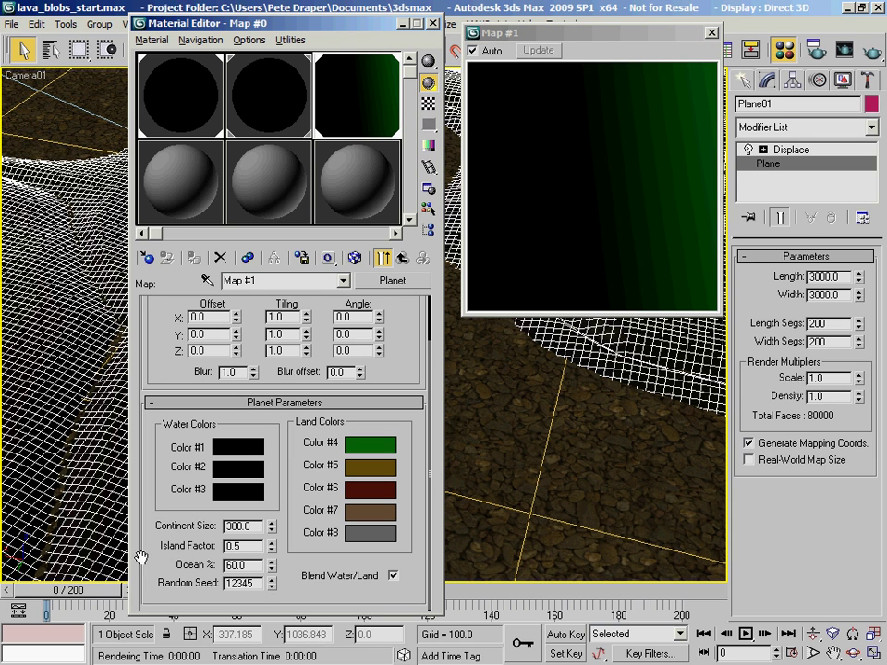
{"action": "double_click", "coordinate": [247, 546]}
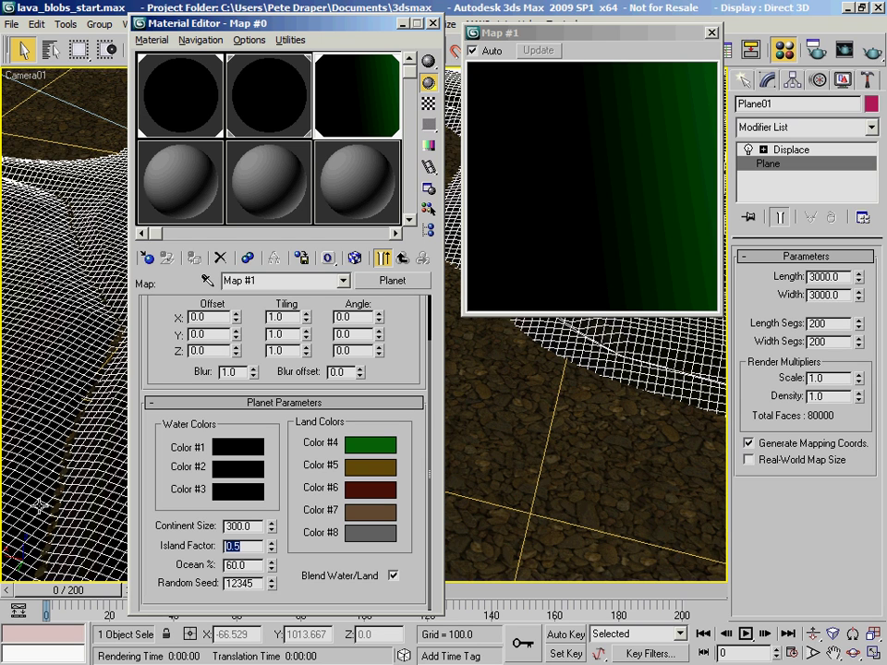
{"action": "type", "text": "3"}
{"action": "key", "text": "Return"}
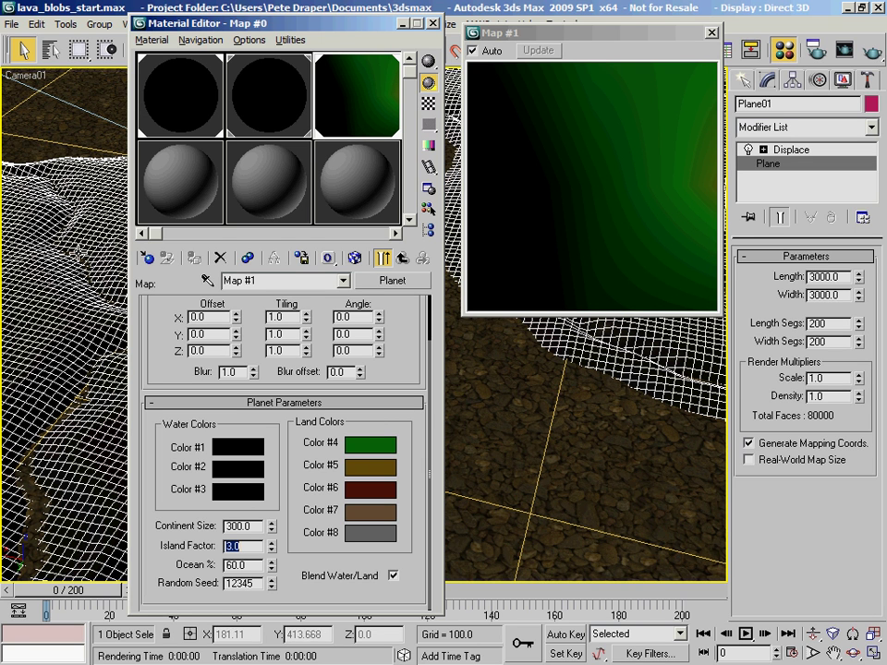
{"action": "double_click", "coordinate": [239, 568]}
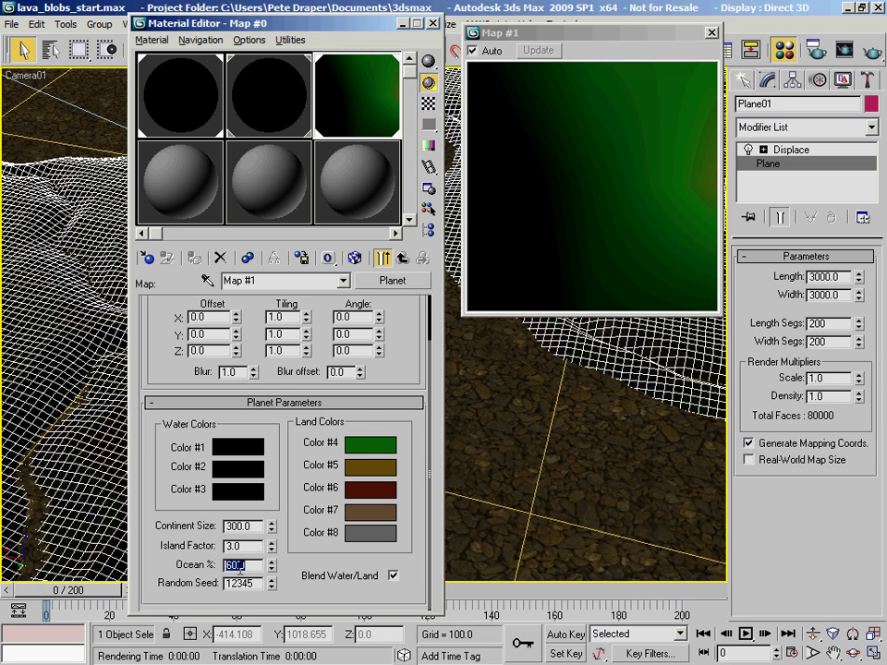
{"action": "type", "text": "50"}
{"action": "key", "text": "Return"}
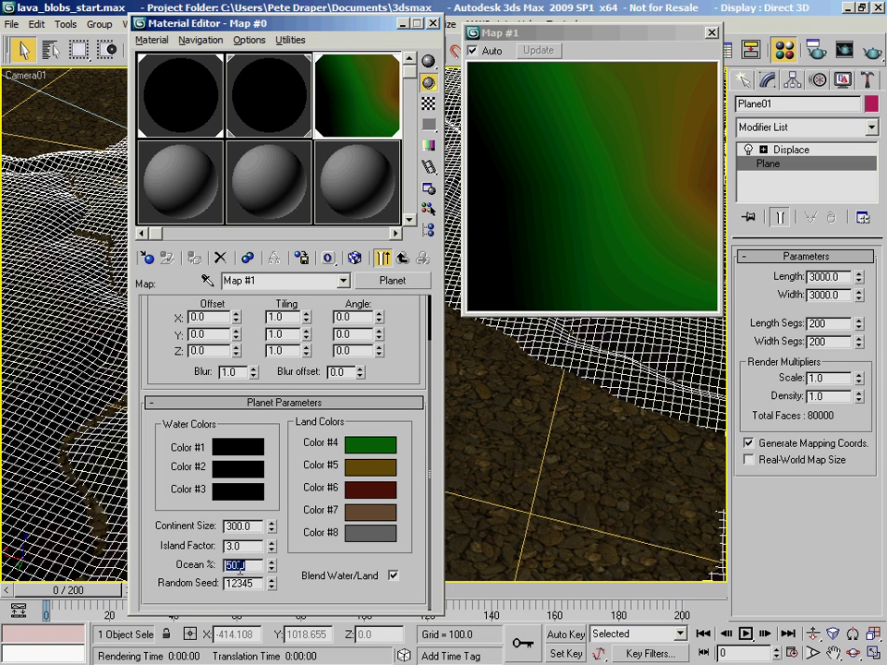
{"action": "left_click_drag", "start_coordinate": [280, 17], "coordinate": [335, 337]}
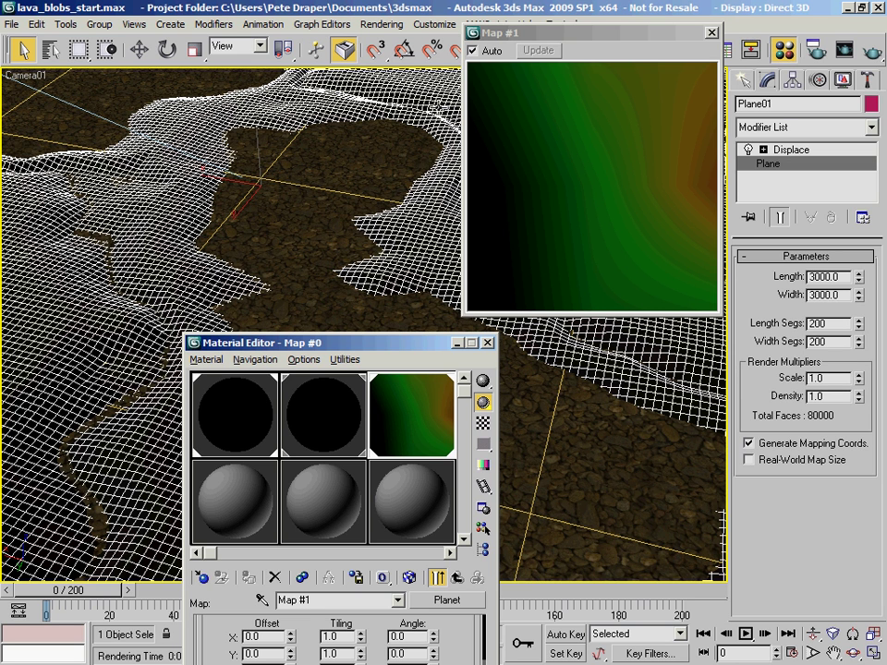
{"action": "left_click_drag", "start_coordinate": [346, 349], "coordinate": [238, 9]}
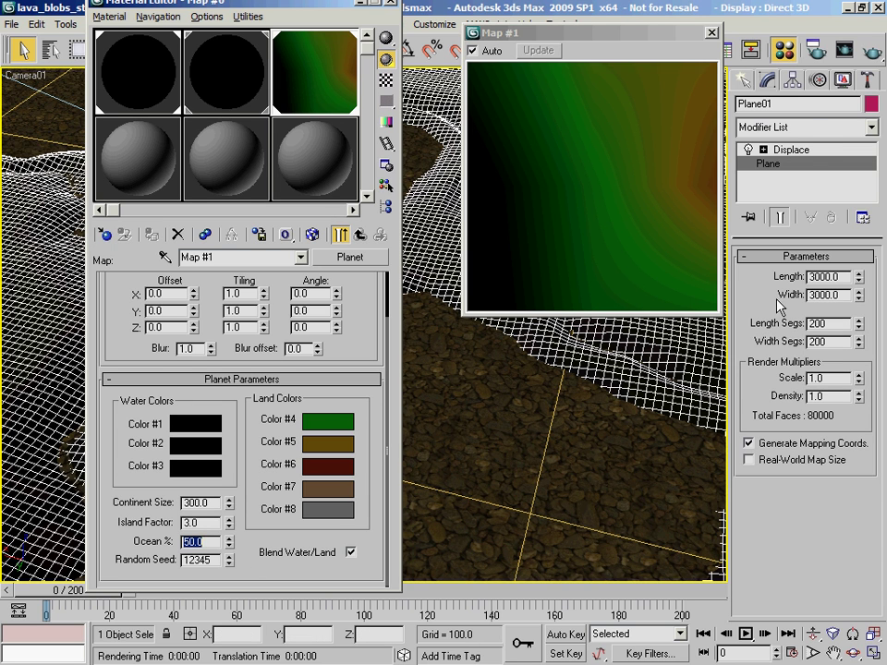
Step: Enable Luminance Center on the Displace modifier and check the plane's height in the Front view
{"action": "left_click", "coordinate": [812, 151]}
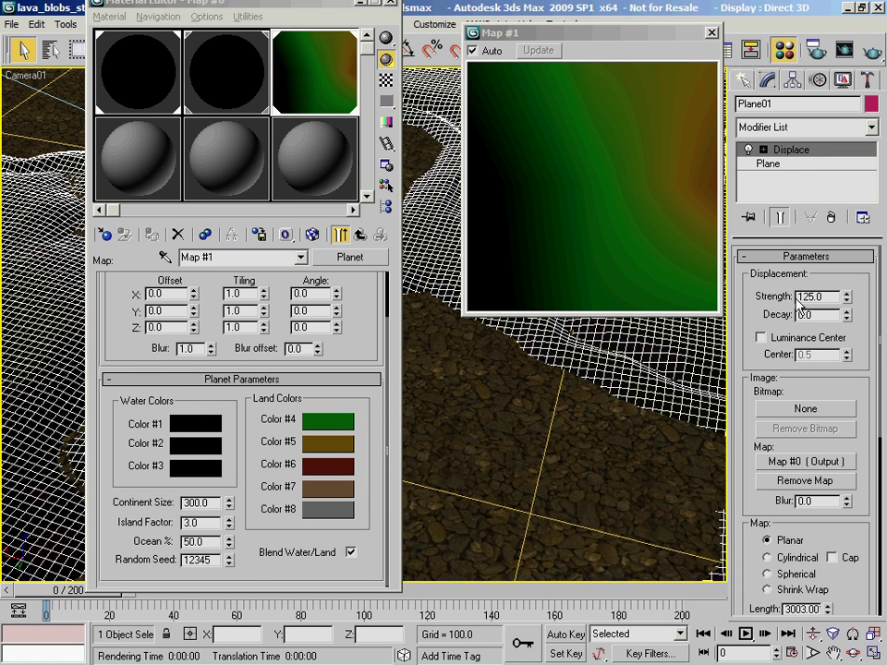
{"action": "left_click", "coordinate": [761, 338]}
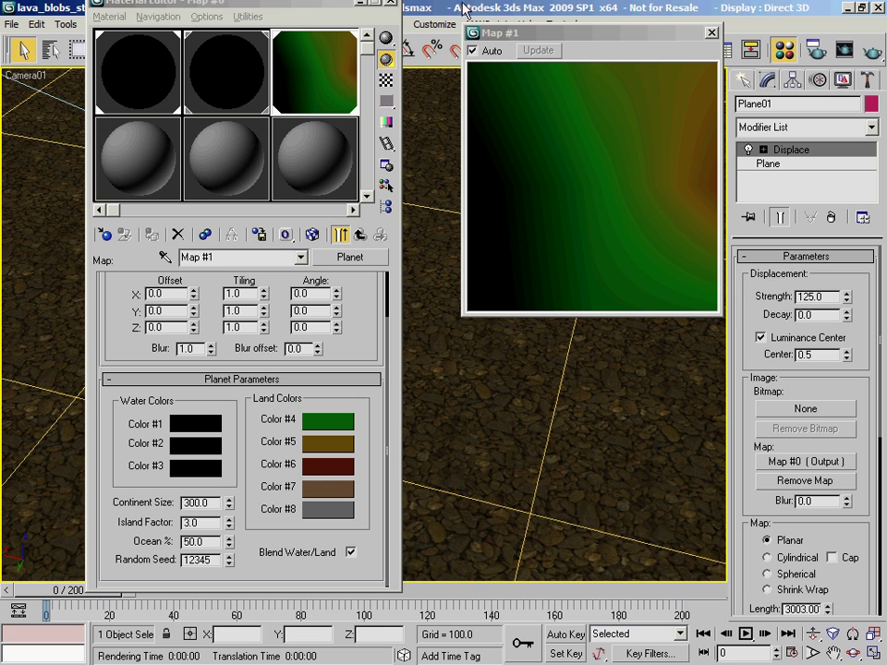
{"action": "key", "text": "f"}
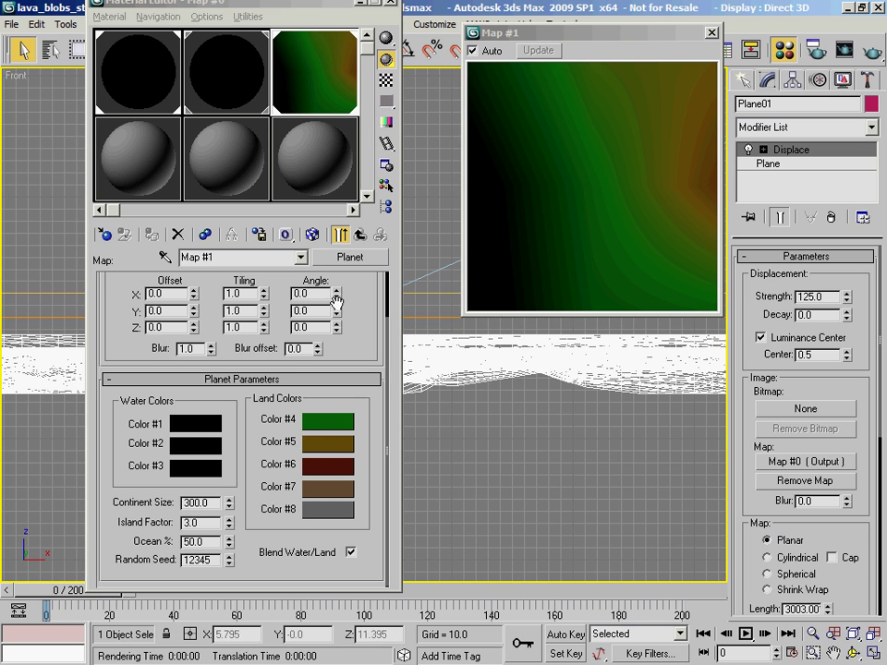
Step: Set the Planet map's land Color #4 to a neutral grey of 185, closing the Map #1 preview and showing the Camera01 view
{"action": "left_click_drag", "start_coordinate": [261, 7], "coordinate": [244, 17]}
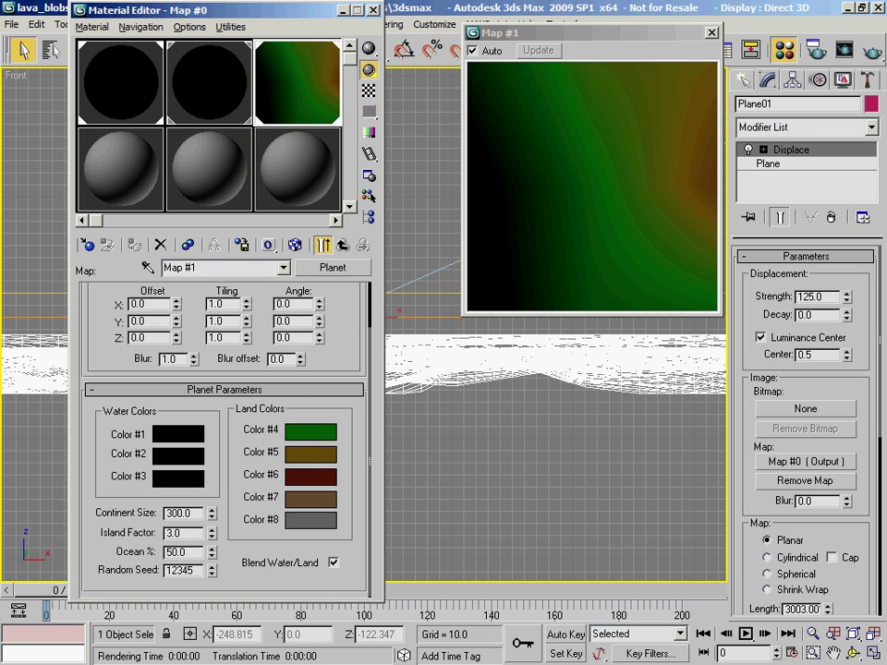
{"action": "left_click", "coordinate": [318, 430]}
{"action": "left_click_drag", "start_coordinate": [228, 20], "coordinate": [607, 336]}
{"action": "left_click_drag", "start_coordinate": [500, 439], "coordinate": [454, 490]}
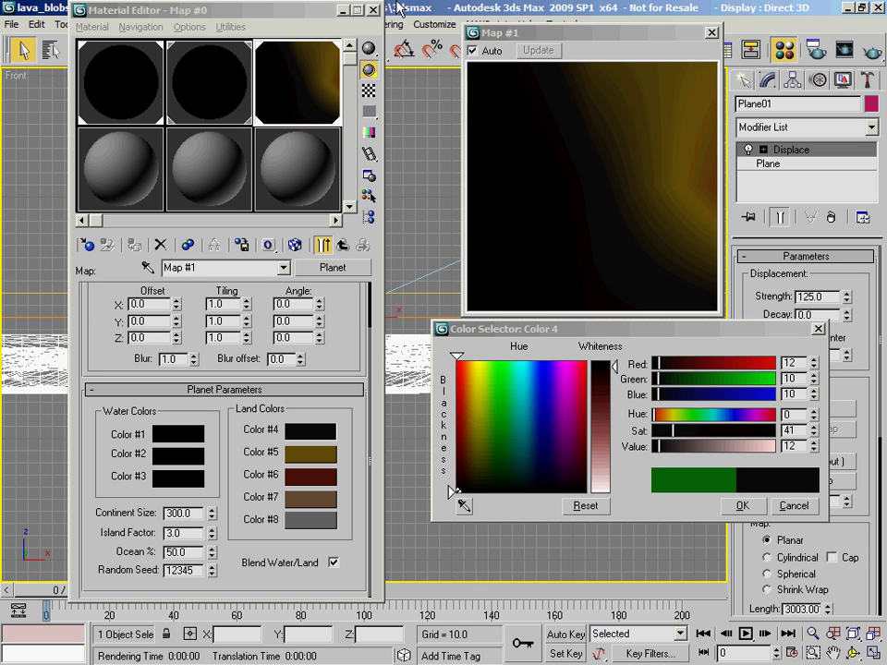
{"action": "key", "text": "c"}
{"action": "left_click_drag", "start_coordinate": [626, 33], "coordinate": [787, 23]}
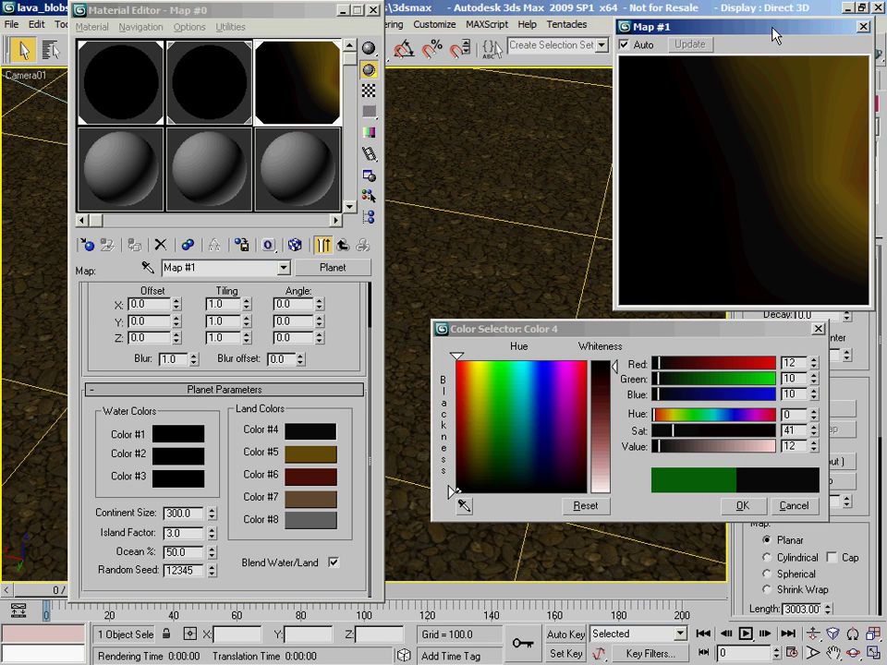
{"action": "left_click", "coordinate": [872, 22]}
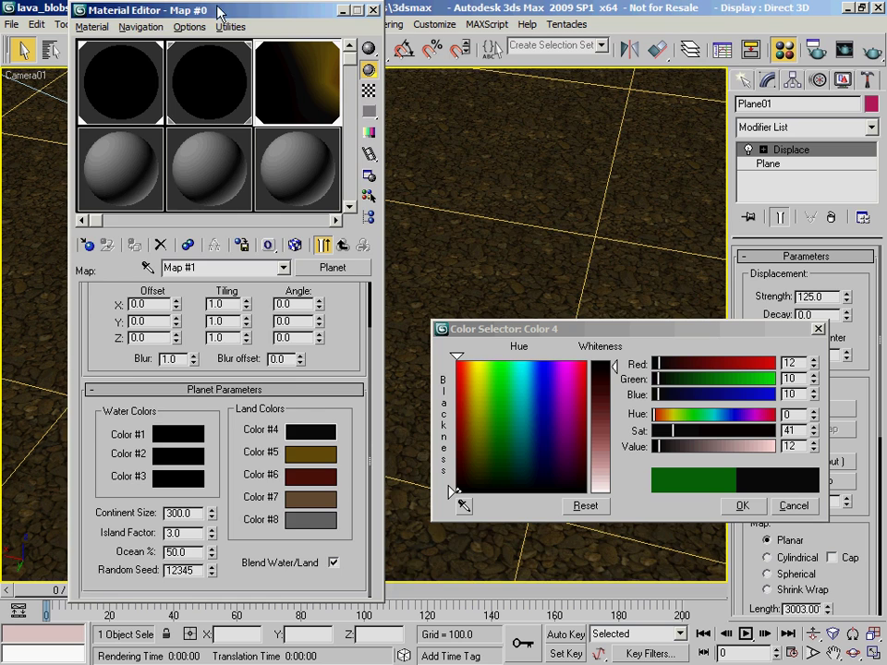
{"action": "left_click_drag", "start_coordinate": [220, 11], "coordinate": [581, 16]}
{"action": "left_click_drag", "start_coordinate": [670, 326], "coordinate": [560, 170]}
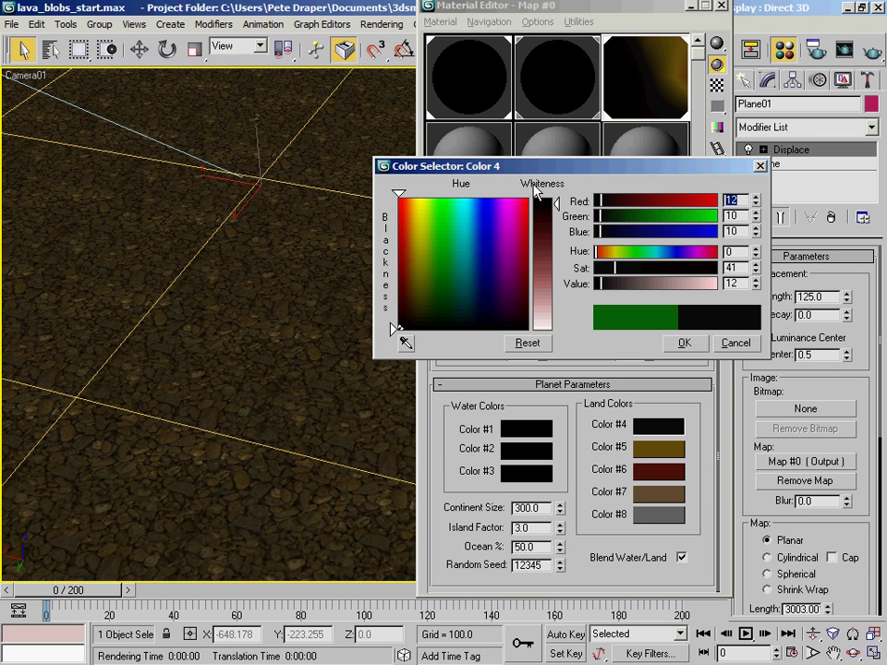
{"action": "left_click_drag", "start_coordinate": [610, 284], "coordinate": [684, 298]}
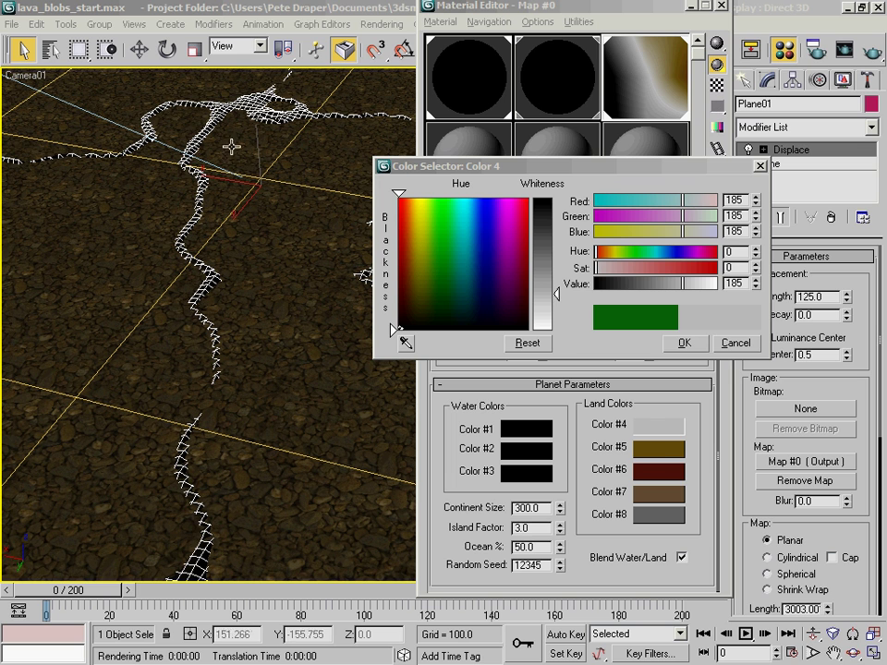
Step: Set the Planet map's land Color #5 to black and copy it to Colors #6, #7 and #8
{"action": "left_click", "coordinate": [673, 452]}
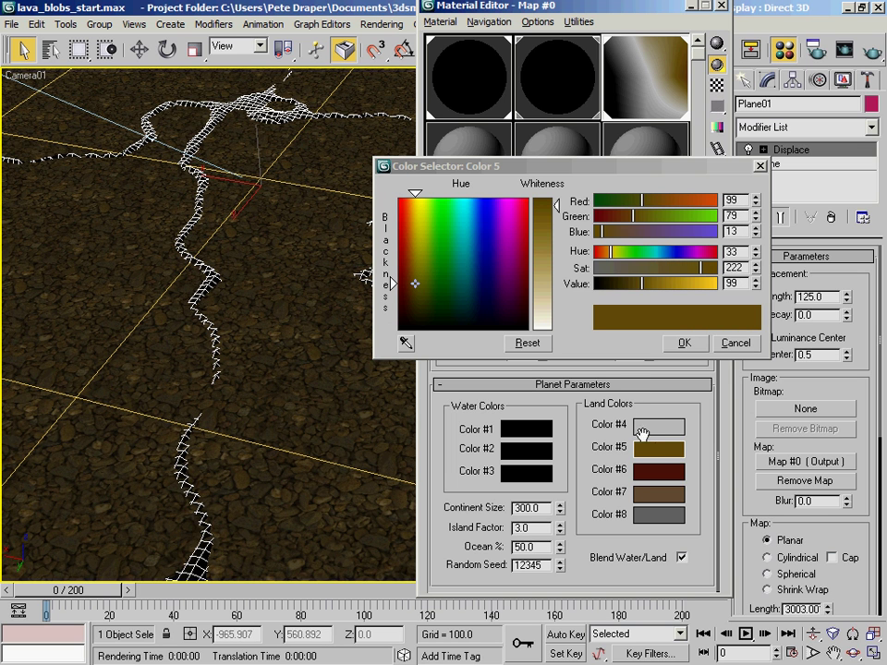
{"action": "left_click_drag", "start_coordinate": [636, 285], "coordinate": [562, 288]}
{"action": "left_click_drag", "start_coordinate": [650, 451], "coordinate": [675, 524]}
{"action": "left_click", "coordinate": [567, 304]}
{"action": "left_click", "coordinate": [568, 305]}
{"action": "left_click", "coordinate": [569, 305]}
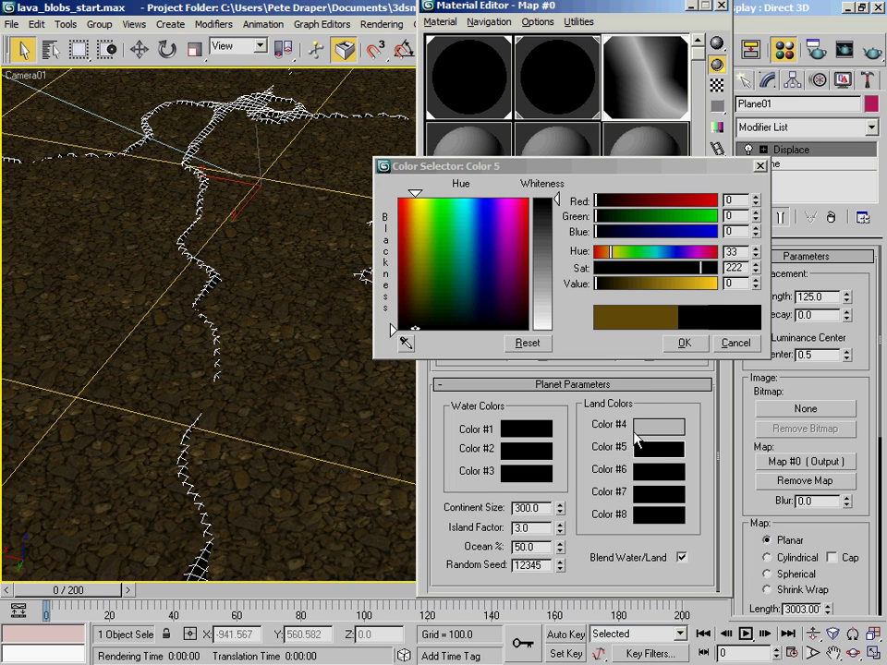
{"action": "left_click", "coordinate": [273, 9]}
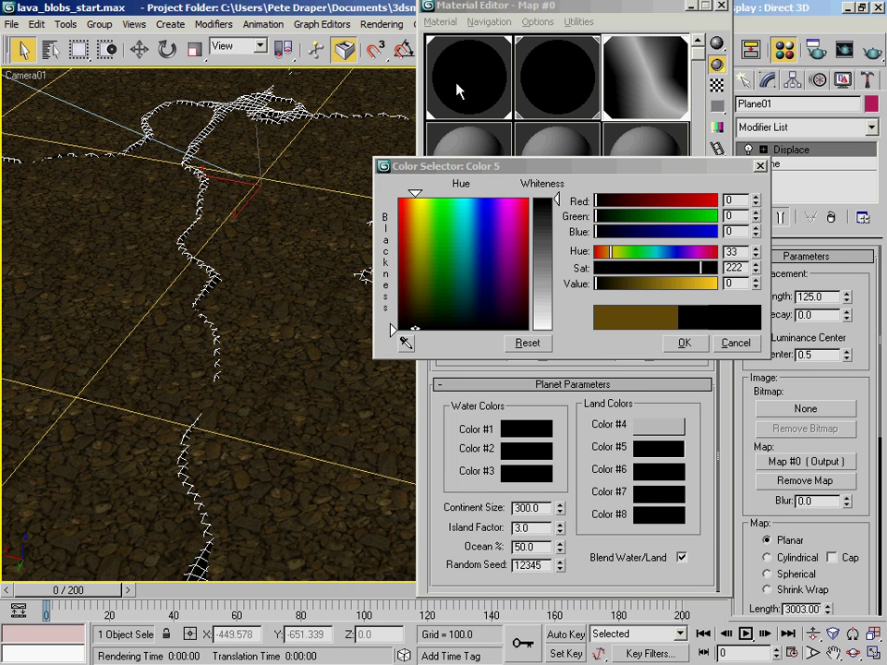
Step: Set the Planet map's land Color #5 to a neutral grey of 150
{"action": "left_click", "coordinate": [665, 453]}
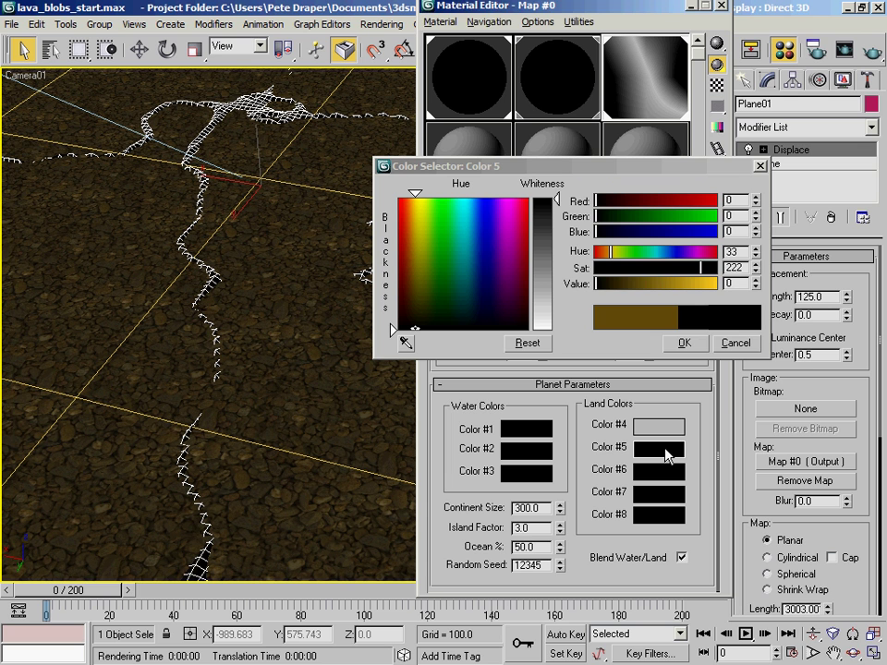
{"action": "left_click_drag", "start_coordinate": [545, 199], "coordinate": [545, 281]}
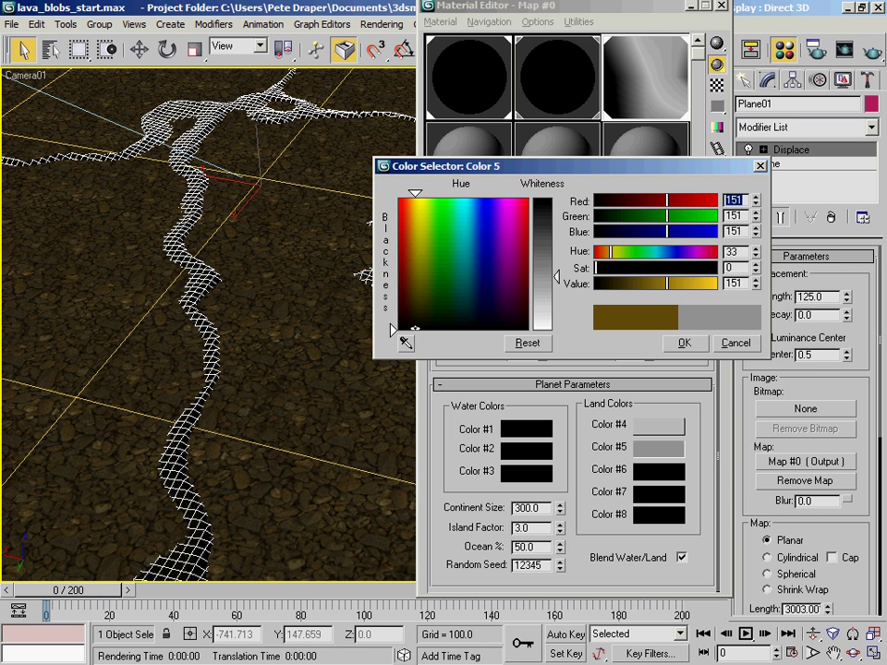
{"action": "left_click", "coordinate": [754, 280]}
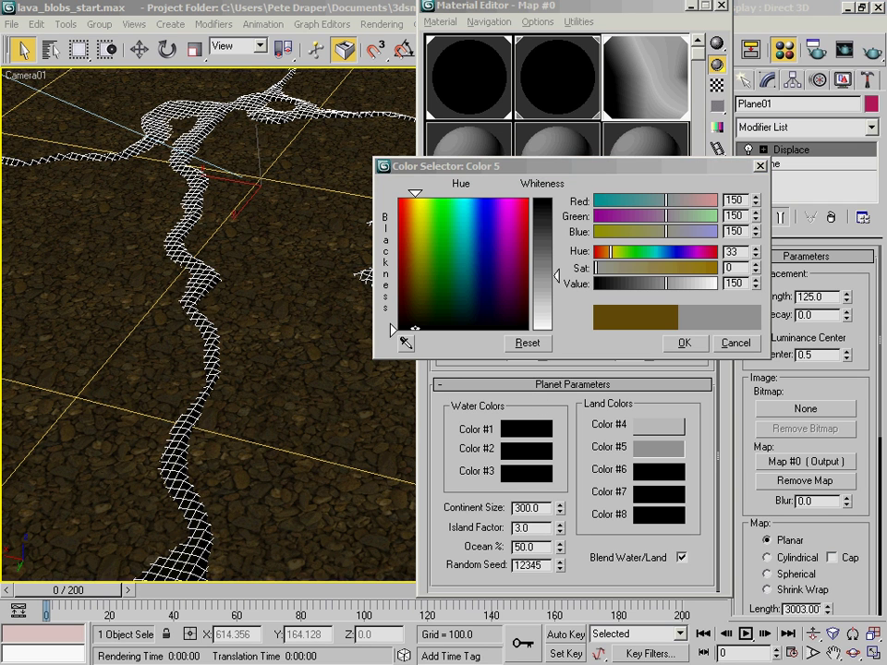
Step: Set the Planet map's land Color #6 to a light grey of 235 and copy Color #5's grey to Color #7
{"action": "left_click", "coordinate": [653, 477]}
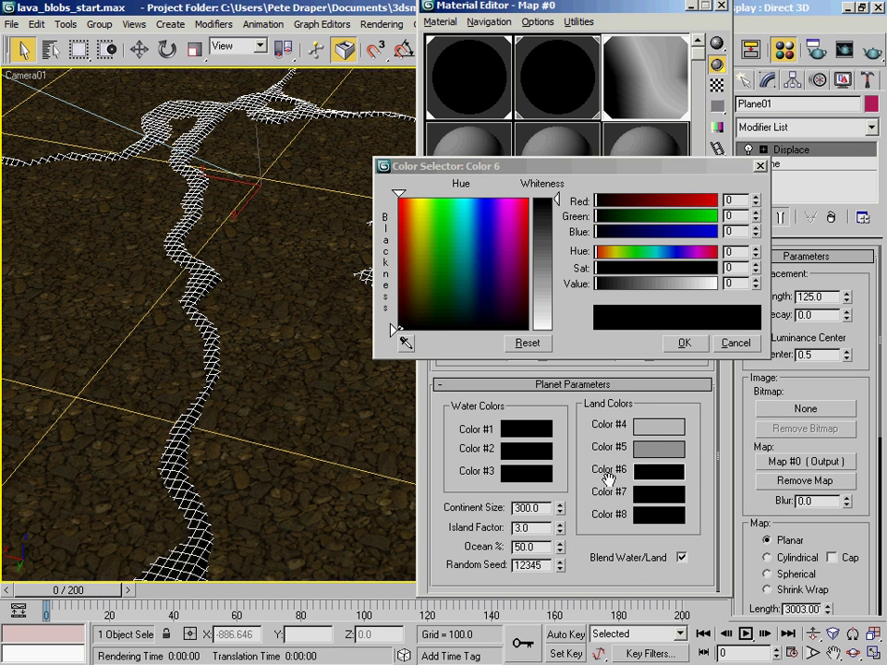
{"action": "left_click_drag", "start_coordinate": [629, 286], "coordinate": [705, 283]}
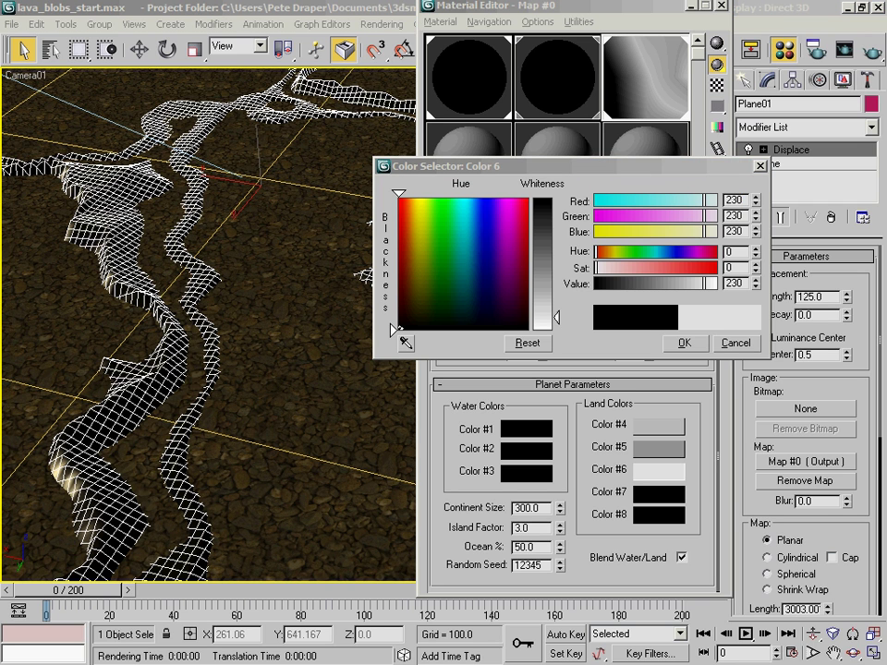
{"action": "left_click_drag", "start_coordinate": [669, 467], "coordinate": [673, 499]}
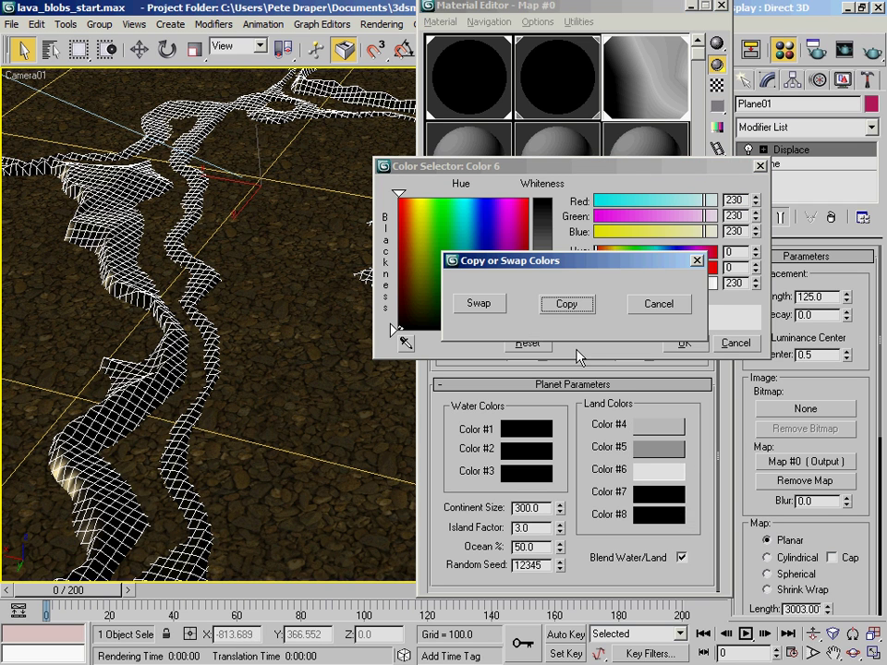
{"action": "left_click", "coordinate": [567, 303]}
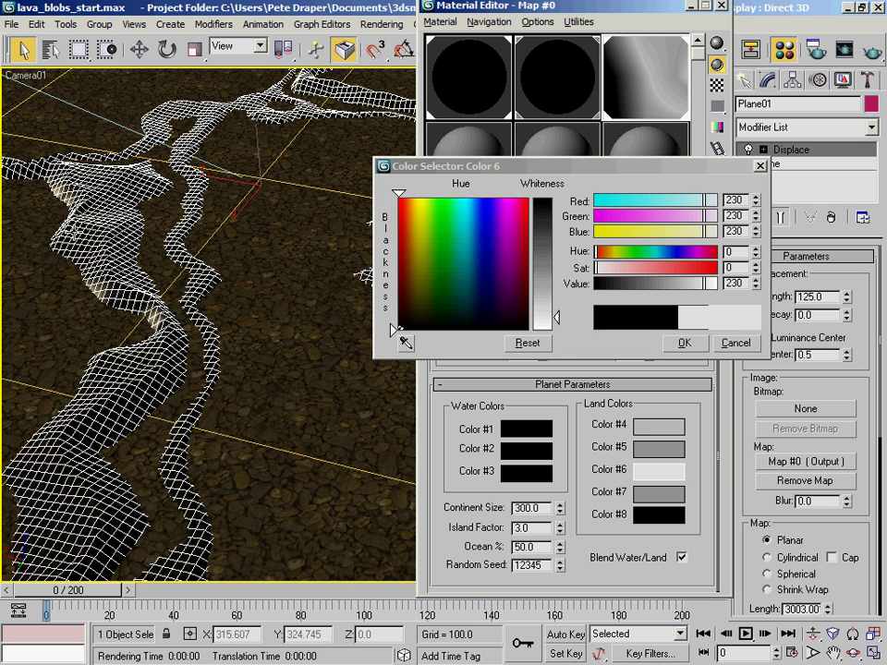
{"action": "left_click_drag", "start_coordinate": [756, 290], "coordinate": [756, 288]}
{"action": "left_click", "coordinate": [757, 290]}
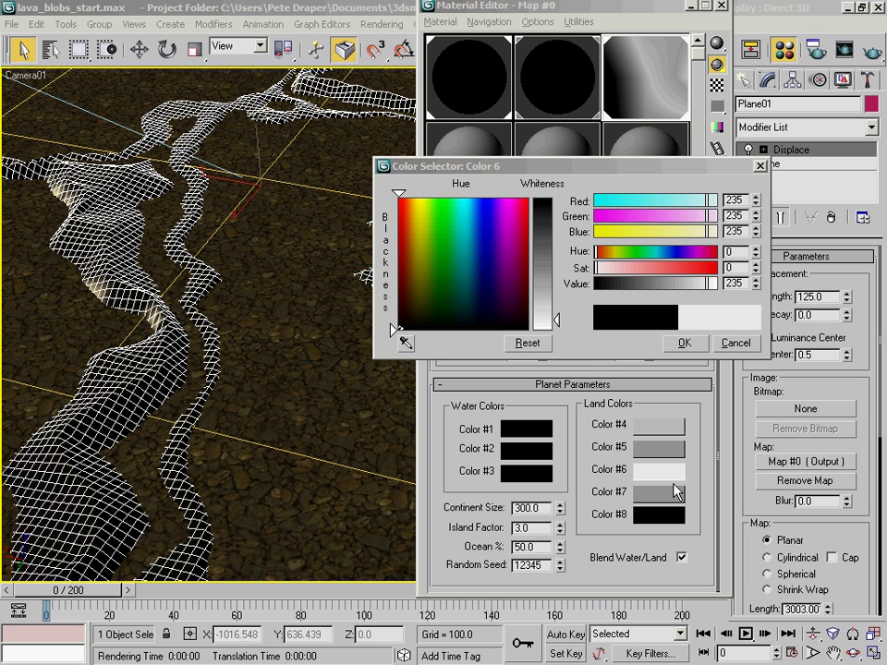
Step: Set land Color #8 to a near-white 243 and check the displaced plane in the Perspective and Camera01 views
{"action": "left_click", "coordinate": [665, 519]}
{"action": "left_click_drag", "start_coordinate": [755, 283], "coordinate": [755, 239]}
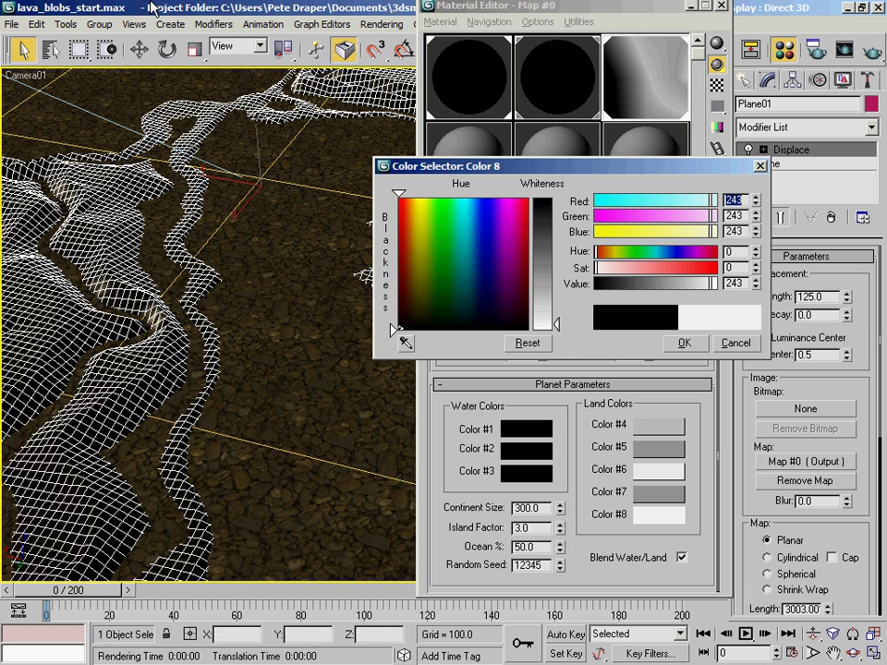
{"action": "key", "text": "p"}
{"action": "middle_click_drag", "start_coordinate": [158, 204], "coordinate": [263, 278], "text": "alt"}
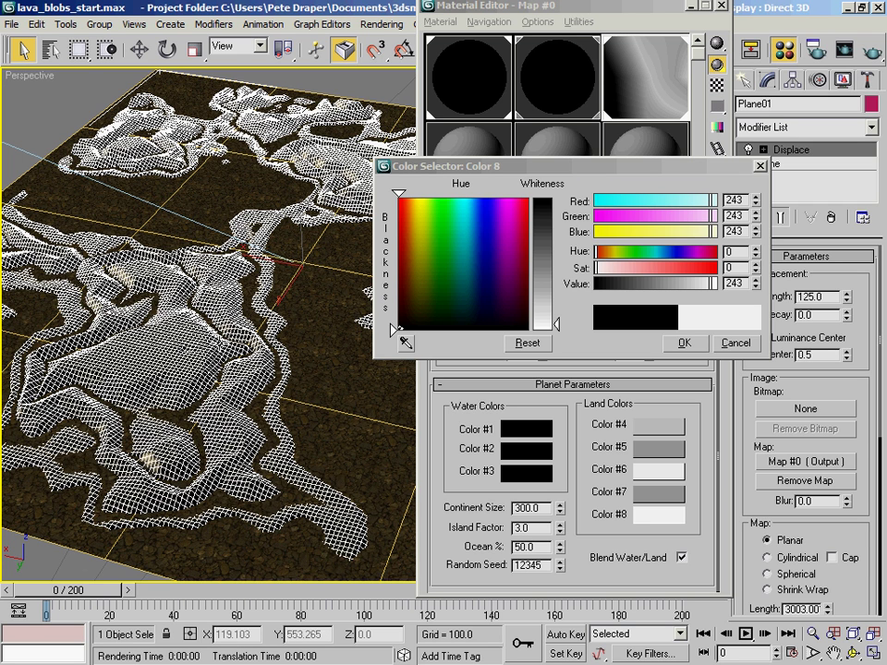
{"action": "left_click_drag", "start_coordinate": [574, 166], "coordinate": [516, 260]}
{"action": "key", "text": "c"}
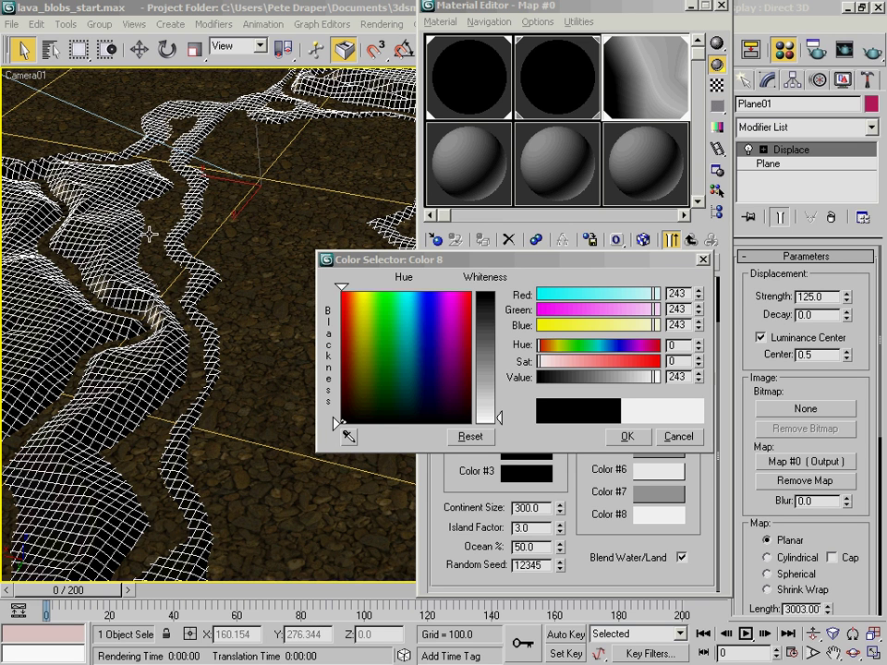
Step: Set the base plane's length and width segments to 500 each and turn off the wireframe overlay in the Camera01 view
{"action": "left_click", "coordinate": [800, 164]}
{"action": "double_click", "coordinate": [832, 326]}
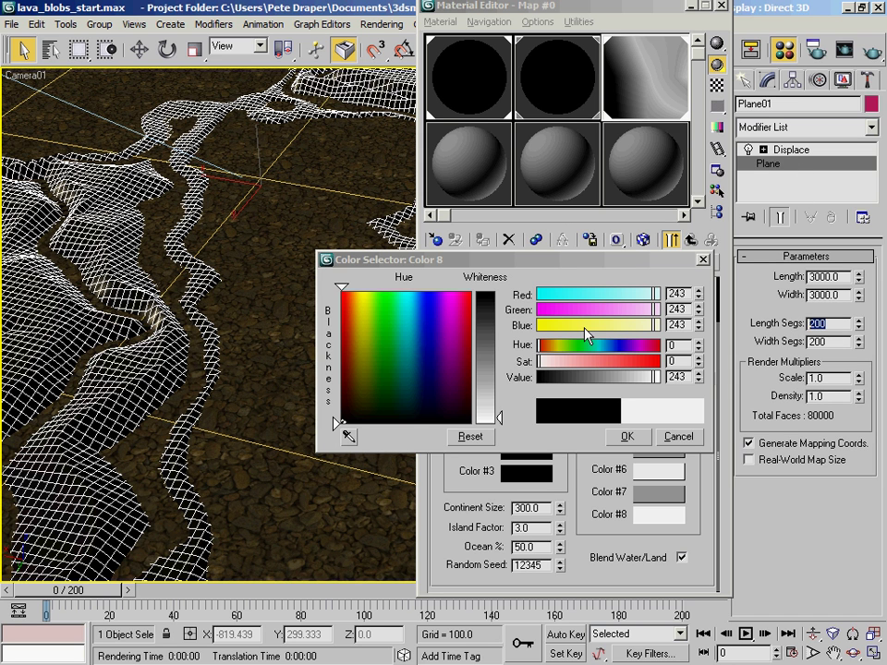
{"action": "type", "text": "500"}
{"action": "key", "text": "Tab"}
{"action": "type", "text": "500"}
{"action": "key", "text": "Return"}
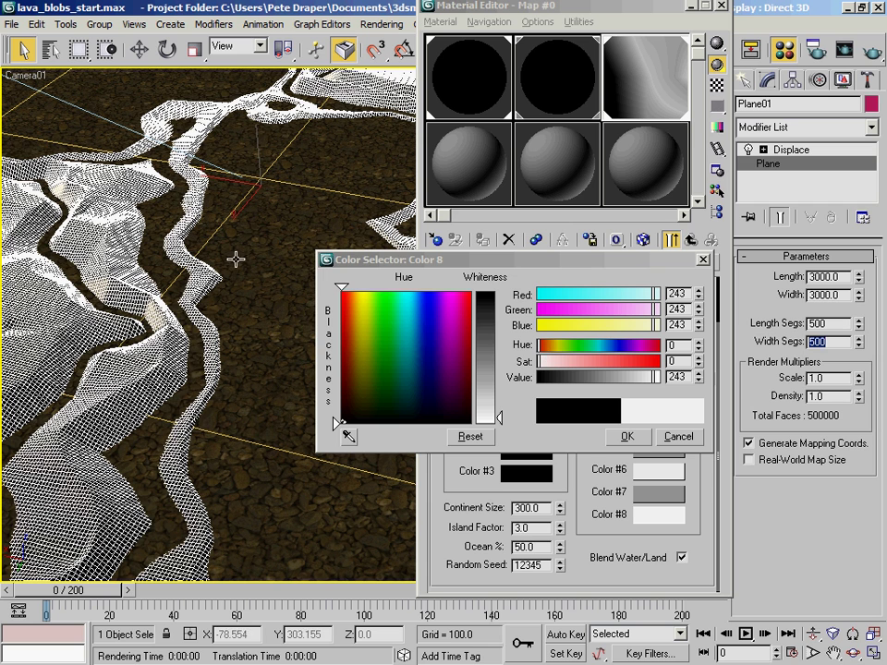
{"action": "right_click", "coordinate": [263, 198]}
{"action": "key", "text": "F4"}
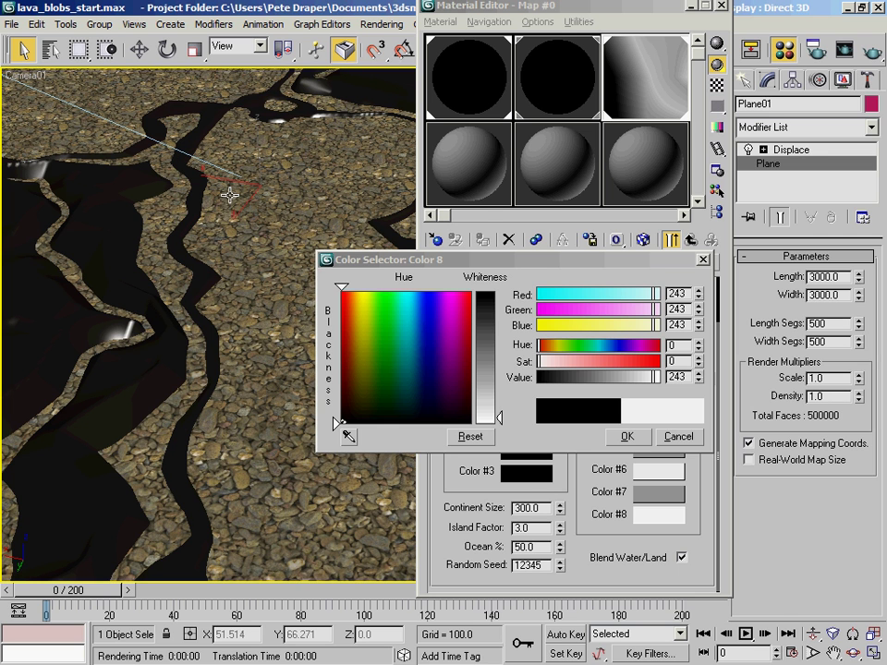
Step: Add a Push modifier above Displace with a Push Value of 80 and turn the wireframe overlay back on
{"action": "left_click", "coordinate": [811, 152]}
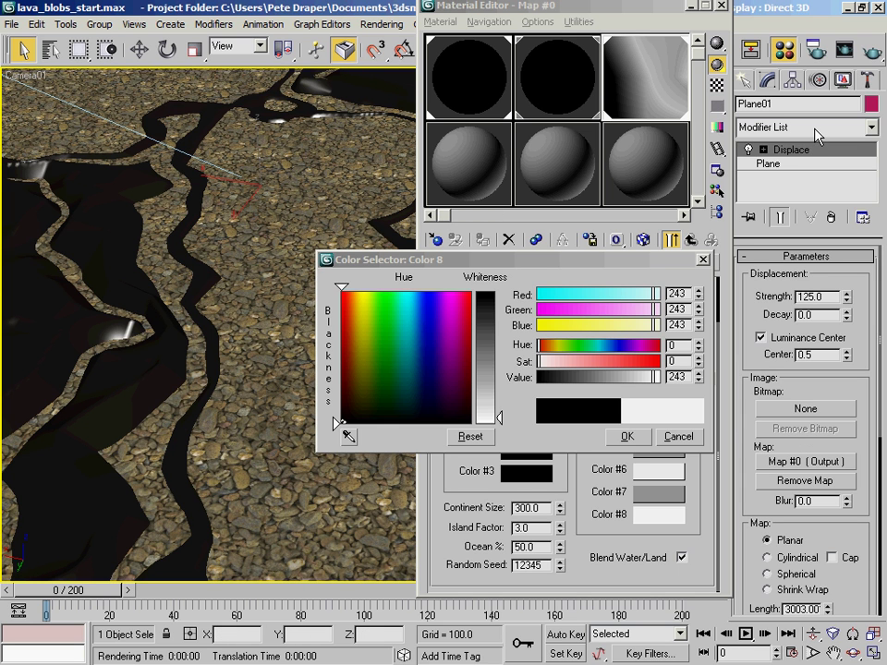
{"action": "left_click", "coordinate": [813, 128]}
{"action": "left_click", "coordinate": [870, 127]}
{"action": "left_click", "coordinate": [870, 126]}
{"action": "scroll", "coordinate": [876, 264], "scroll_direction": "down", "scroll_amount": 4}
{"action": "scroll", "coordinate": [876, 264], "scroll_direction": "down", "scroll_amount": 8}
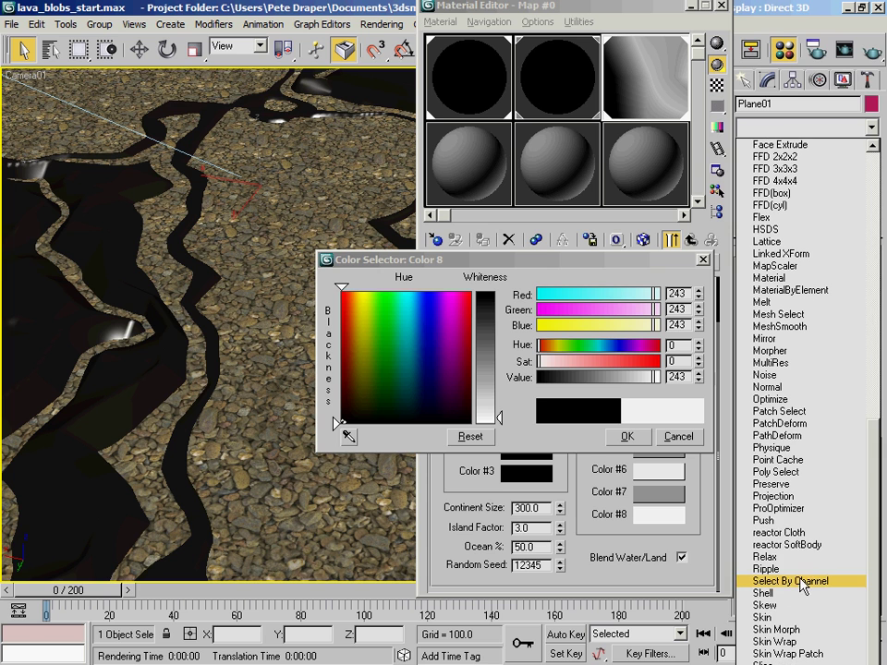
{"action": "left_click", "coordinate": [765, 521]}
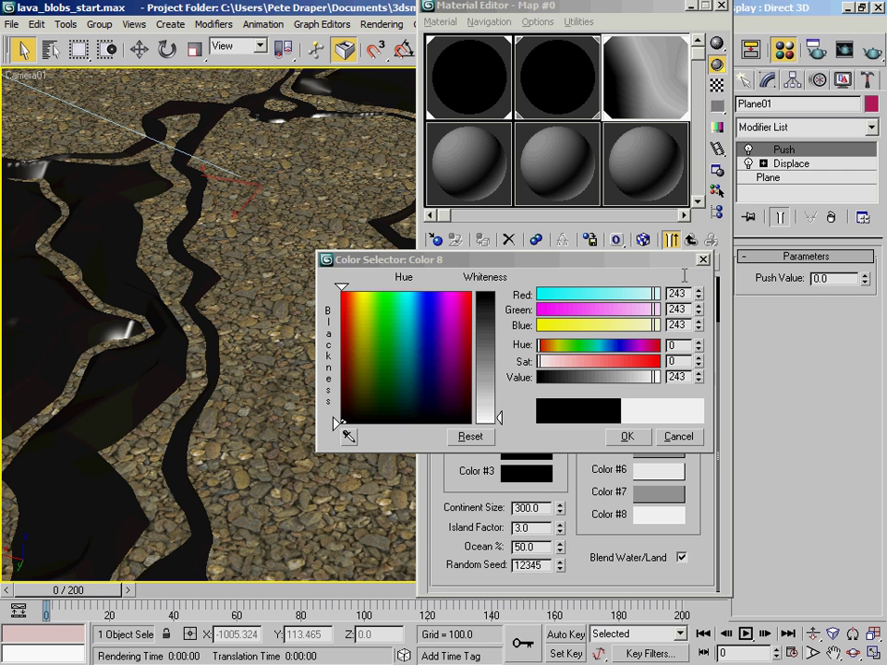
{"action": "type", "text": "100"}
{"action": "key", "text": "Return"}
{"action": "type", "text": "80"}
{"action": "key", "text": "Return"}
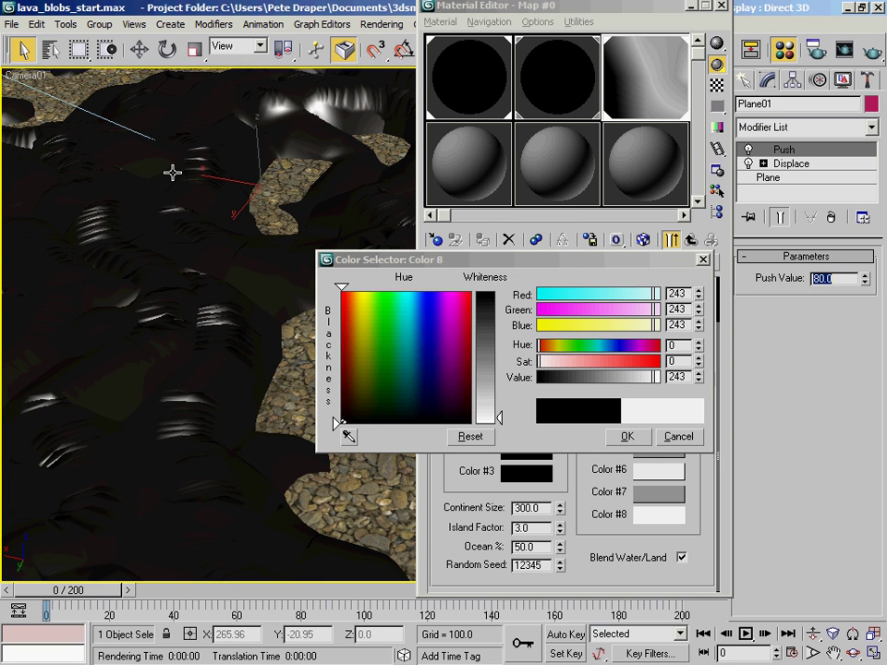
{"action": "right_click", "coordinate": [119, 243]}
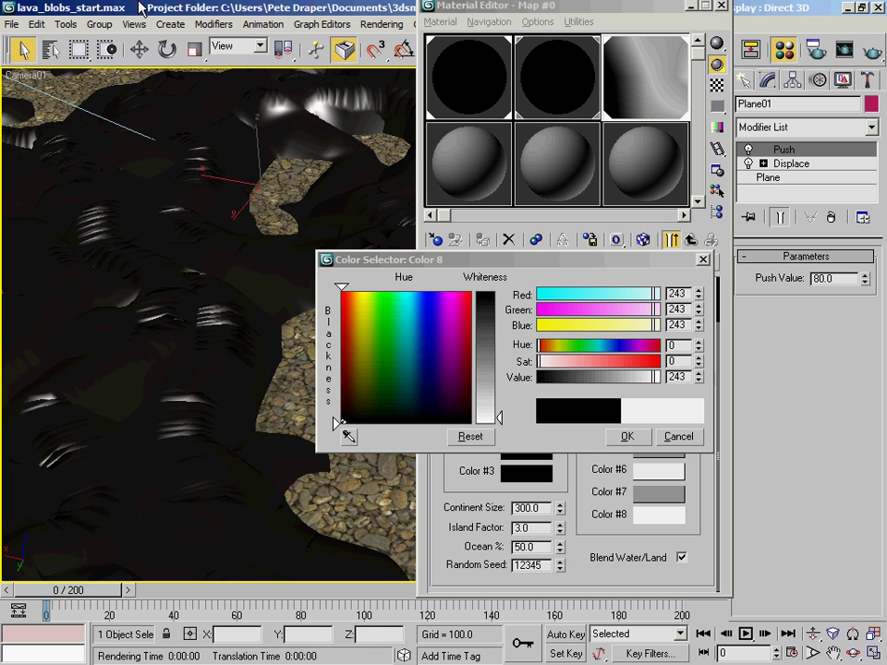
{"action": "key", "text": "F4"}
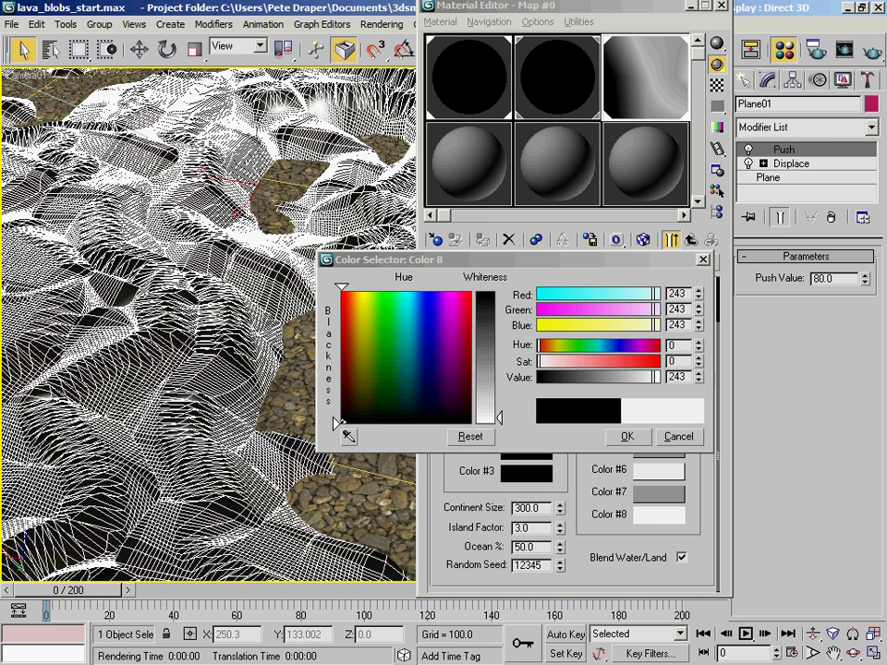
Step: Add a Relax modifier above Push and disable Keep Boundary Pts Fixed
{"action": "left_click", "coordinate": [869, 128]}
{"action": "left_click", "coordinate": [868, 130]}
{"action": "left_click", "coordinate": [870, 129]}
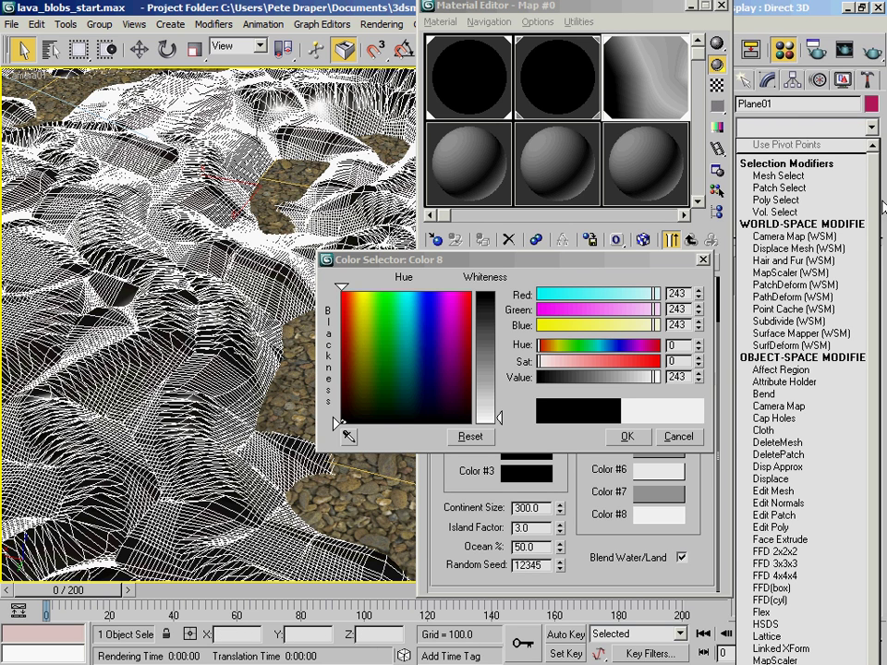
{"action": "scroll", "coordinate": [877, 257], "scroll_direction": "down", "scroll_amount": 11}
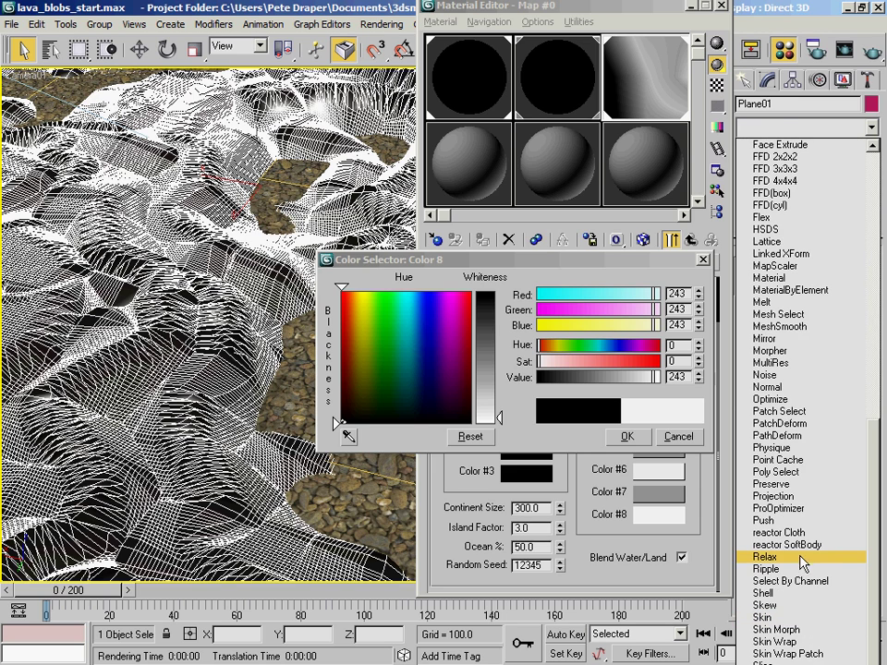
{"action": "left_click", "coordinate": [765, 557]}
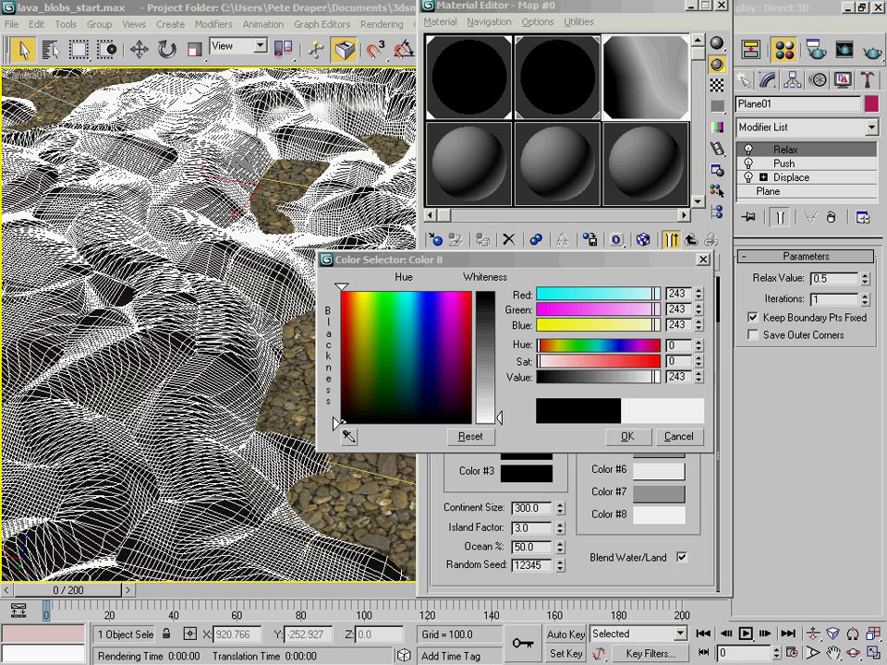
{"action": "left_click", "coordinate": [797, 319]}
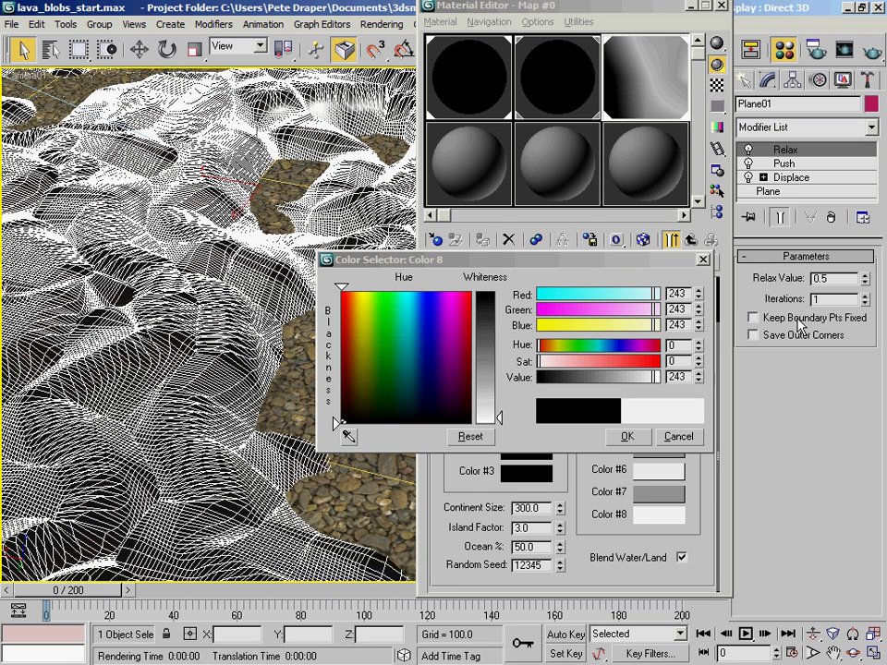
Step: Set the Relax modifier's Relax Value to 1.0 and raise its Iterations to 21
{"action": "double_click", "coordinate": [837, 277]}
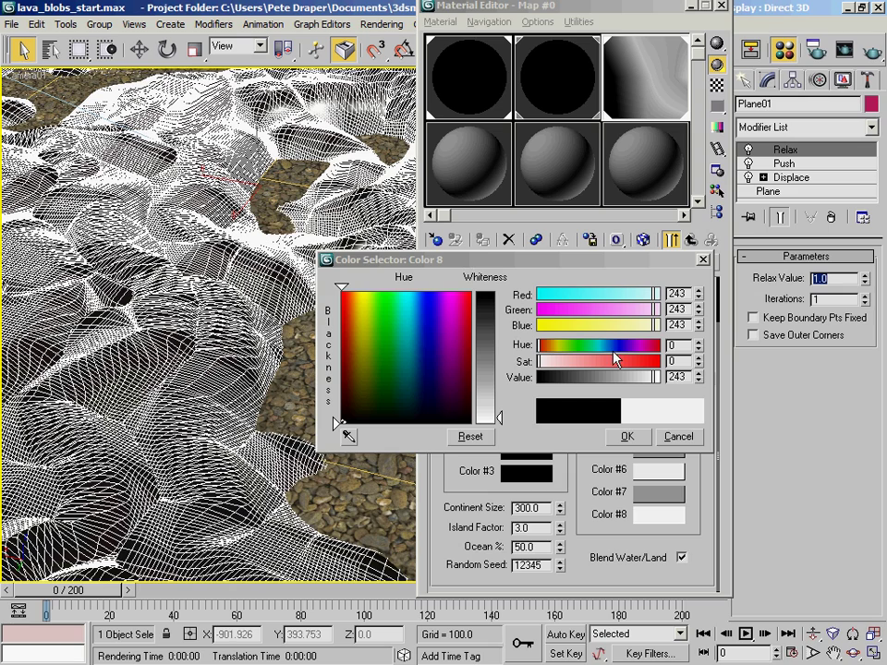
{"action": "left_click", "coordinate": [865, 303]}
{"action": "left_click_drag", "start_coordinate": [865, 300], "coordinate": [198, 229]}
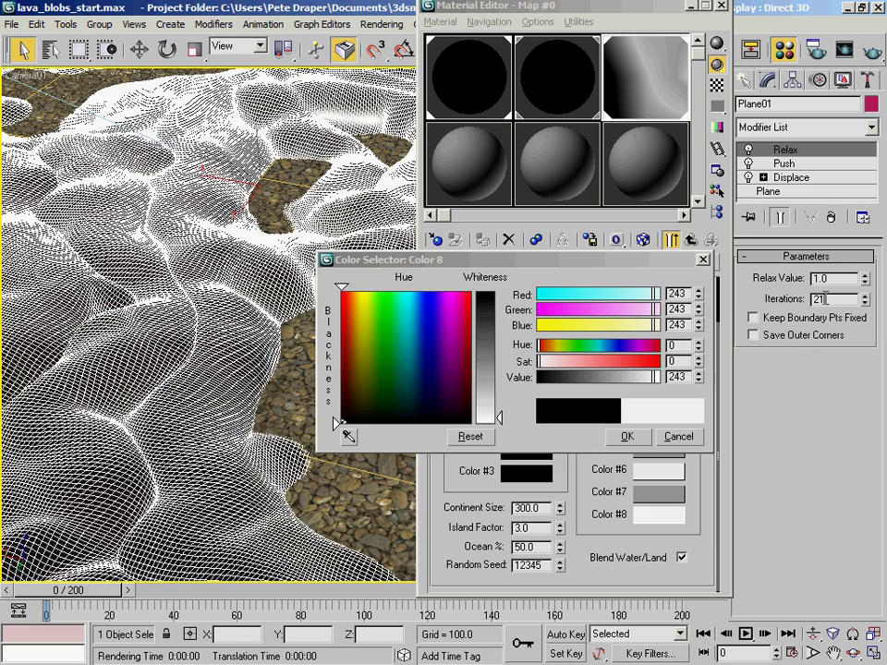
Step: Set the Relax modifier's Iterations to 20 and inspect the lava surface from a Perspective view without the wireframe overlay
{"action": "left_click", "coordinate": [865, 303]}
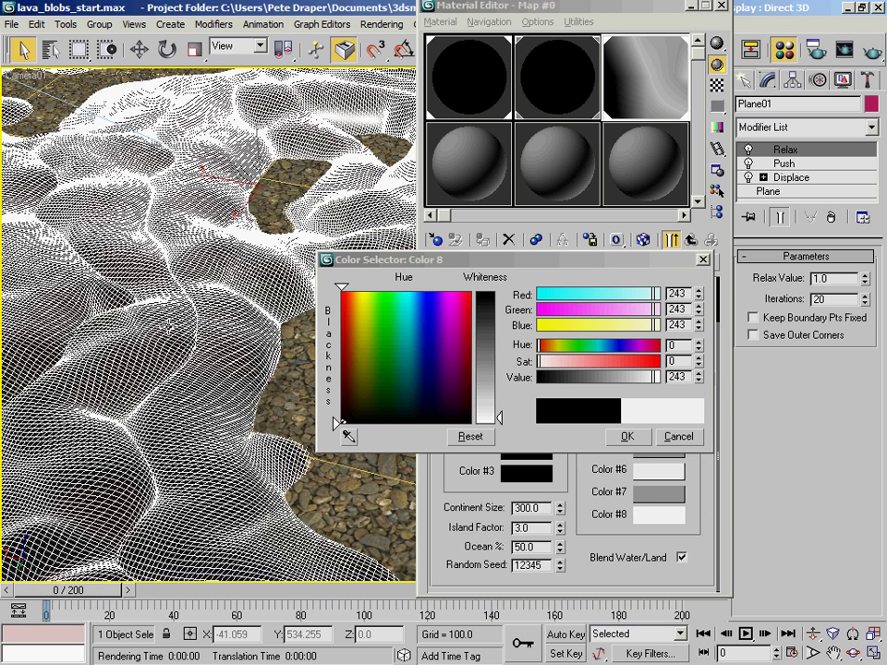
{"action": "key", "text": "F3"}
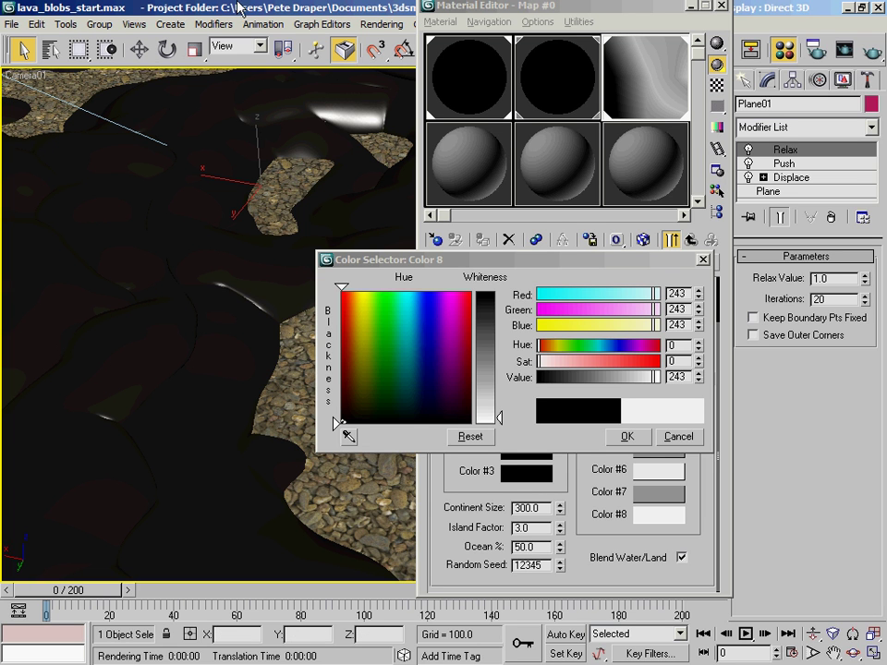
{"action": "key", "text": "p"}
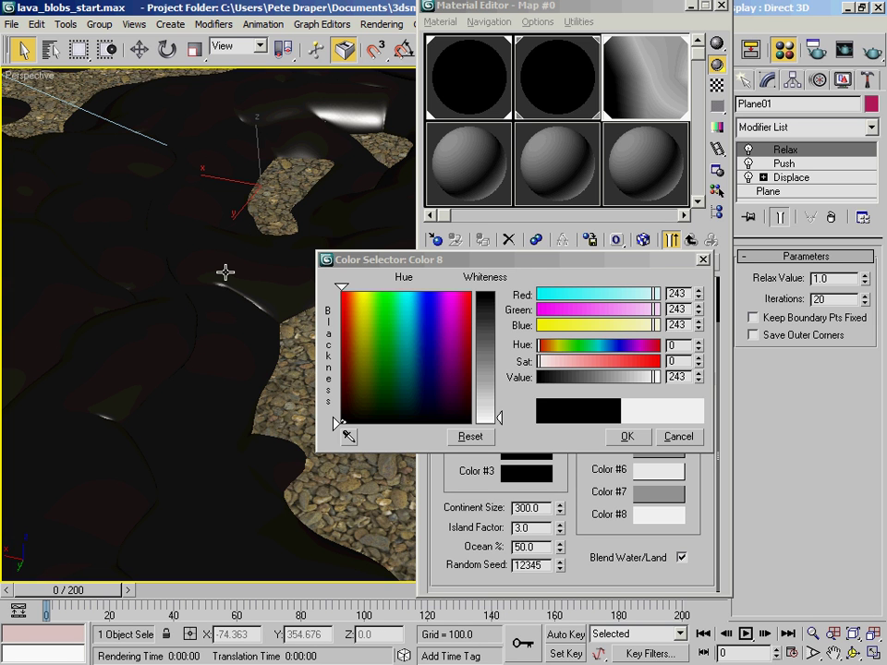
{"action": "middle_click_drag", "start_coordinate": [226, 330], "coordinate": [273, 304], "text": "alt"}
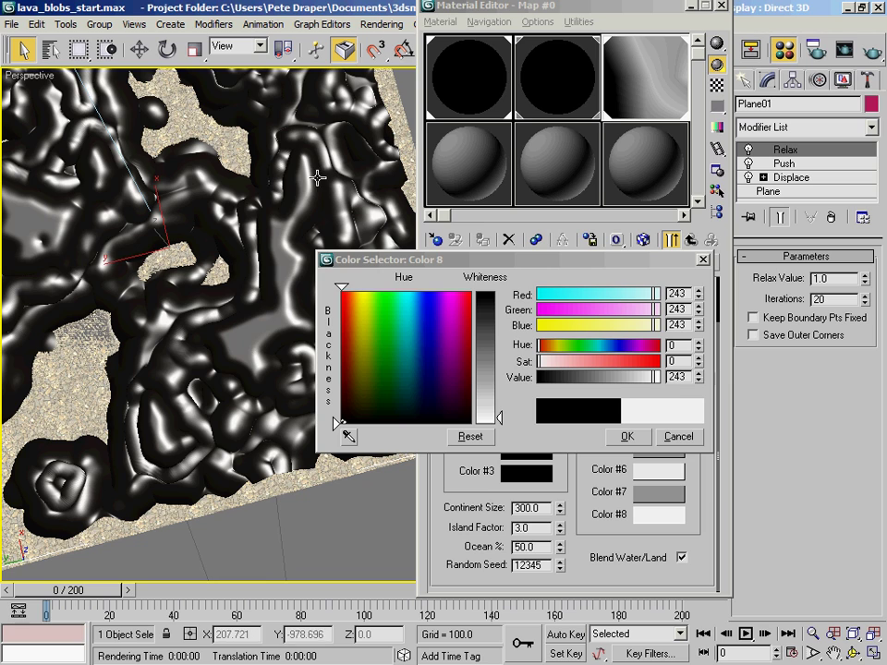
{"action": "middle_click_drag", "start_coordinate": [232, 341], "coordinate": [143, 305], "text": "alt"}
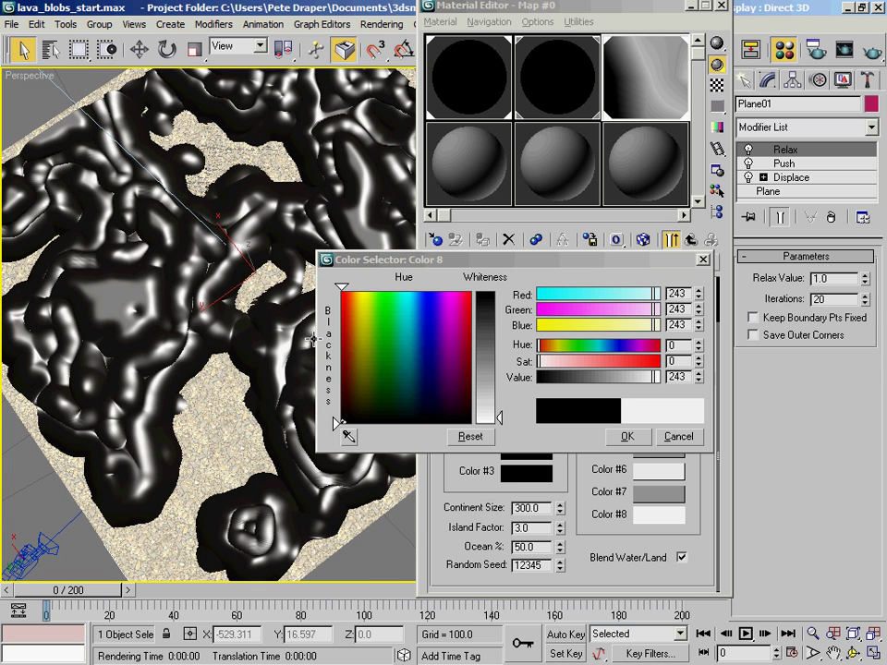
{"action": "middle_click_drag", "start_coordinate": [80, 246], "coordinate": [69, 201], "text": "alt"}
{"action": "middle_click_drag", "start_coordinate": [192, 269], "coordinate": [204, 360], "text": "alt"}
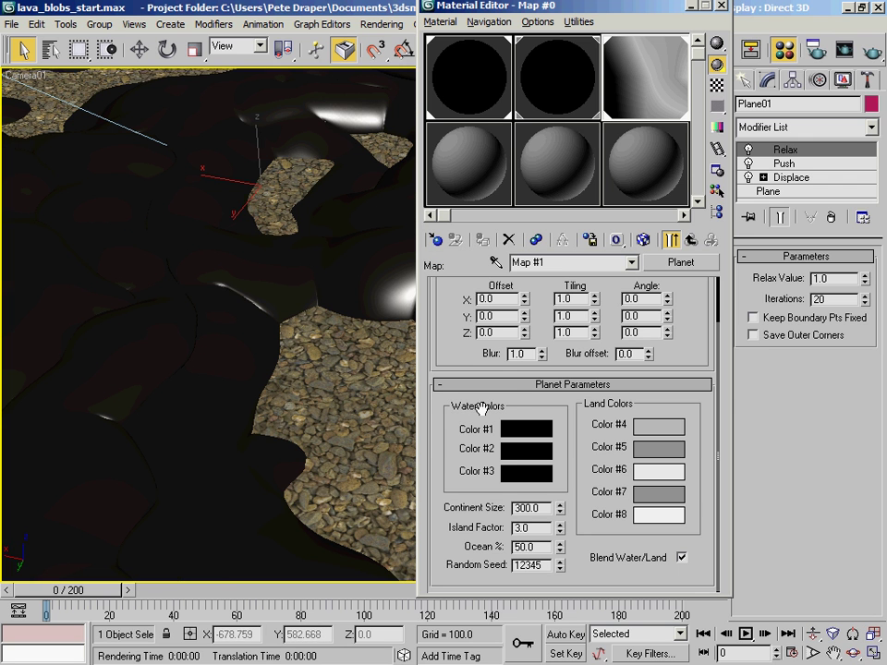
Step: Go up to the parent Output map, Map #0, and enable its color map
{"action": "left_click", "coordinate": [672, 240]}
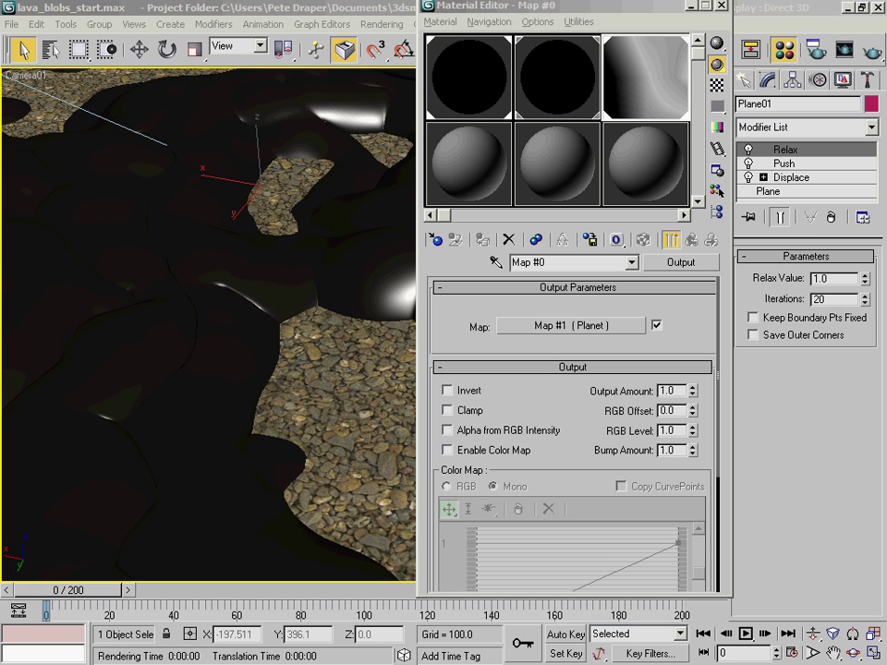
{"action": "left_click_drag", "start_coordinate": [570, 484], "coordinate": [586, 372]}
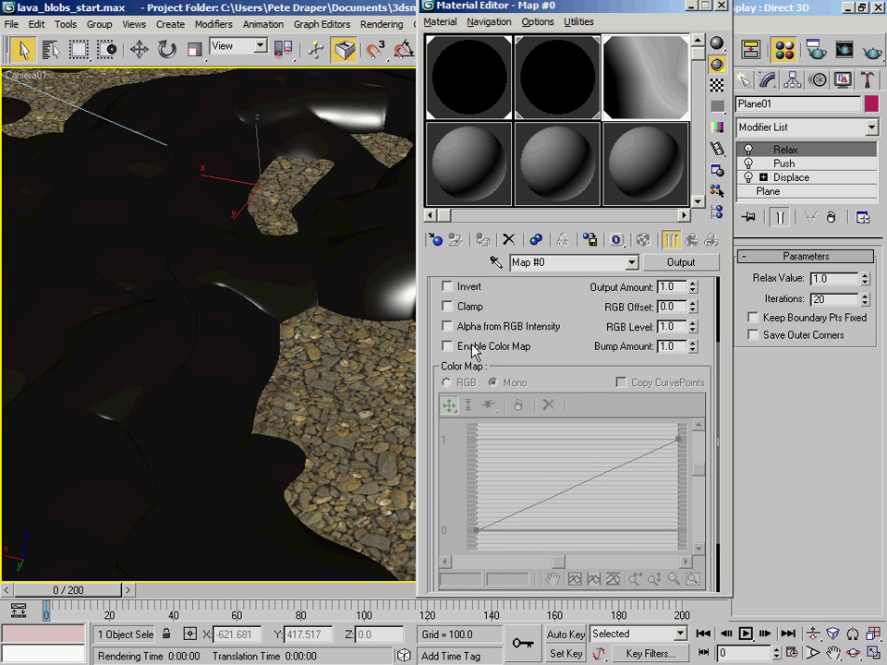
{"action": "scroll", "coordinate": [577, 363], "scroll_direction": "up", "scroll_amount": 1}
{"action": "left_click", "coordinate": [447, 359]}
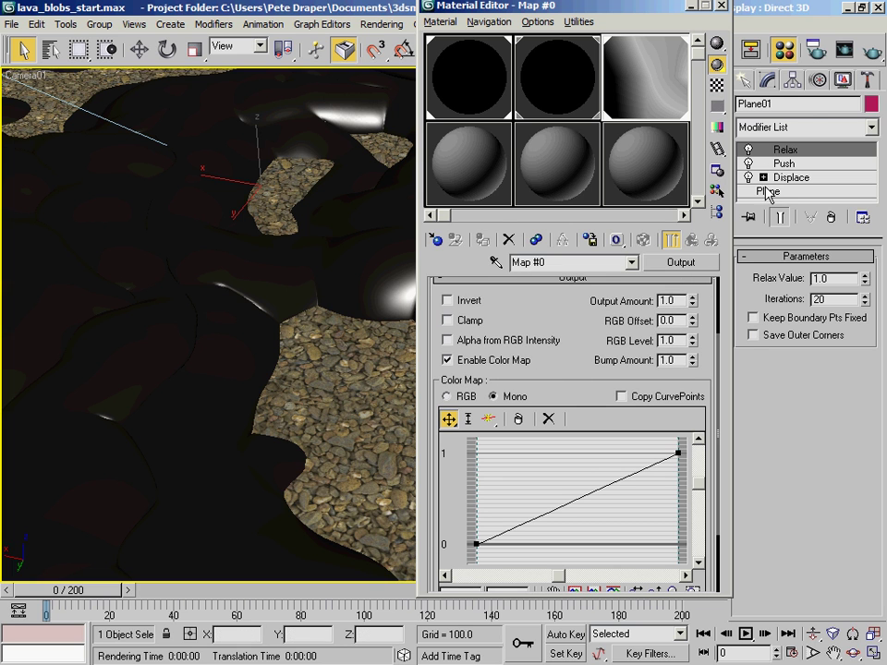
Step: Disable the Relax and Push modifiers and set the base plane's length and width segments to 200 each
{"action": "left_click", "coordinate": [749, 151]}
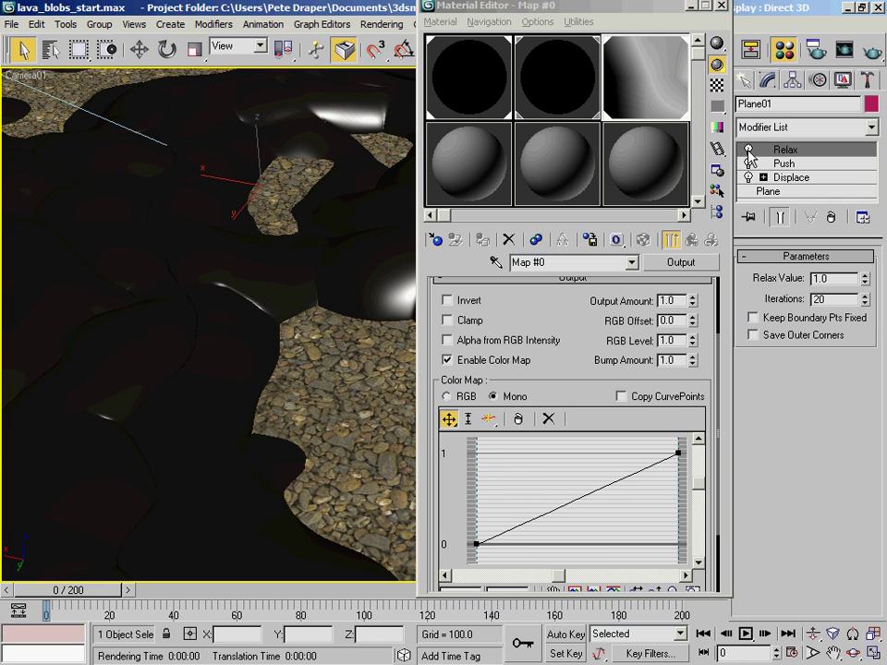
{"action": "left_click", "coordinate": [750, 163]}
{"action": "left_click", "coordinate": [800, 194]}
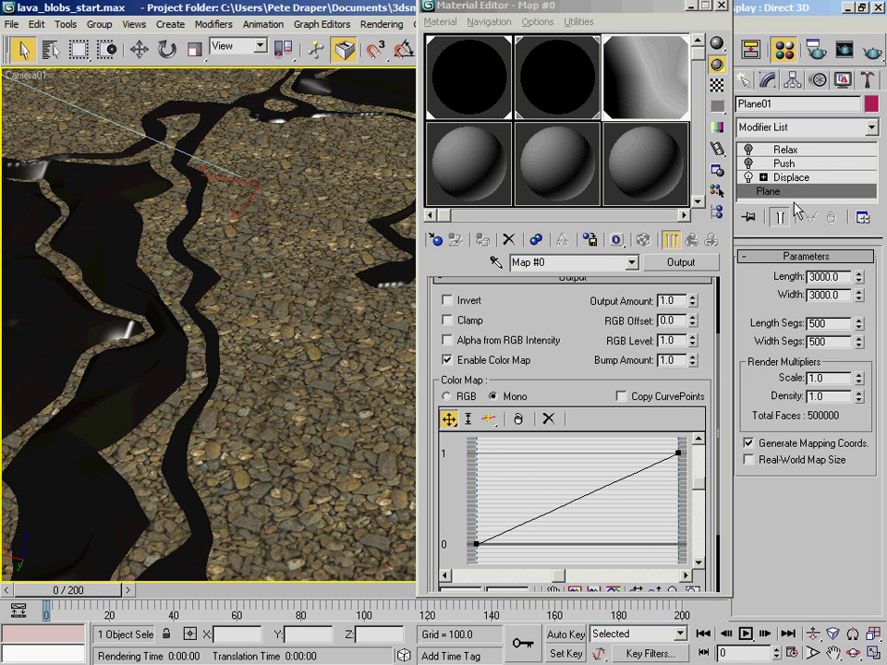
{"action": "double_click", "coordinate": [834, 325]}
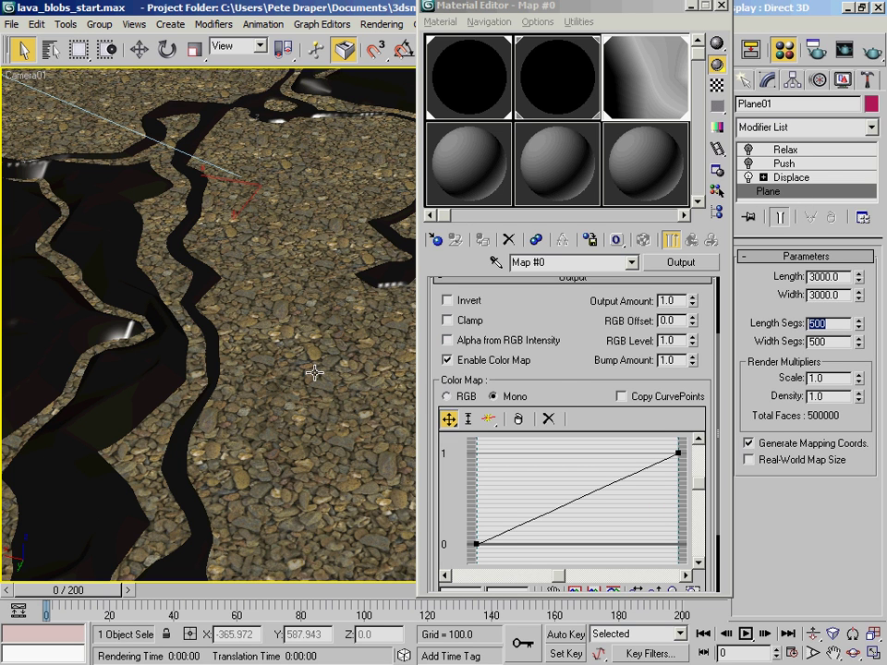
{"action": "type", "text": "2"}
{"action": "key", "text": "Tab"}
{"action": "type", "text": "200"}
{"action": "key", "text": "Return"}
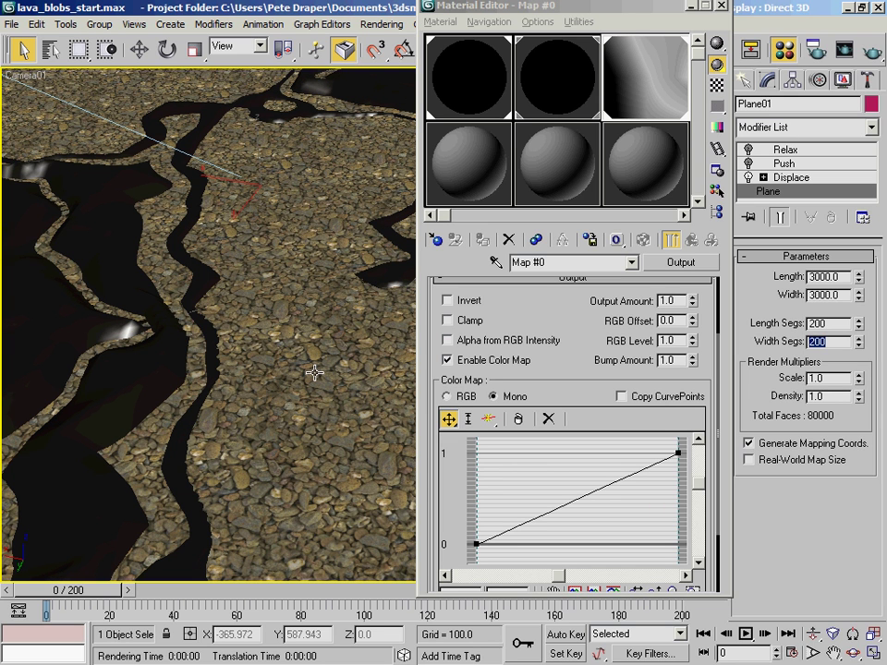
Step: Re-enable the Push and Relax modifiers and turn the wireframe overlay back on in the Camera01 view
{"action": "left_click", "coordinate": [767, 164]}
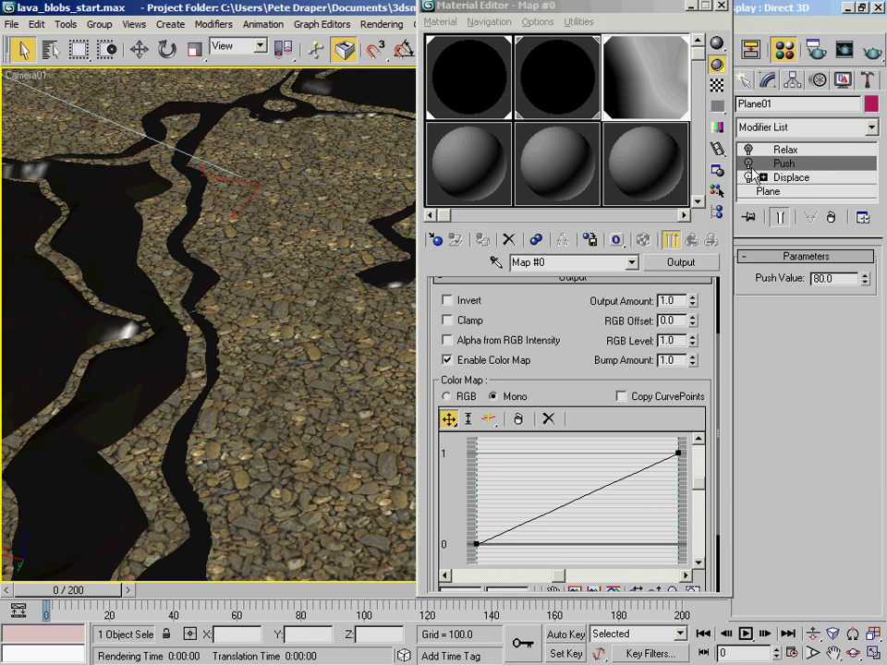
{"action": "left_click", "coordinate": [750, 164]}
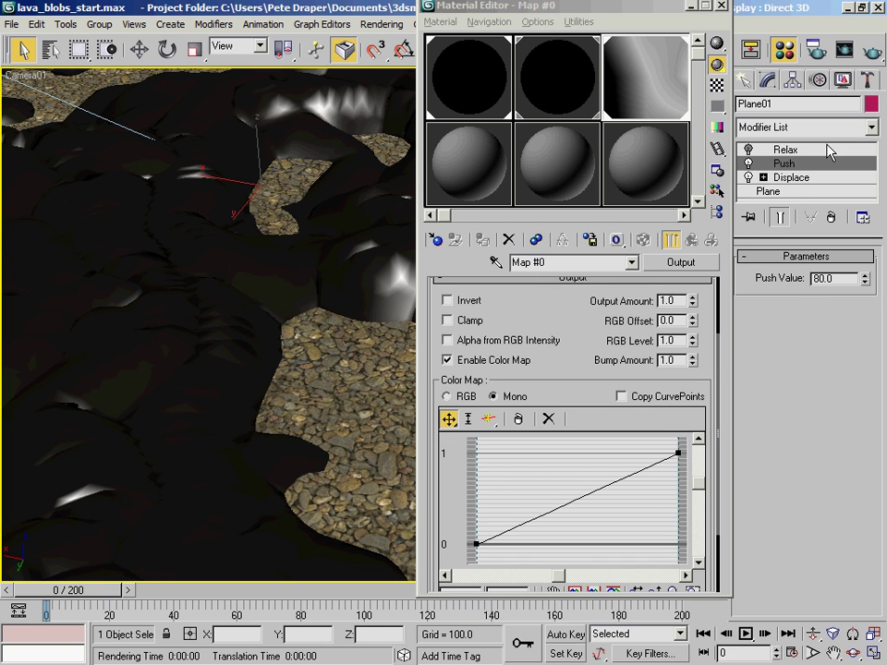
{"action": "left_click", "coordinate": [786, 149]}
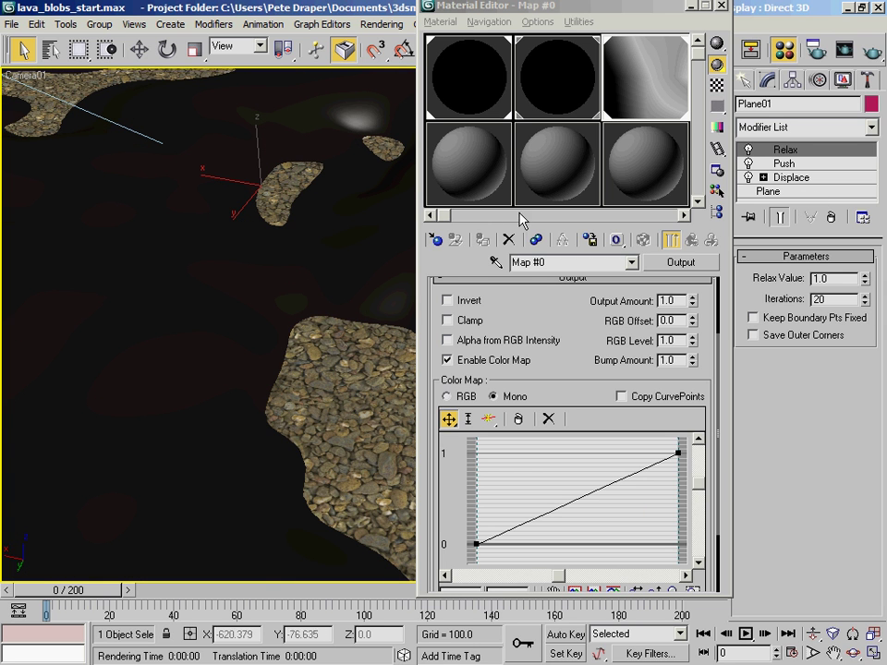
{"action": "right_click", "coordinate": [191, 338]}
{"action": "key", "text": "F4"}
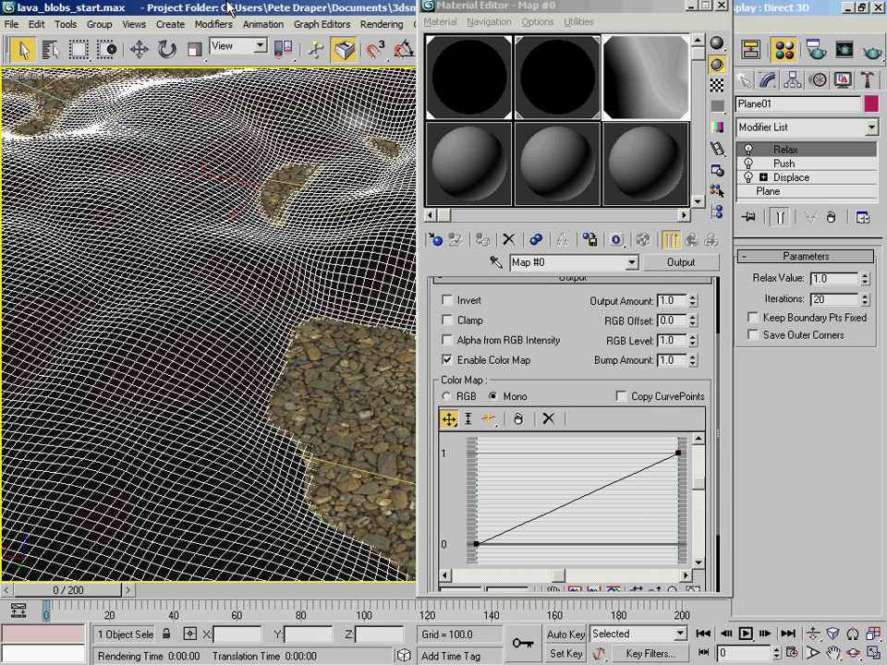
Step: Disable the Relax modifier and add a point at about 0.291 on the Output map's color map curve
{"action": "left_click", "coordinate": [802, 191]}
{"action": "left_click", "coordinate": [784, 163]}
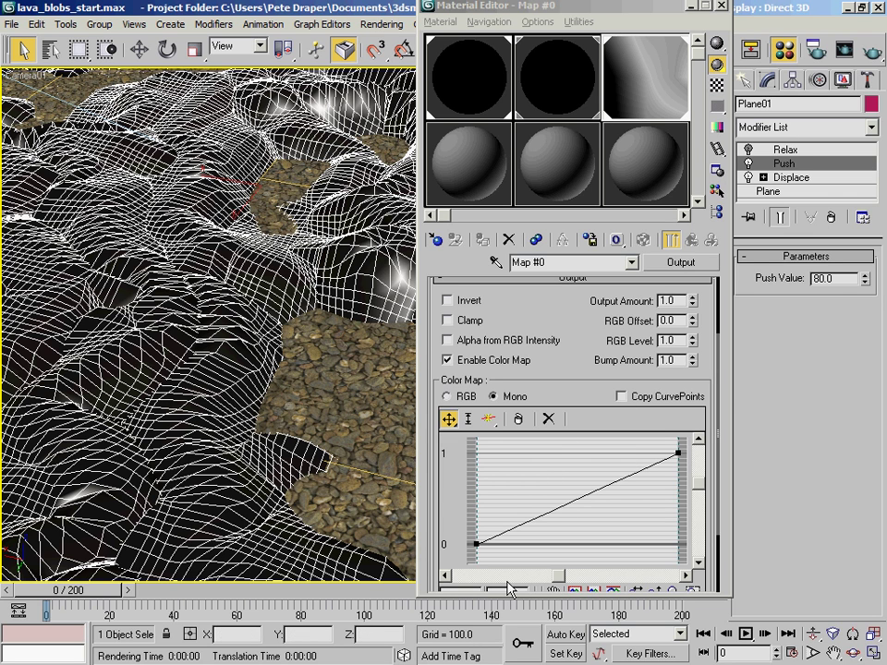
{"action": "left_click", "coordinate": [489, 419]}
{"action": "left_click", "coordinate": [535, 518]}
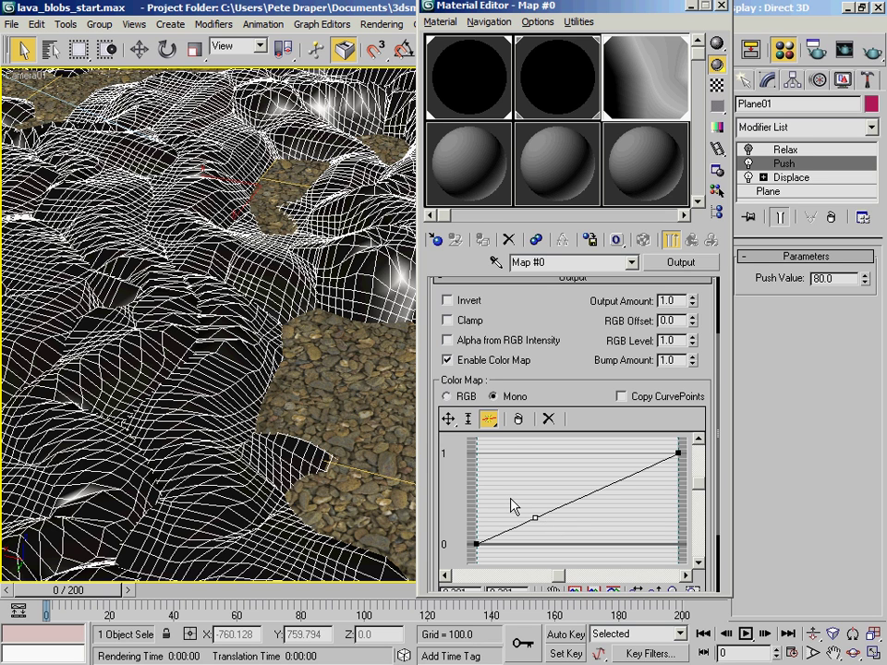
{"action": "left_click", "coordinate": [449, 420]}
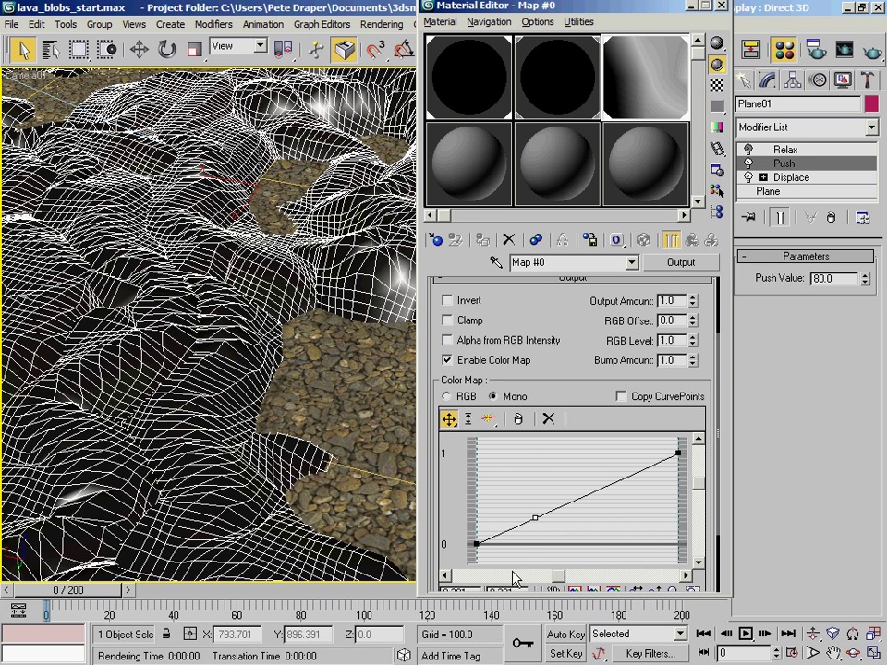
{"action": "left_click_drag", "start_coordinate": [687, 597], "coordinate": [687, 641]}
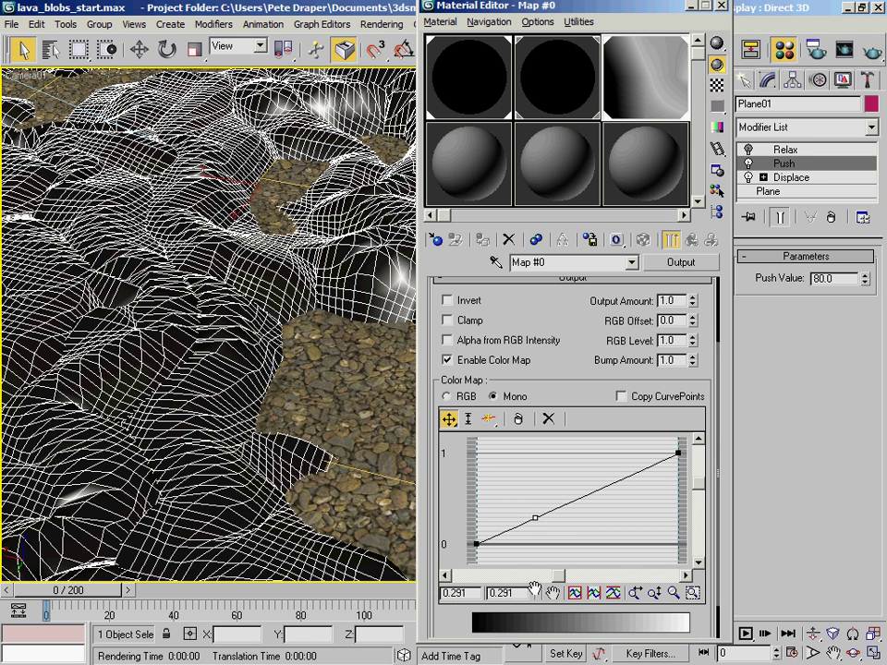
Step: Set the new curve point's horizontal position to 0.3 and its vertical value to 0
{"action": "double_click", "coordinate": [516, 593]}
{"action": "type", "text": "0"}
{"action": "key", "text": "Return"}
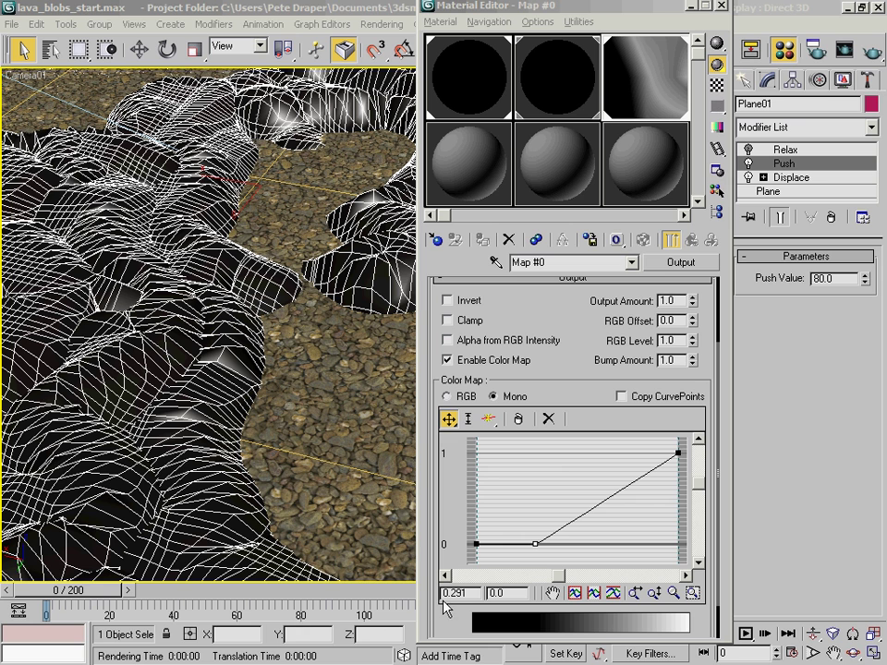
{"action": "double_click", "coordinate": [453, 593]}
{"action": "type", "text": "0.3"}
{"action": "key", "text": "Return"}
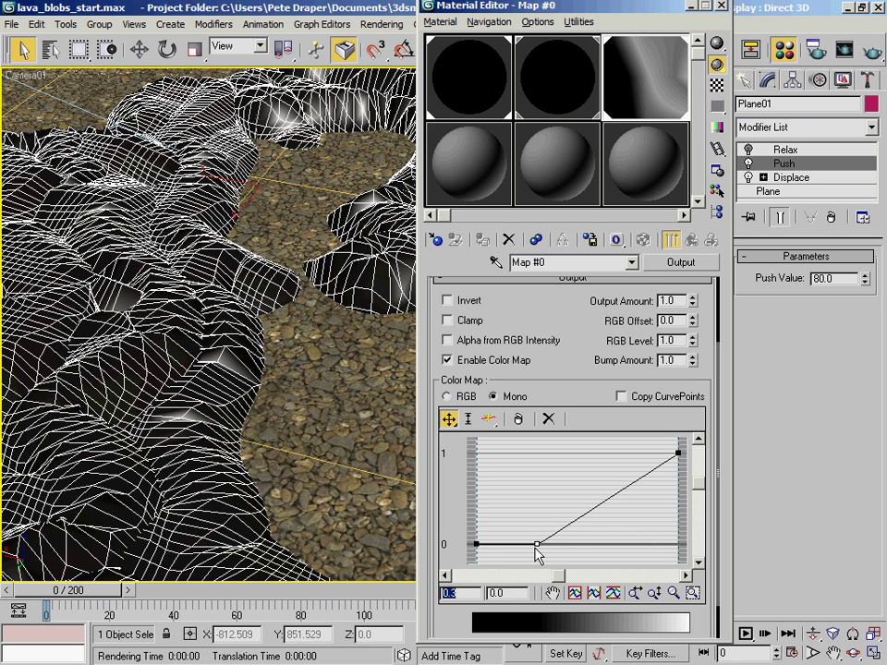
Step: Try raising the curve point to about 0.313, 0.19 and restore it to position 0.3 with value 0
{"action": "double_click", "coordinate": [507, 594]}
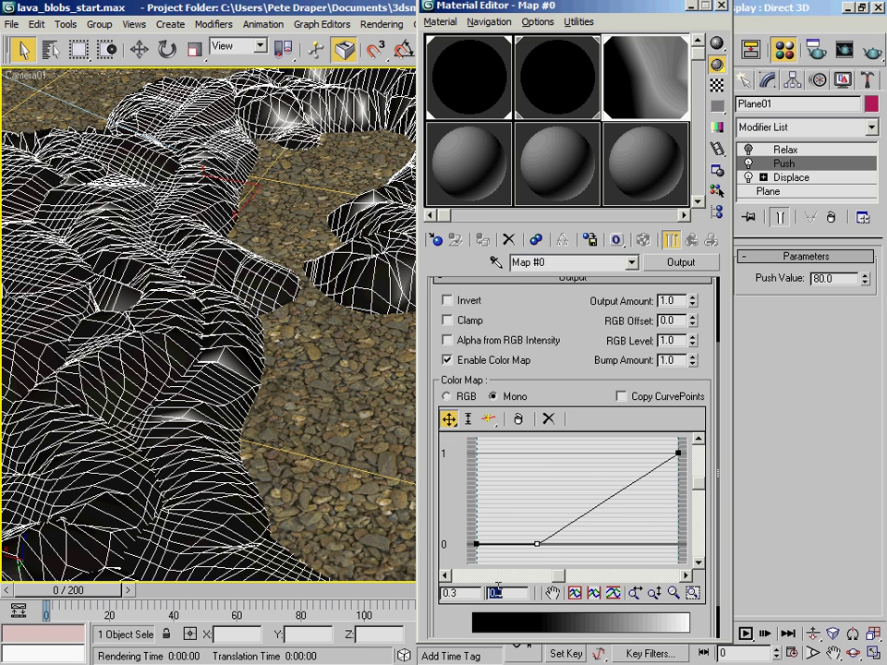
{"action": "left_click_drag", "start_coordinate": [537, 545], "coordinate": [541, 526]}
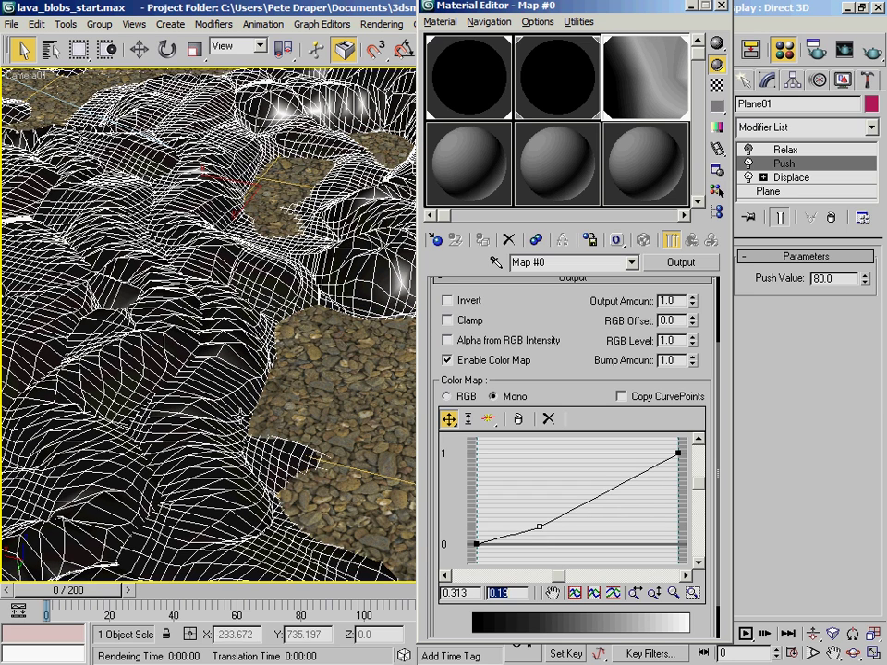
{"action": "double_click", "coordinate": [453, 592]}
{"action": "type", "text": "0.3"}
{"action": "key", "text": "Return"}
{"action": "double_click", "coordinate": [505, 593]}
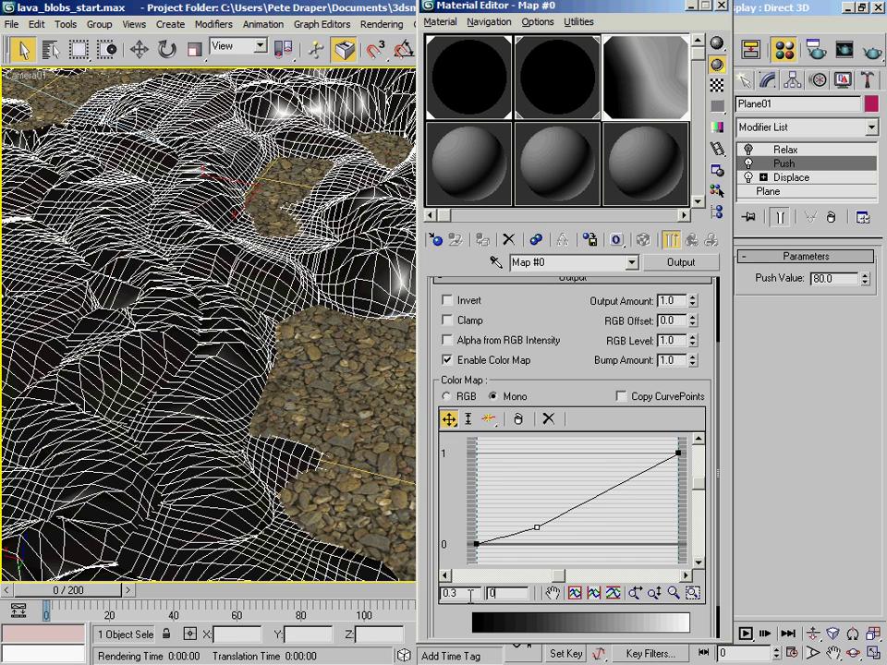
{"action": "type", "text": "0"}
{"action": "key", "text": "Return"}
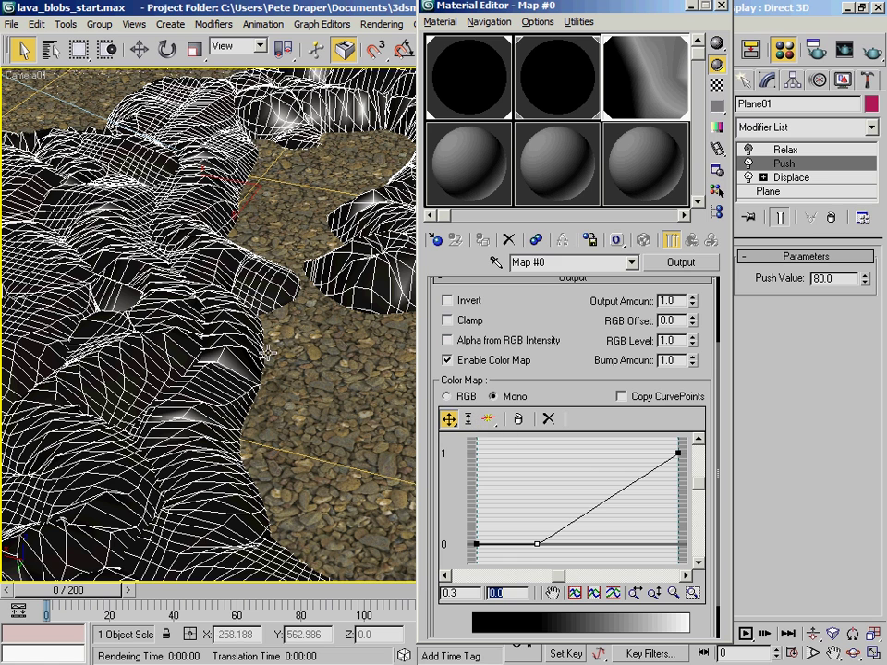
Step: Add a second point on the sloping part of the color map curve and set it to position 0.35, value 0.3
{"action": "left_click", "coordinate": [488, 418]}
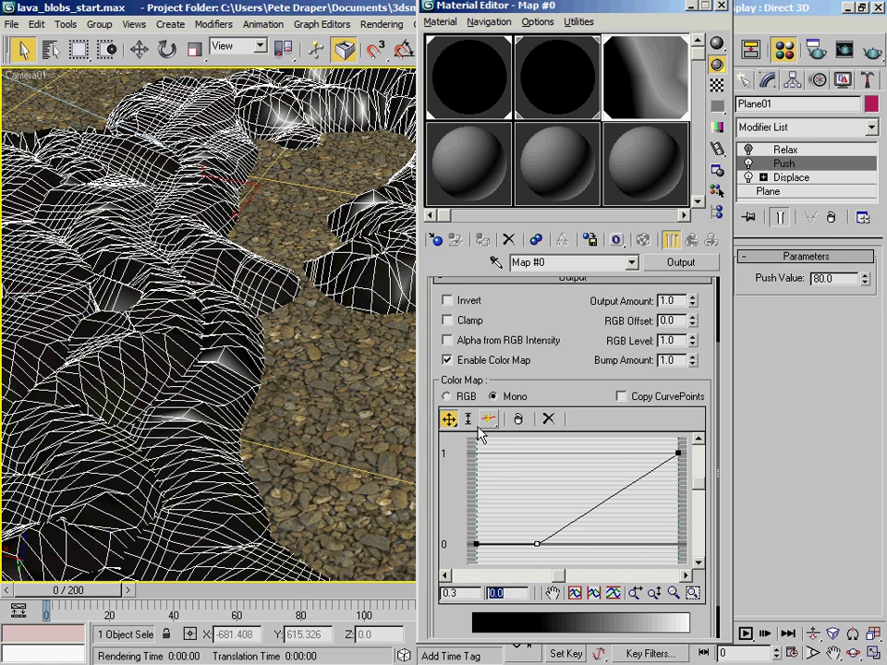
{"action": "left_click", "coordinate": [571, 523]}
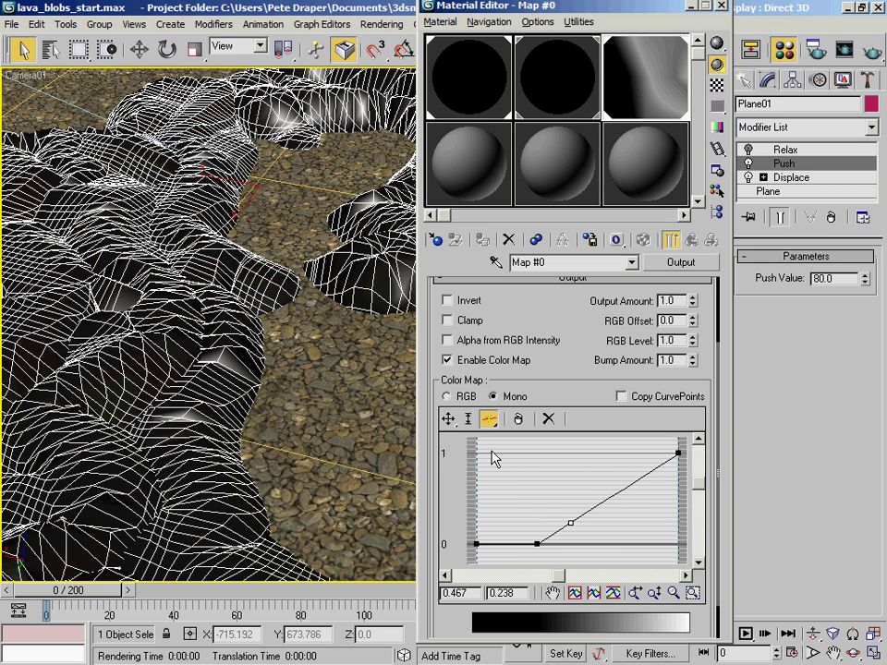
{"action": "left_click", "coordinate": [449, 418]}
{"action": "left_click_drag", "start_coordinate": [570, 523], "coordinate": [553, 513]}
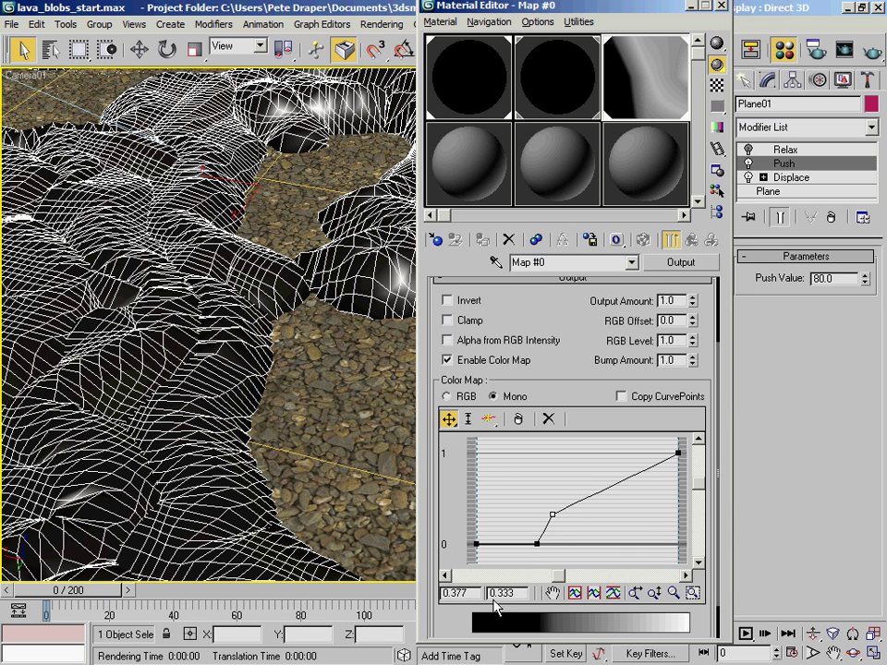
{"action": "double_click", "coordinate": [520, 593]}
{"action": "type", "text": "0.3"}
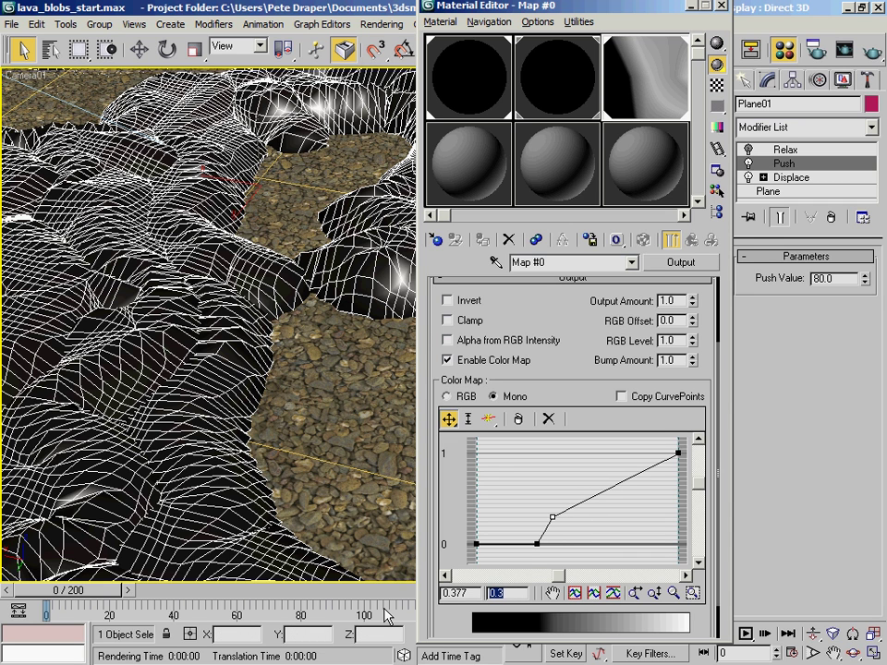
{"action": "key", "text": "Return"}
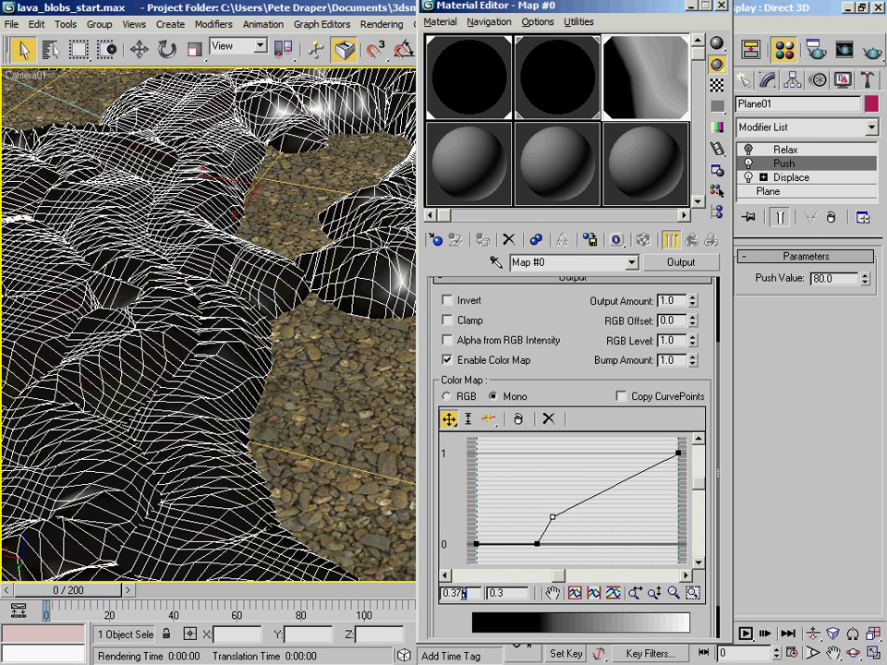
{"action": "type", "text": ".35"}
{"action": "key", "text": "Return"}
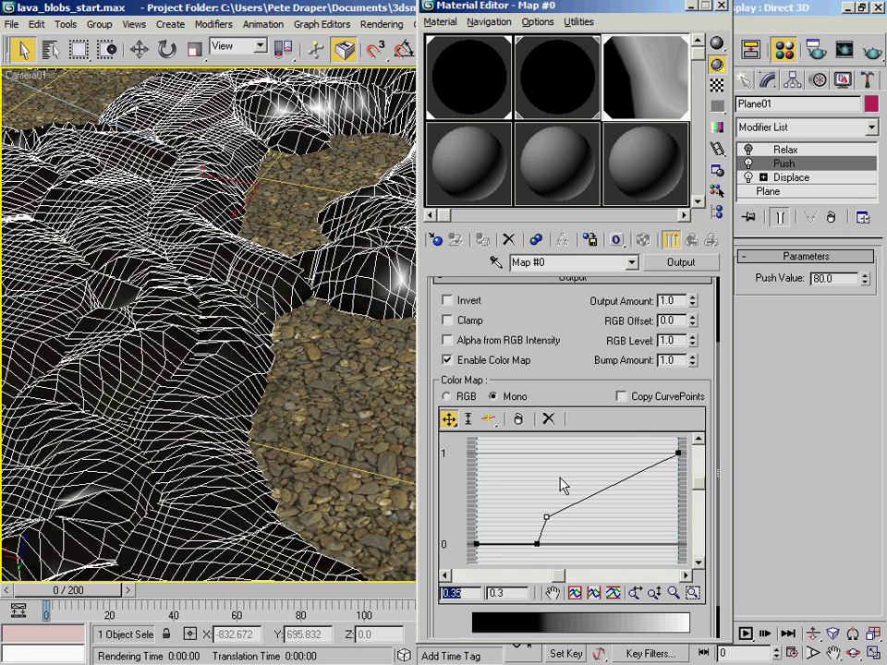
Step: Toggle the Output map's color map repeatedly to compare the displaced surface with and without the adjusted curve
{"action": "left_click", "coordinate": [460, 363]}
{"action": "left_click", "coordinate": [460, 364]}
{"action": "left_click", "coordinate": [462, 364]}
{"action": "left_click", "coordinate": [447, 361]}
{"action": "left_click", "coordinate": [447, 360]}
{"action": "left_click", "coordinate": [447, 360]}
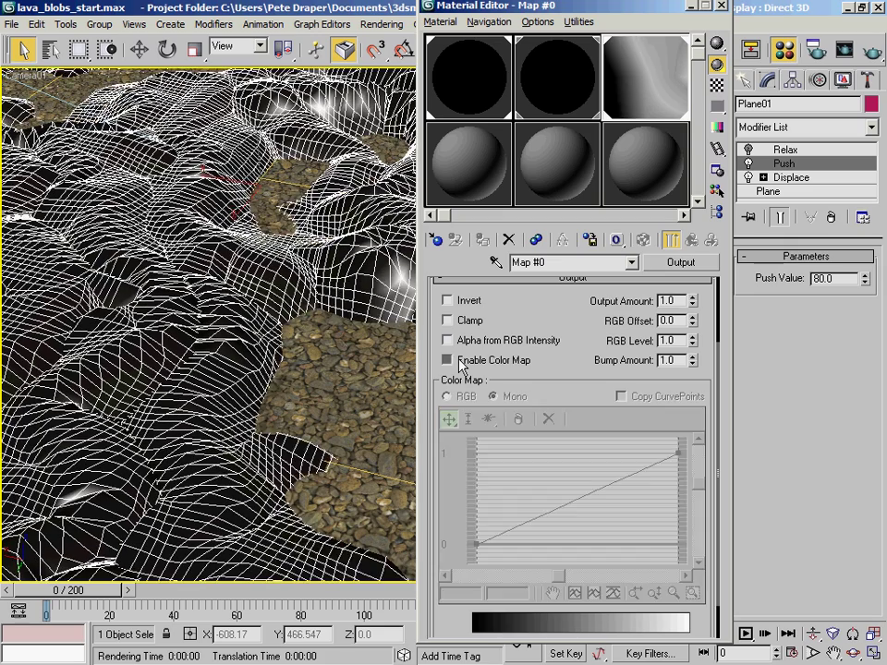
{"action": "left_click", "coordinate": [447, 360]}
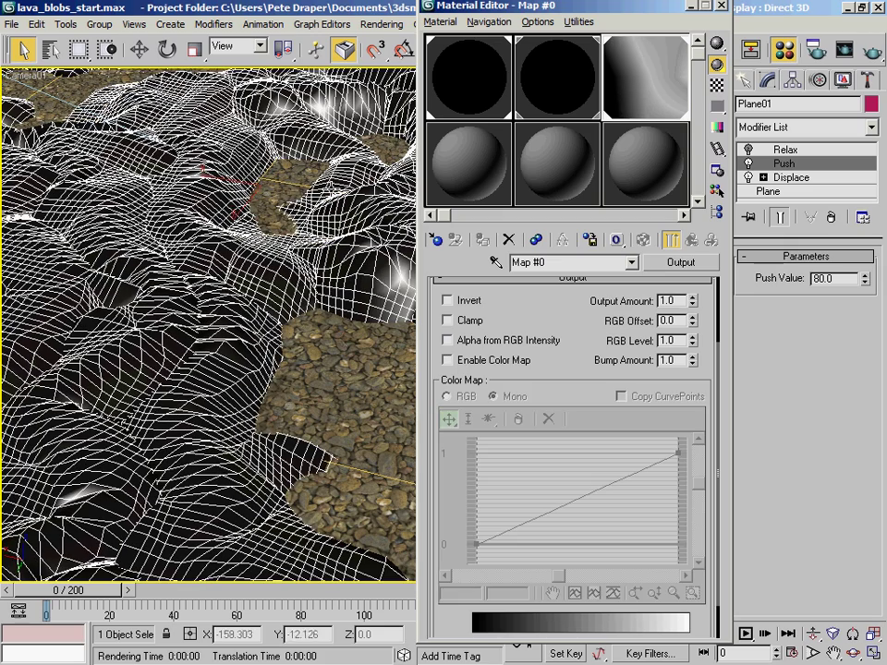
Step: Re-enable the Output color map and add a third curve point on the upper slope at position 0.5, value 0.4
{"action": "left_click", "coordinate": [488, 360]}
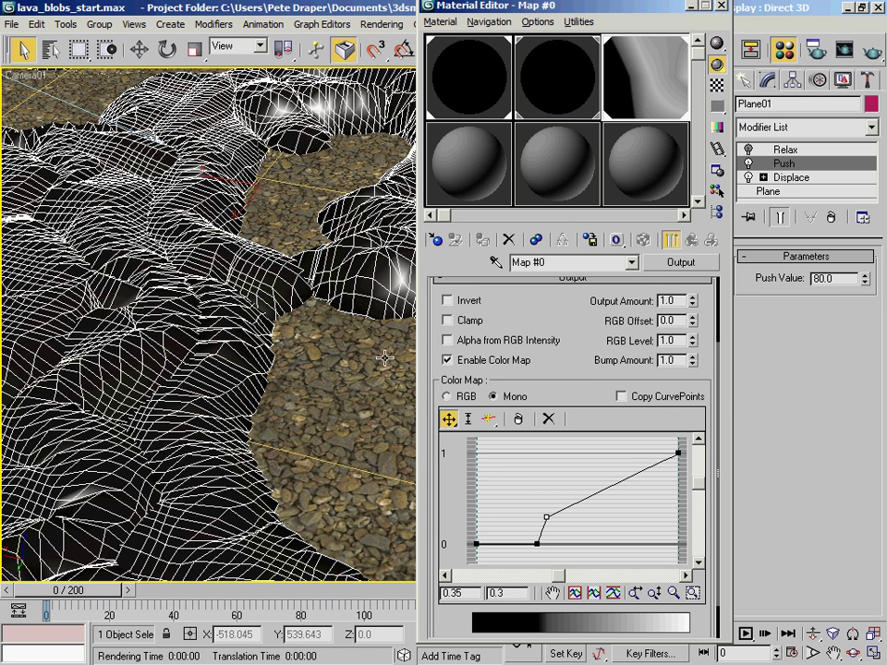
{"action": "left_click", "coordinate": [488, 418]}
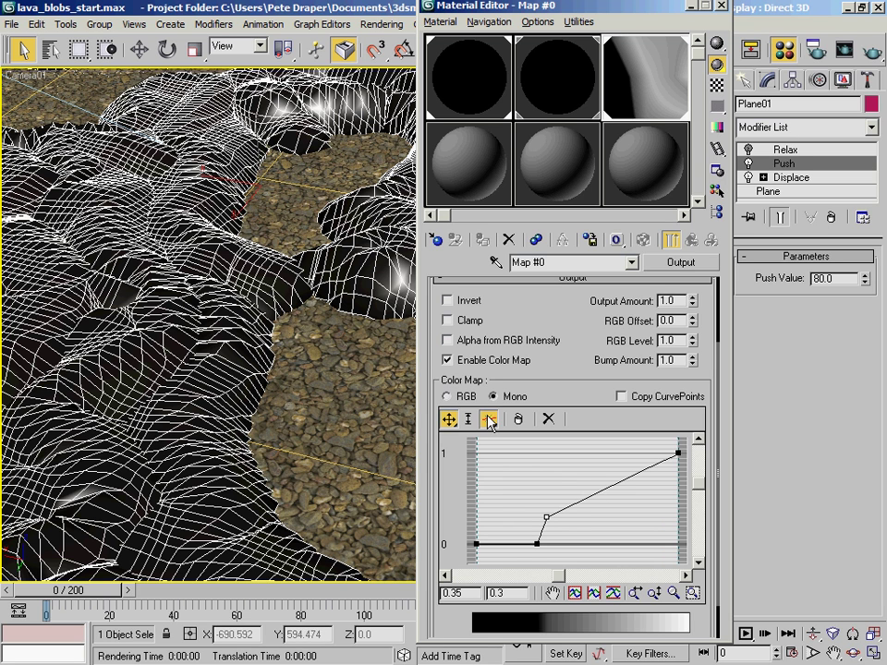
{"action": "left_click", "coordinate": [577, 502]}
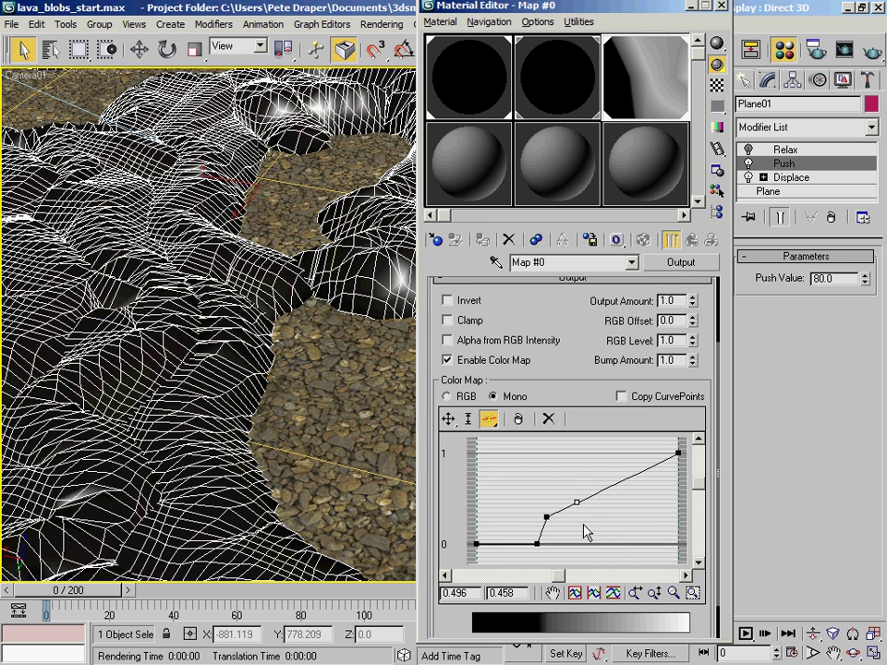
{"action": "left_click", "coordinate": [448, 418]}
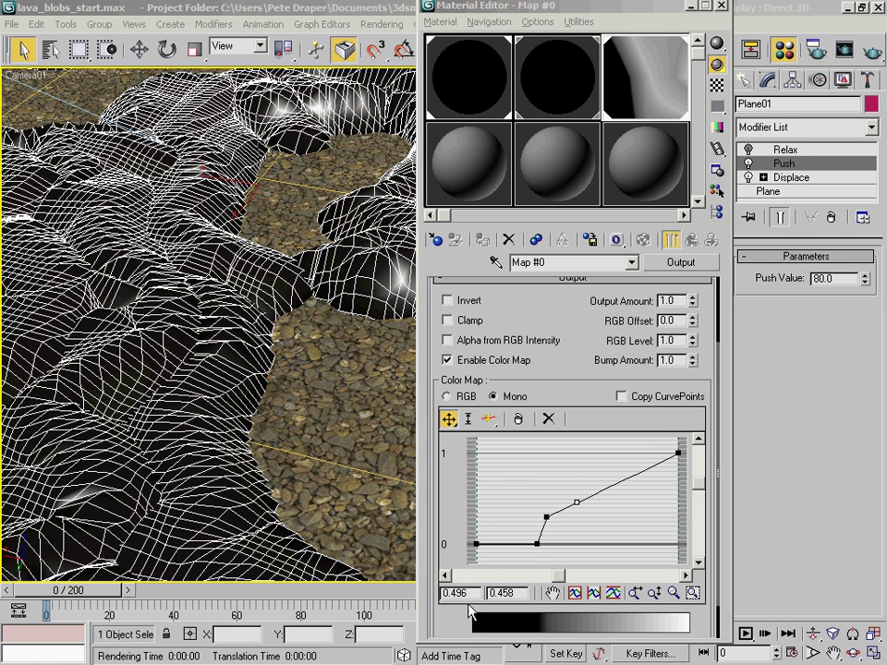
{"action": "type", "text": "0.5"}
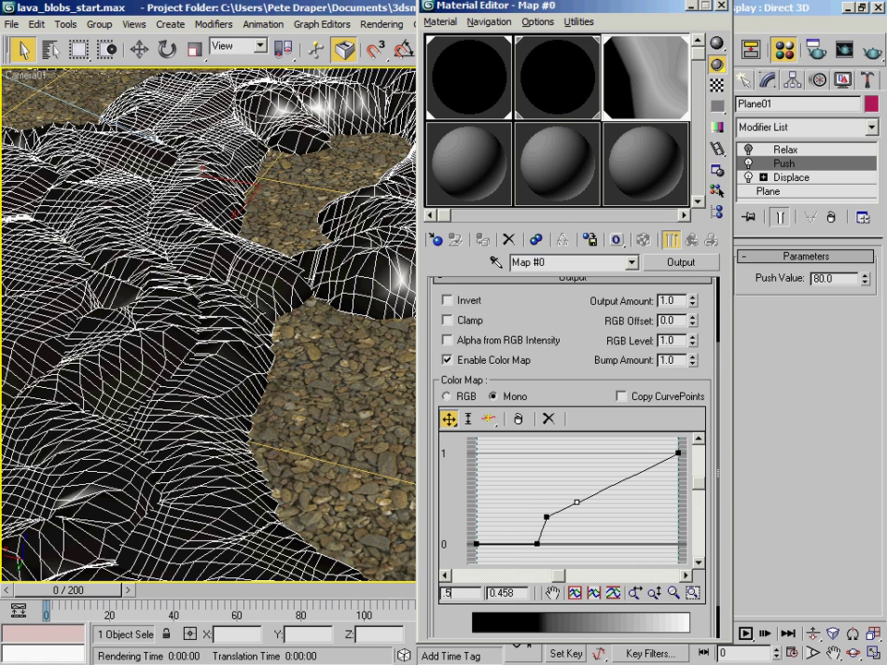
{"action": "key", "text": "Tab"}
{"action": "type", "text": "."}
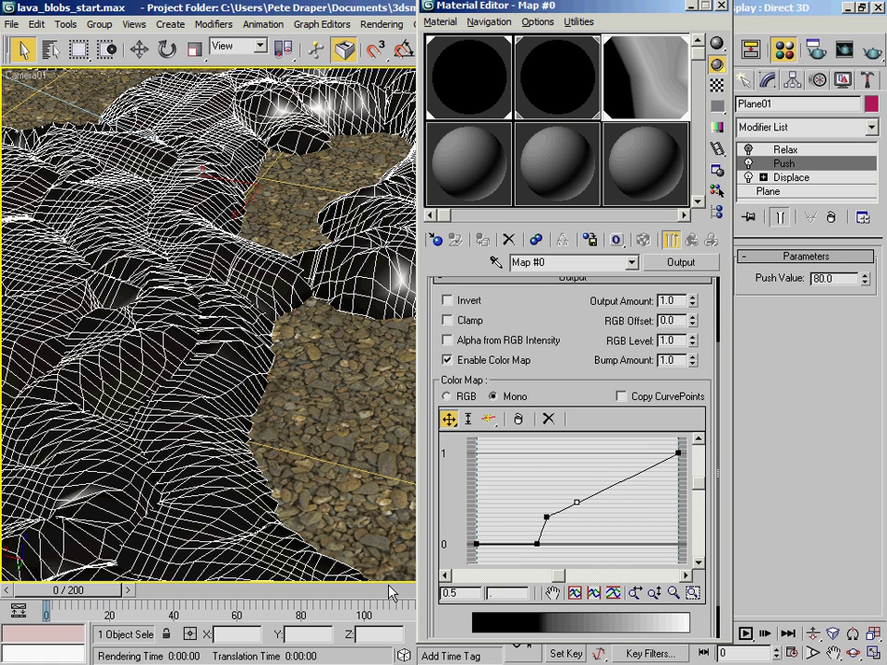
{"action": "type", "text": "4"}
{"action": "key", "text": "Return"}
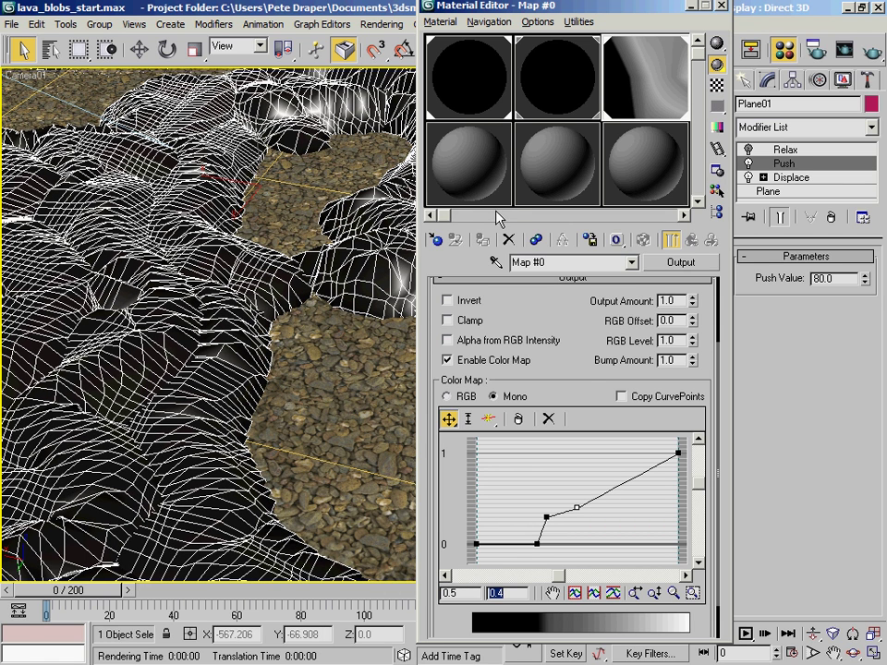
Step: Convert the color map curve's end point to a Bezier type and pull its handle back level to round off the upper slope
{"action": "left_click", "coordinate": [677, 453]}
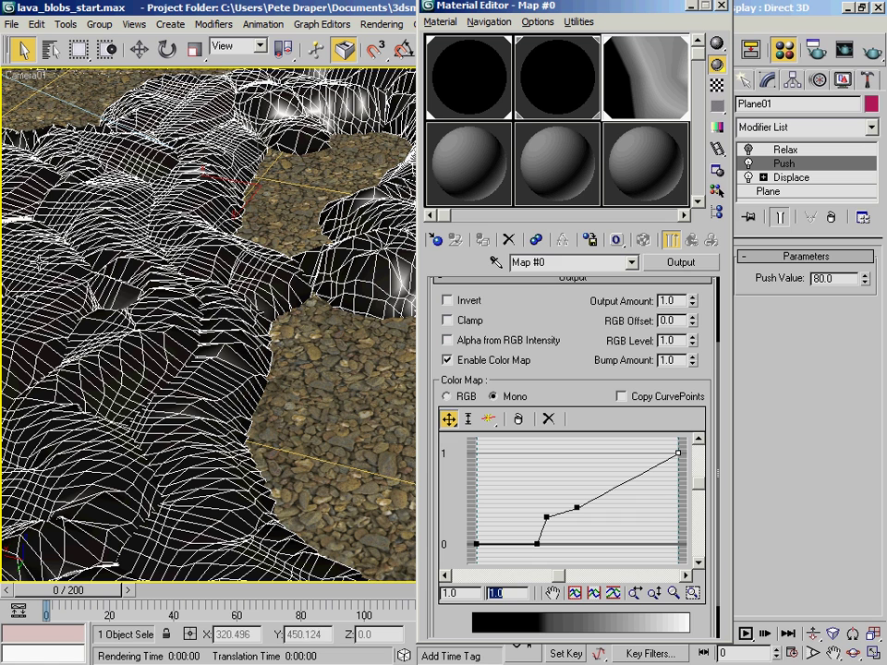
{"action": "right_click", "coordinate": [679, 454]}
{"action": "left_click", "coordinate": [685, 500]}
{"action": "left_click_drag", "start_coordinate": [644, 479], "coordinate": [602, 455]}
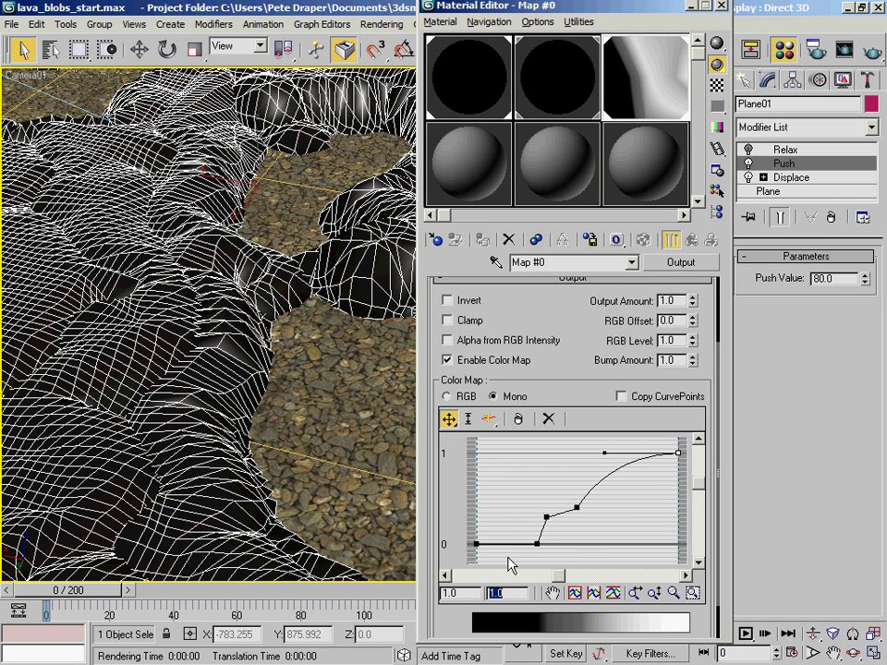
Step: Convert the two middle points of the color map curve to Bezier-Smooth, and select the one at position 0.35
{"action": "left_click_drag", "start_coordinate": [530, 498], "coordinate": [597, 532]}
{"action": "right_click", "coordinate": [580, 510]}
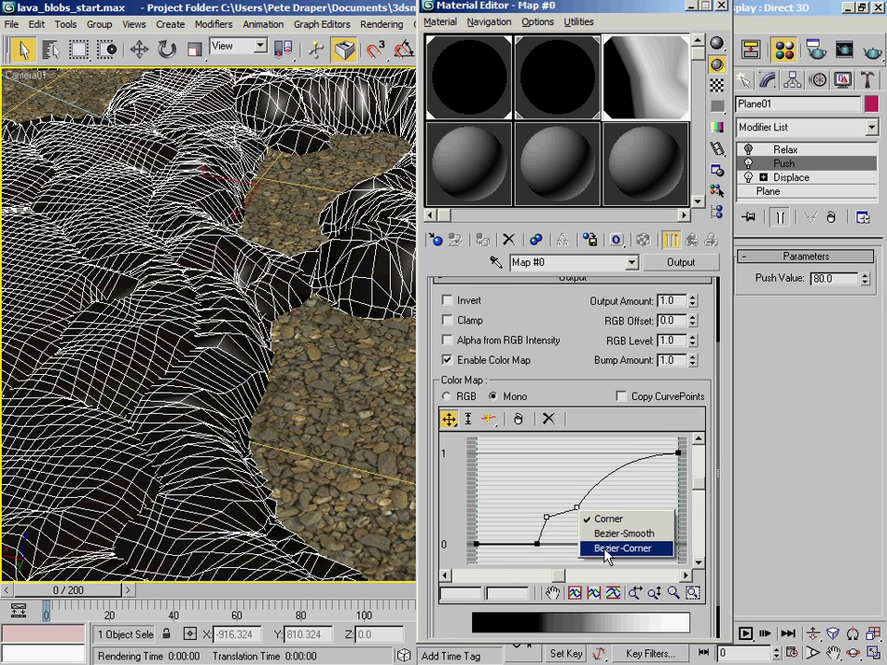
{"action": "left_click", "coordinate": [600, 534]}
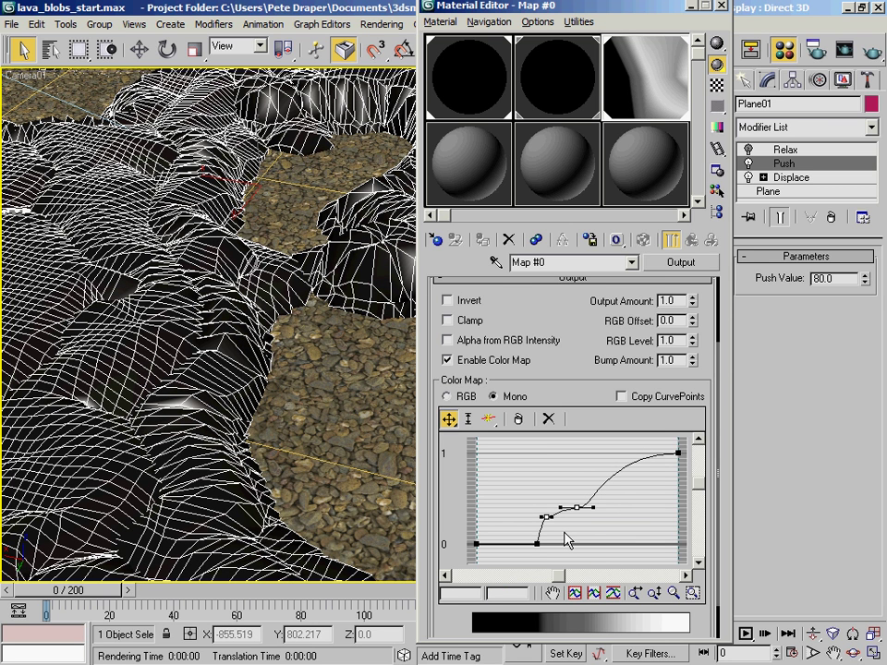
{"action": "left_click", "coordinate": [583, 534]}
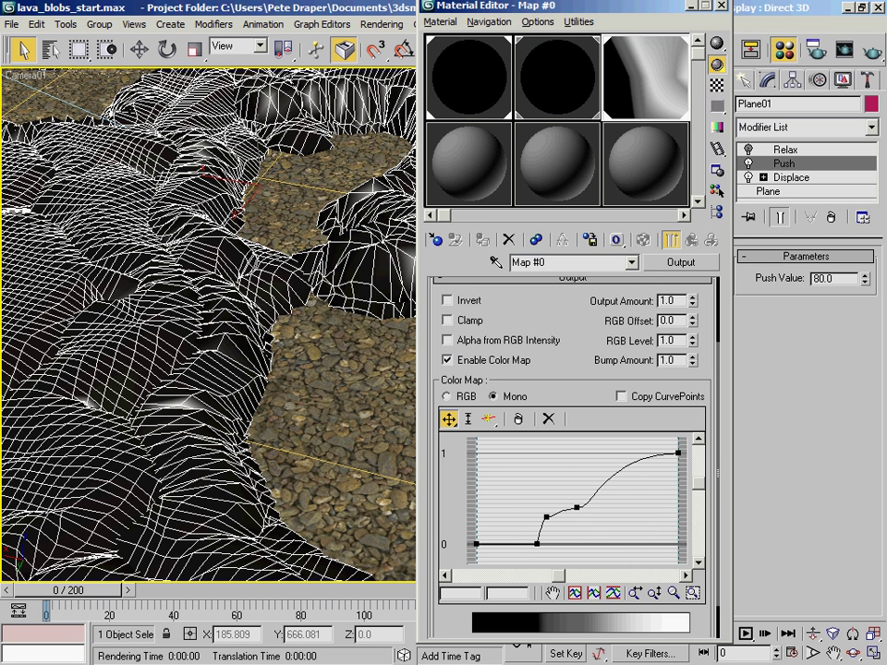
{"action": "left_click", "coordinate": [547, 517]}
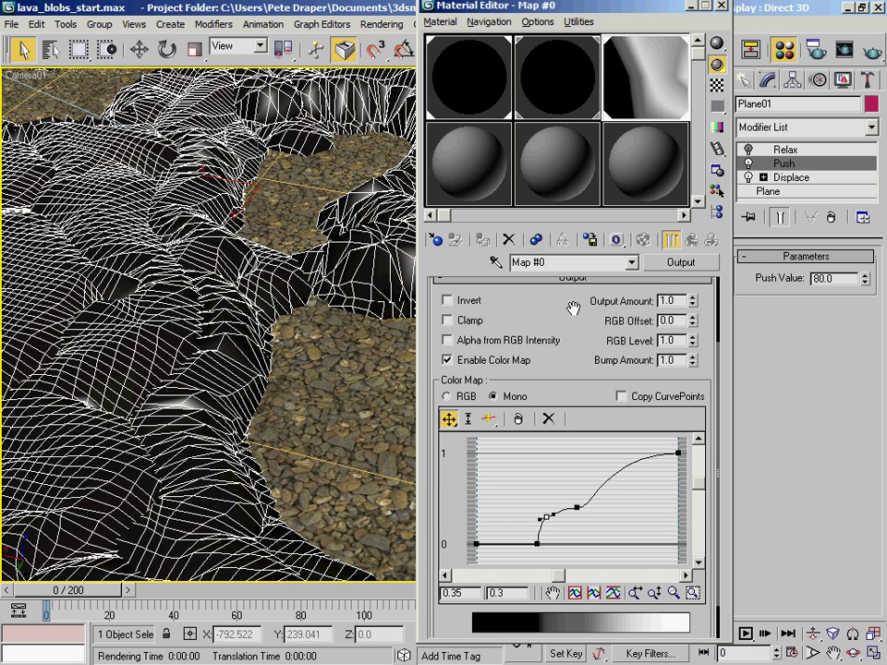
Step: Set the base plane's length and width segments to 500 each
{"action": "left_click_drag", "start_coordinate": [571, 316], "coordinate": [542, 447]}
{"action": "left_click", "coordinate": [787, 152]}
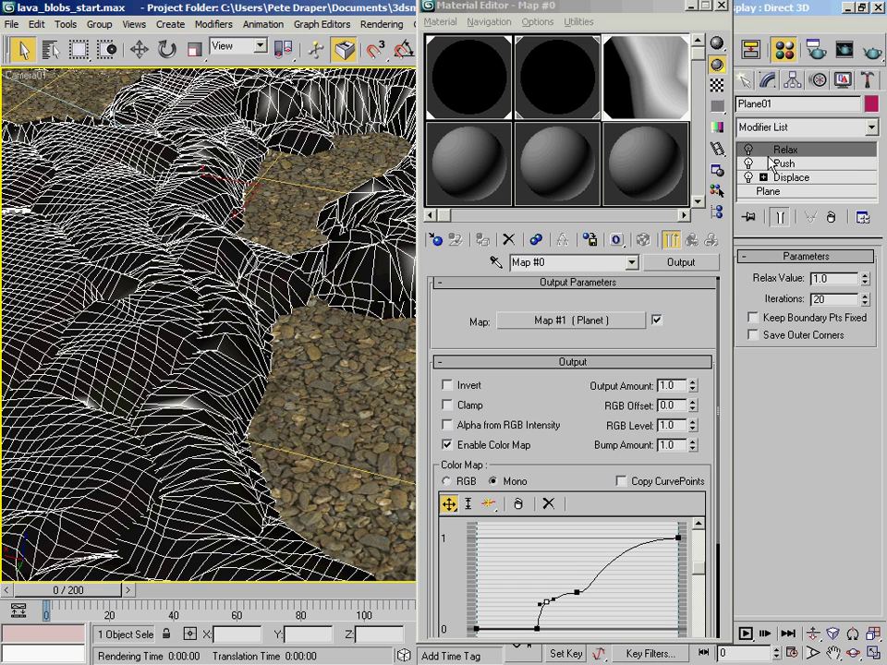
{"action": "left_click", "coordinate": [792, 190]}
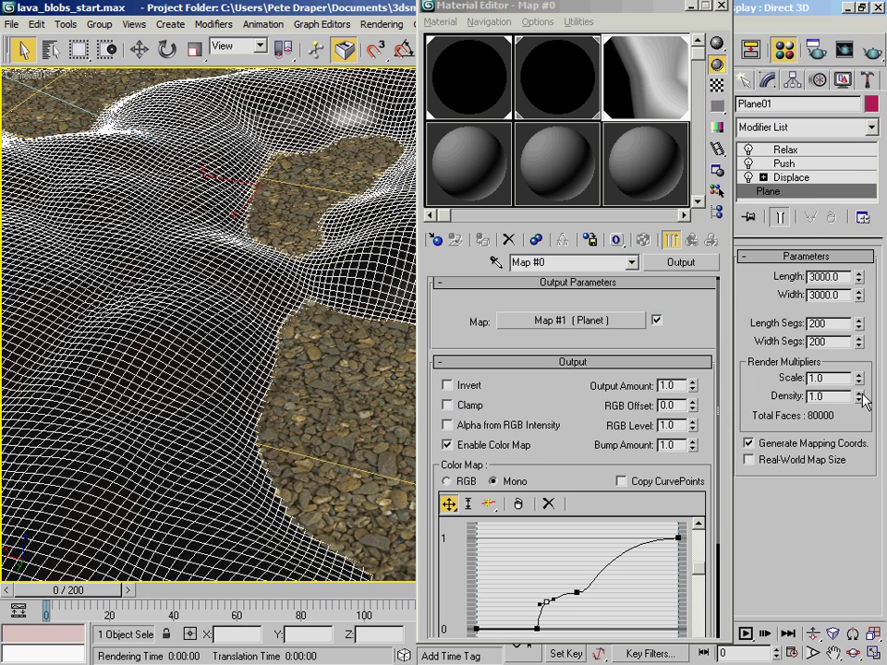
{"action": "double_click", "coordinate": [842, 325]}
{"action": "type", "text": "500"}
{"action": "key", "text": "Tab"}
{"action": "type", "text": "500"}
{"action": "key", "text": "Return"}
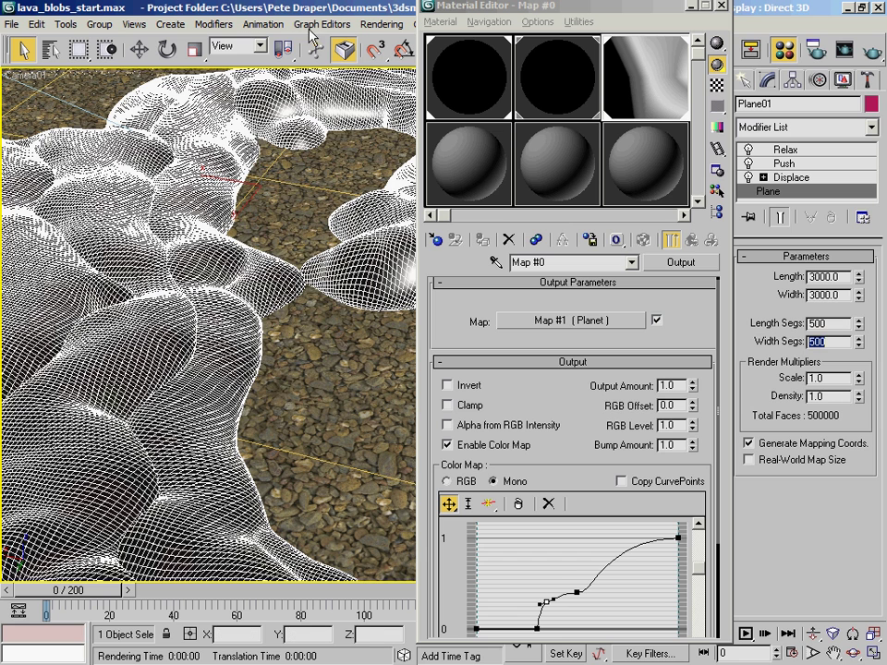
Step: Hide the mesh edges in the camera viewport and render the Camera01 view to inspect the shape of the blobs
{"action": "right_click", "coordinate": [239, 252]}
{"action": "key", "text": "Escape"}
{"action": "key", "text": "F3"}
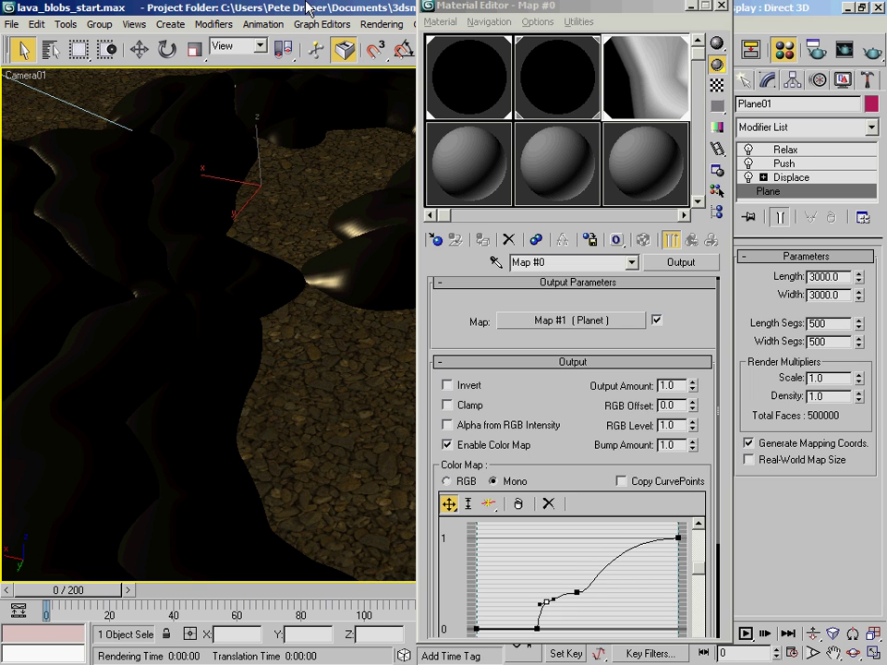
{"action": "key", "text": "shift+q"}
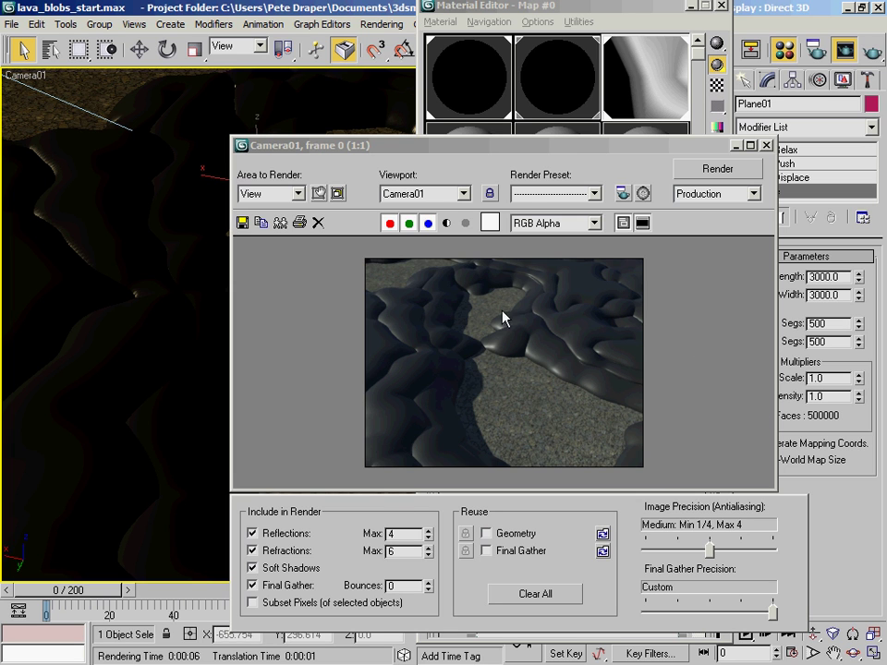
{"action": "left_click_drag", "start_coordinate": [560, 136], "coordinate": [502, 305]}
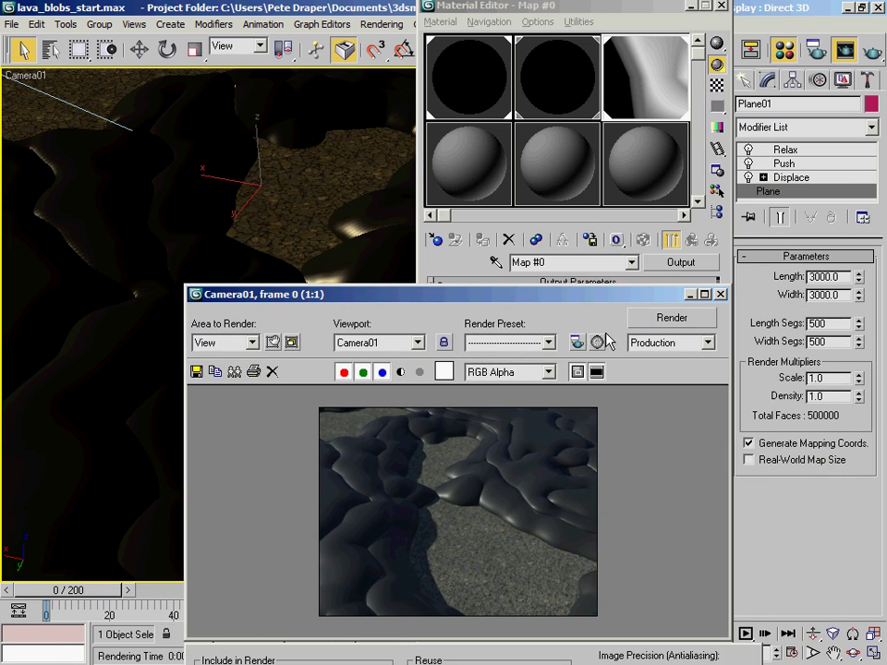
{"action": "left_click_drag", "start_coordinate": [606, 297], "coordinate": [654, 143]}
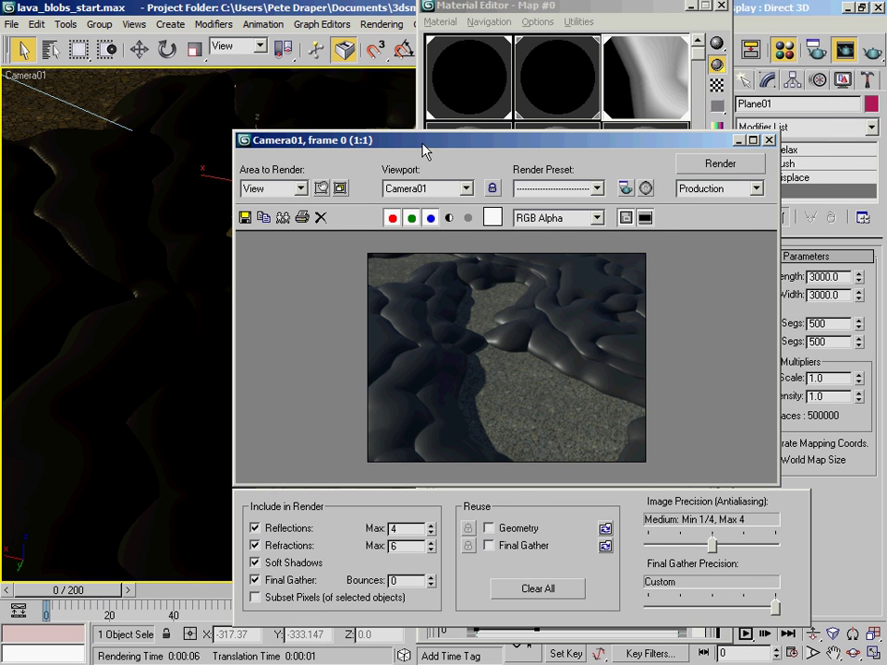
{"action": "left_click_drag", "start_coordinate": [421, 144], "coordinate": [447, 129]}
{"action": "left_click", "coordinate": [809, 123]}
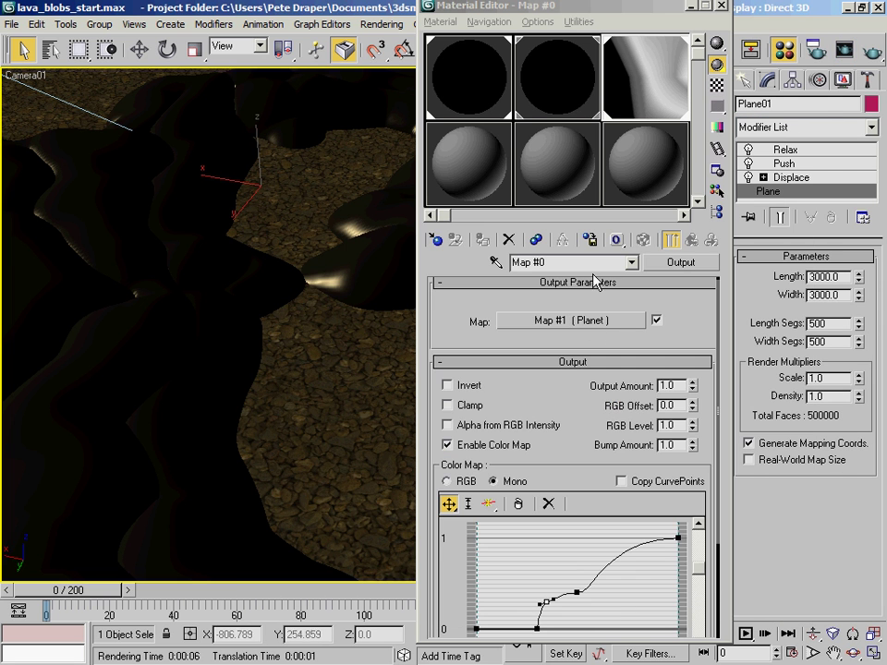
Step: Lower the Planet map's Ocean % to about 41.8 to spread the lava over more of the ground
{"action": "left_click", "coordinate": [614, 320]}
{"action": "scroll", "coordinate": [458, 555], "scroll_direction": "down", "scroll_amount": 1}
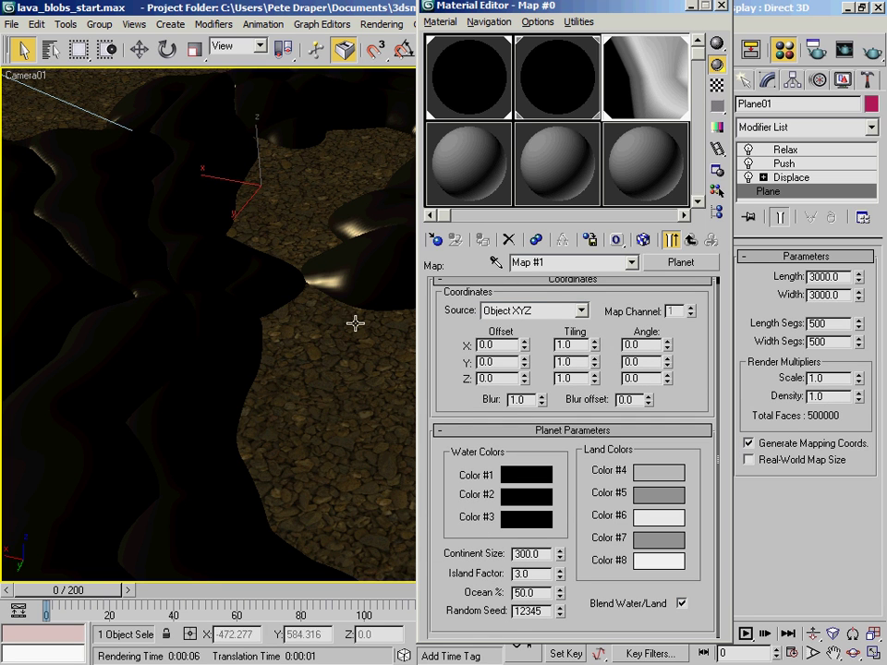
{"action": "left_click_drag", "start_coordinate": [542, 593], "coordinate": [504, 593]}
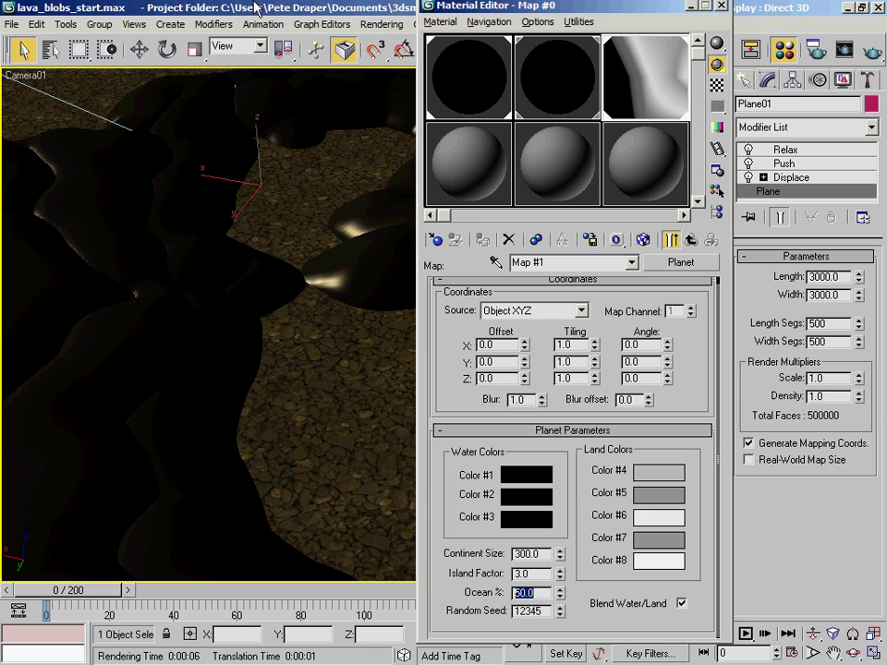
{"action": "left_click", "coordinate": [559, 597]}
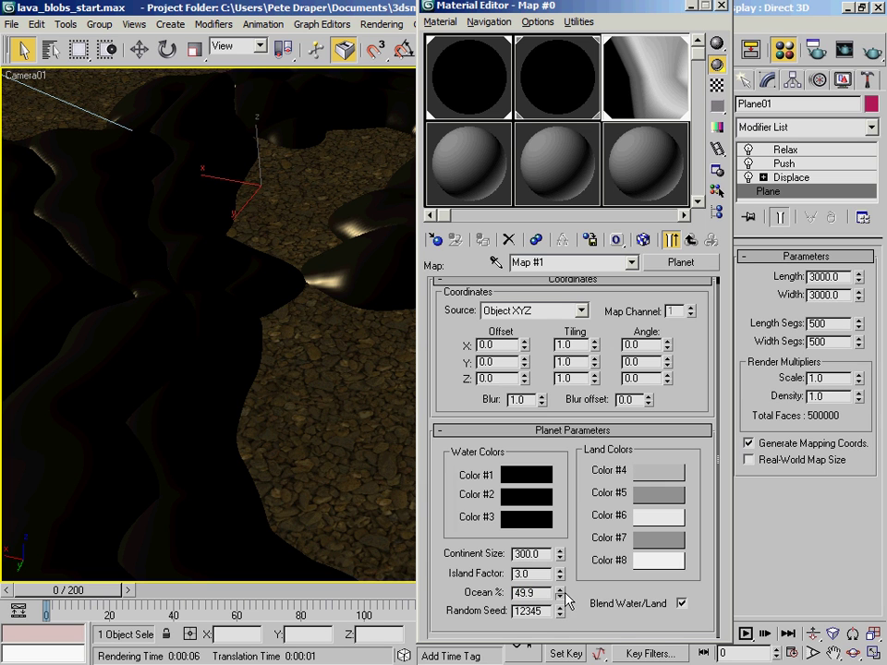
{"action": "left_click_drag", "start_coordinate": [562, 578], "coordinate": [566, 663]}
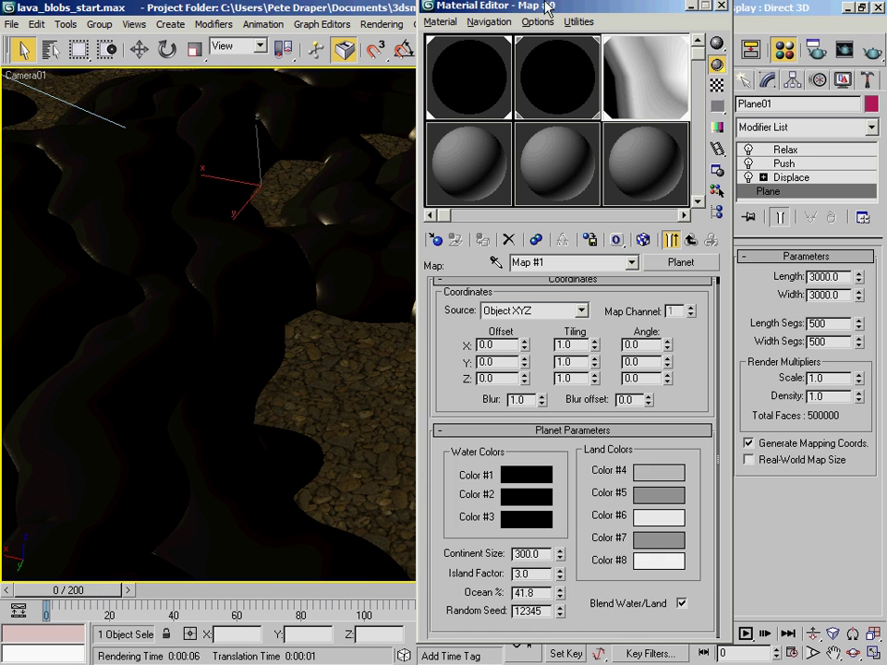
Step: Move the Material Editor aside and examine the displaced surface together with the Push and Relax settings
{"action": "left_click_drag", "start_coordinate": [425, 8], "coordinate": [770, 78]}
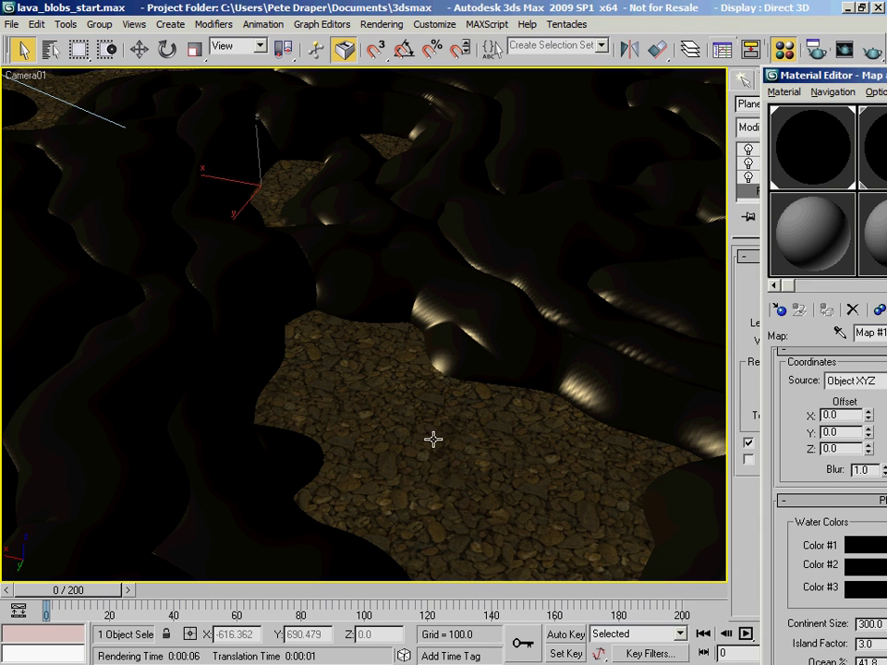
{"action": "left_click_drag", "start_coordinate": [795, 76], "coordinate": [766, 19]}
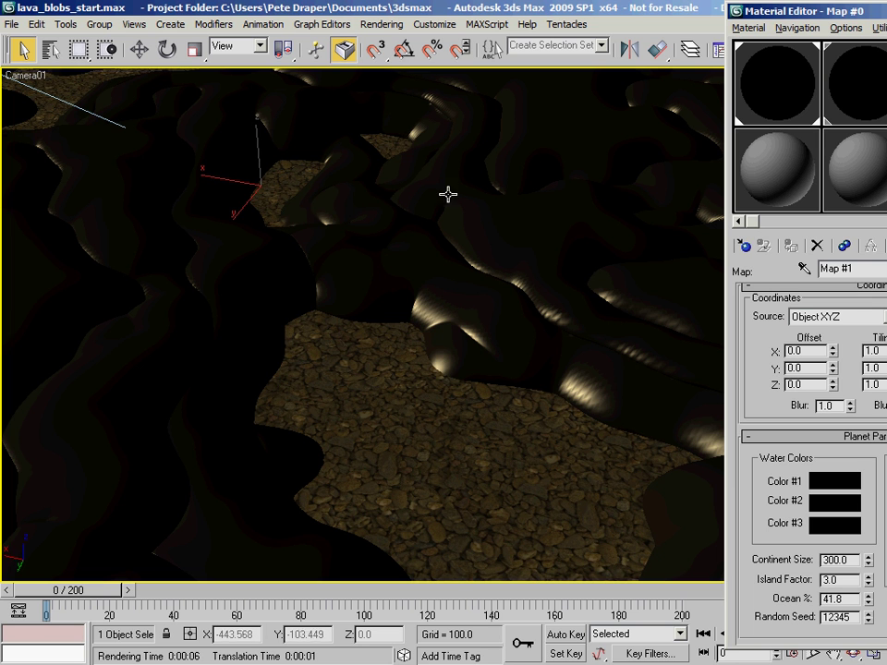
{"action": "left_click_drag", "start_coordinate": [788, 8], "coordinate": [331, 313]}
{"action": "left_click", "coordinate": [785, 164]}
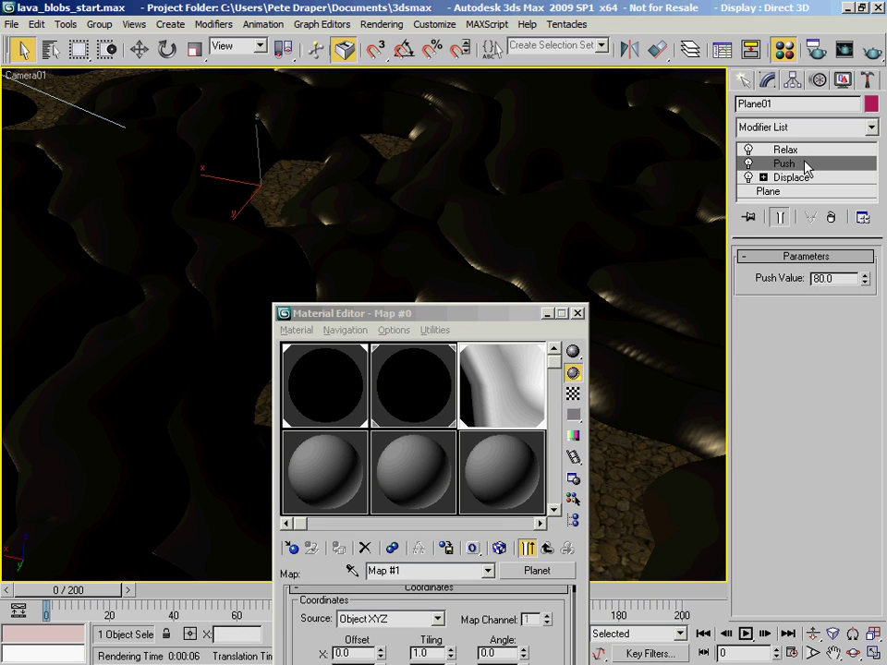
{"action": "left_click", "coordinate": [786, 149]}
{"action": "double_click", "coordinate": [839, 299]}
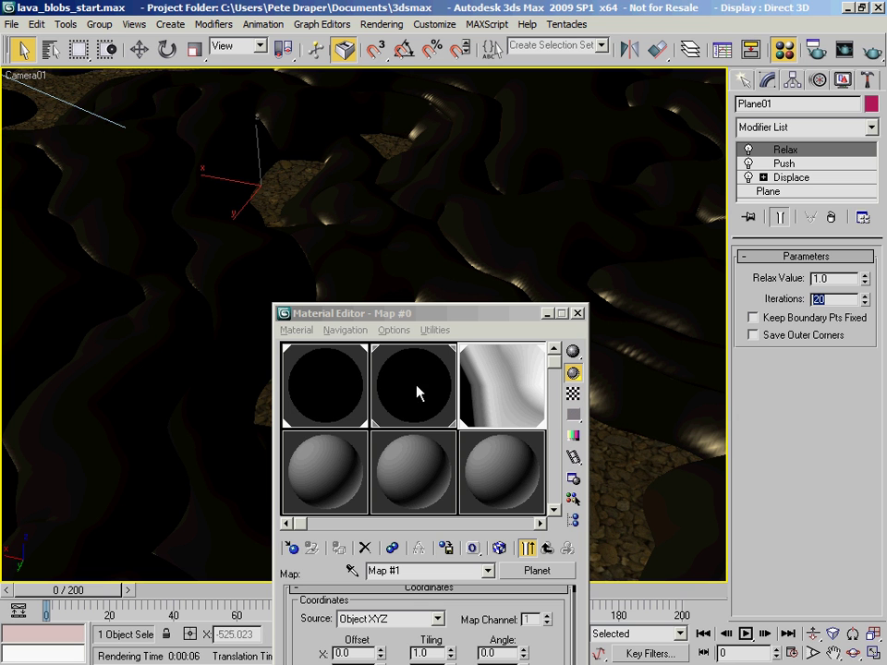
{"action": "left_click_drag", "start_coordinate": [423, 313], "coordinate": [515, 370]}
{"action": "left_click", "coordinate": [580, 80]}
{"action": "left_click", "coordinate": [664, 73]}
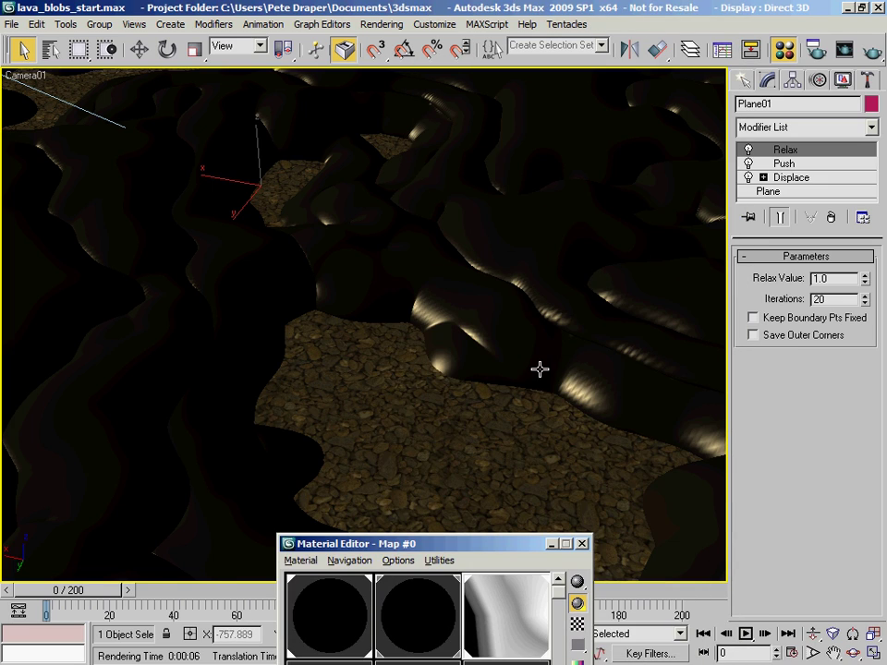
Step: Show the mesh edges in the viewport and review the plane's segments and the Relax iterations against the mesh density
{"action": "key", "text": "F4"}
{"action": "left_click_drag", "start_coordinate": [417, 544], "coordinate": [351, 88]}
{"action": "left_click", "coordinate": [830, 194]}
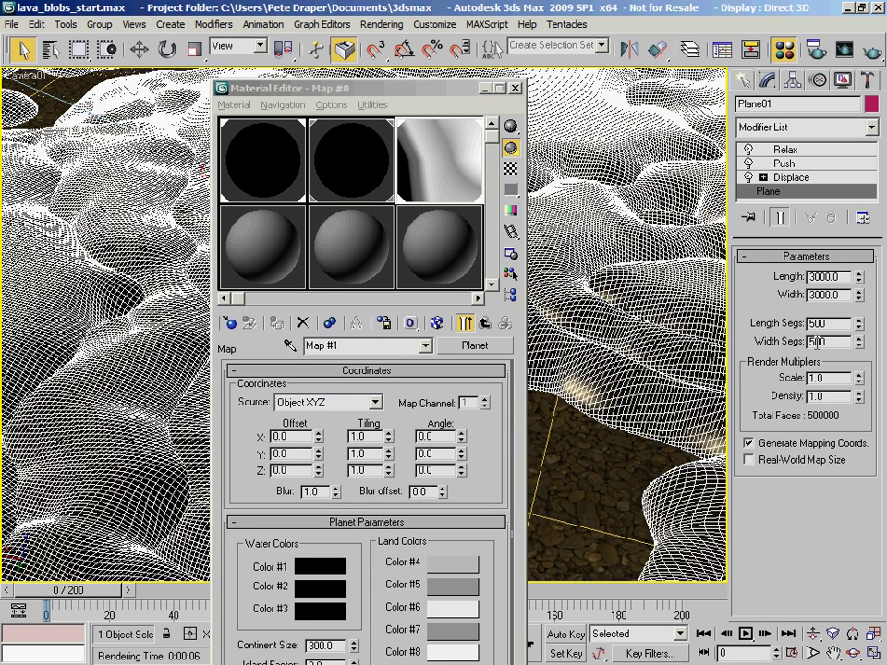
{"action": "left_click", "coordinate": [805, 152]}
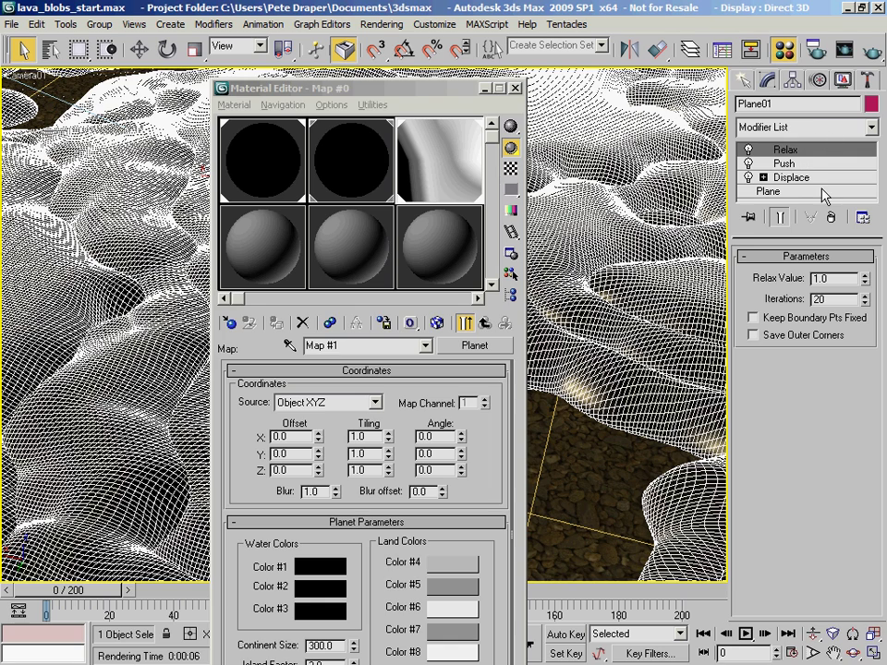
{"action": "left_click_drag", "start_coordinate": [427, 90], "coordinate": [625, 21]}
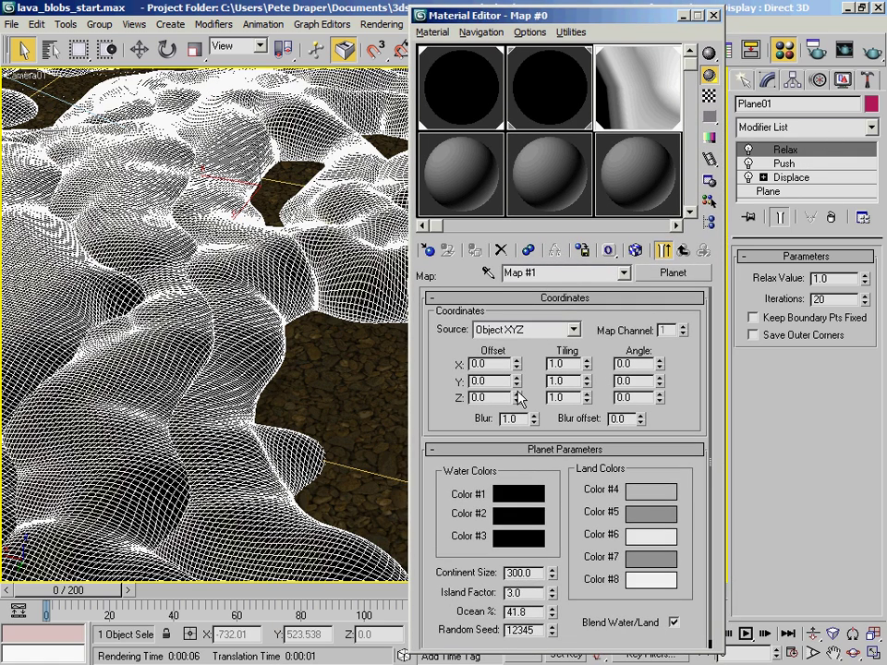
{"action": "left_click_drag", "start_coordinate": [703, 440], "coordinate": [719, 376]}
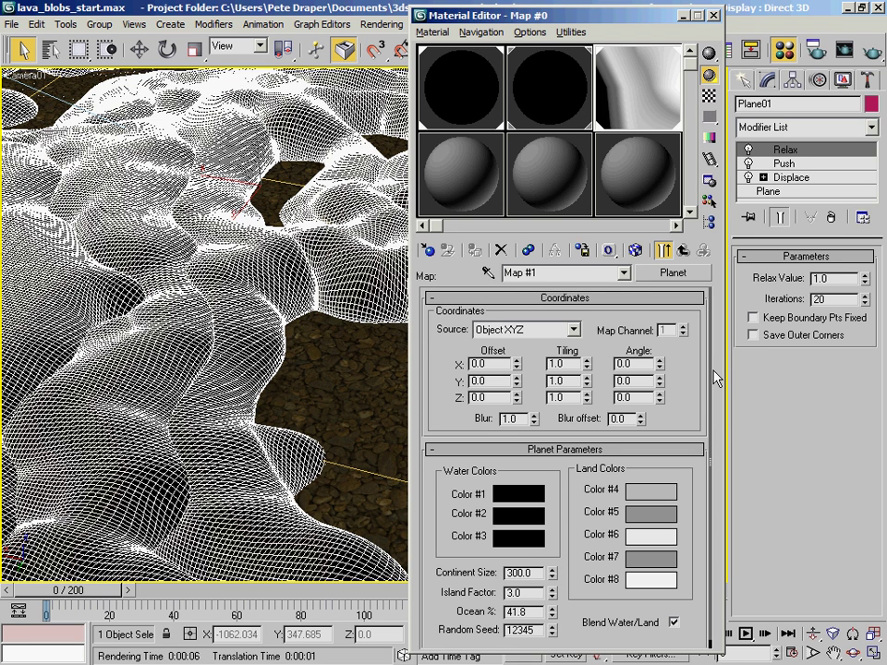